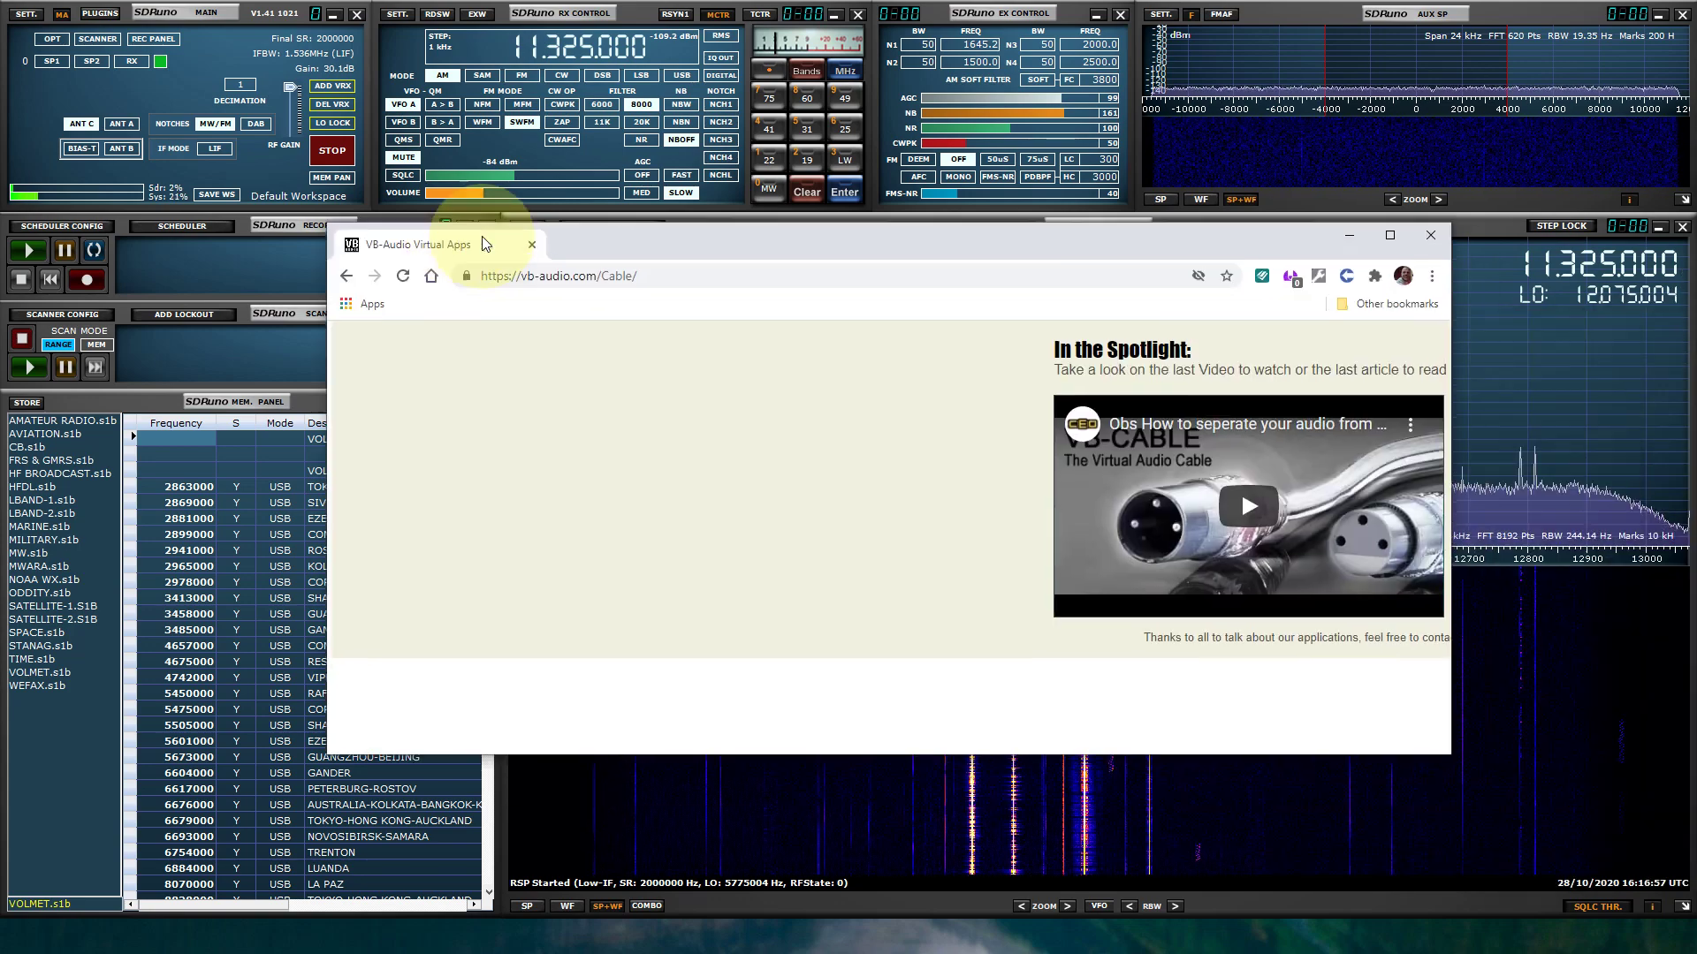
Scroll the vb-audio.com/Cable page down to the 'INSTALL Hi-Fi CABLE & ASIO Bridge' section
scroll(707, 548, "up", 15)
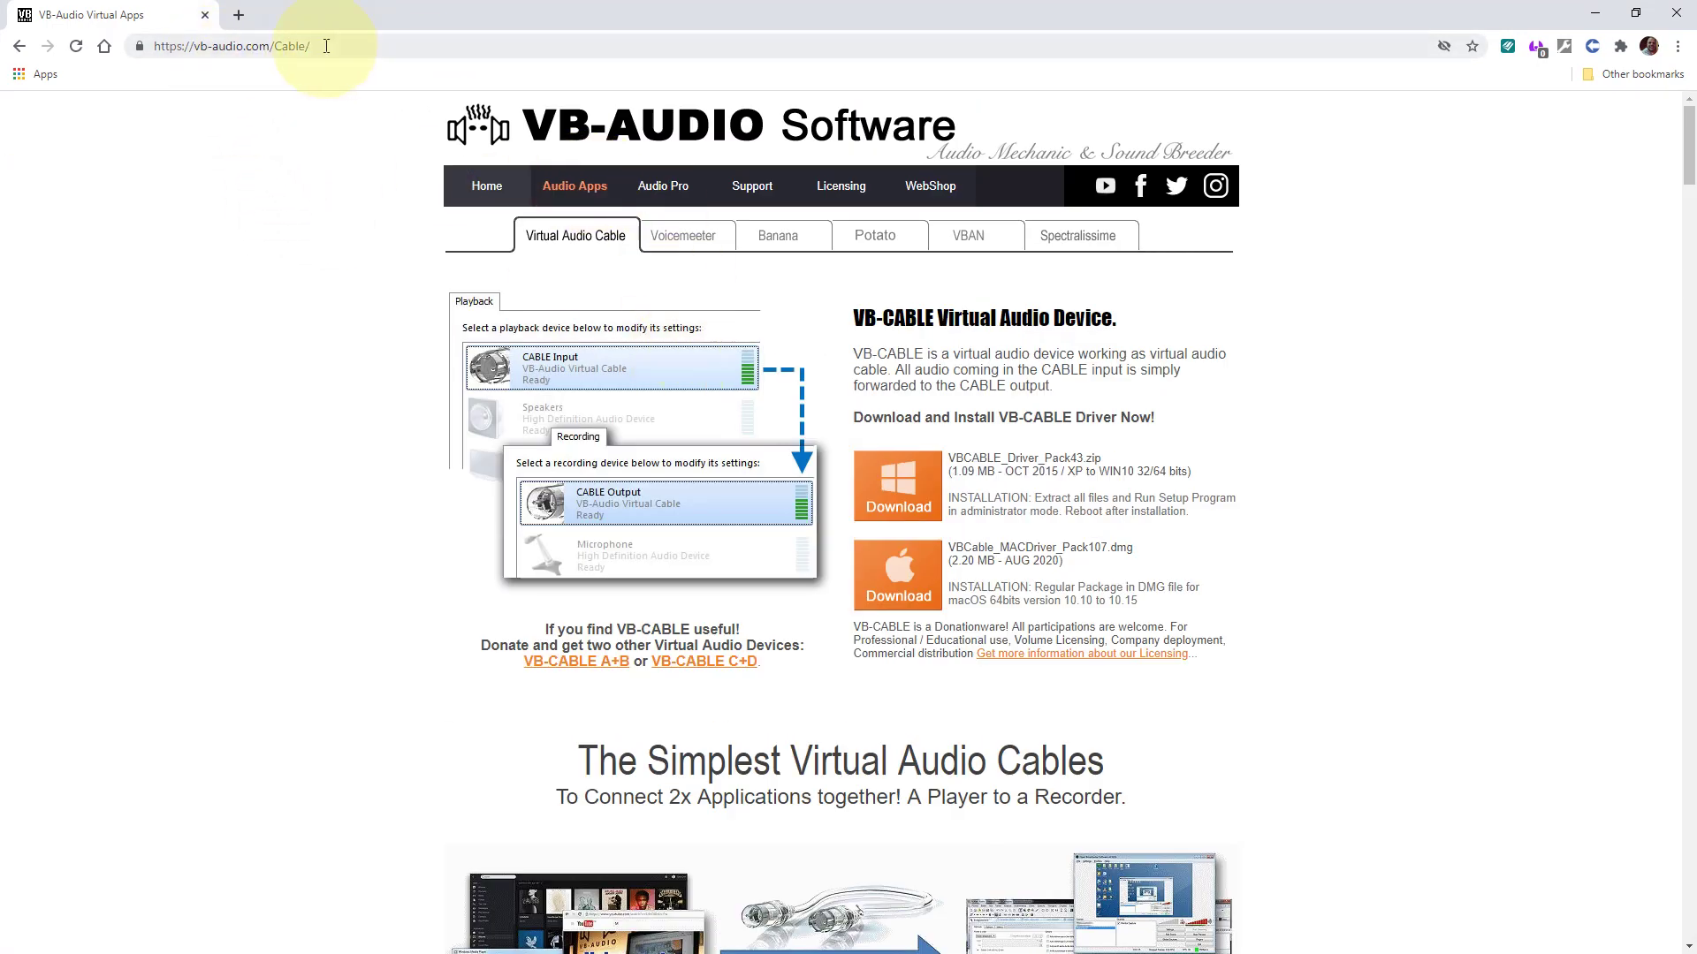
scroll(604, 445, "down", 3)
scroll(603, 444, "down", 20)
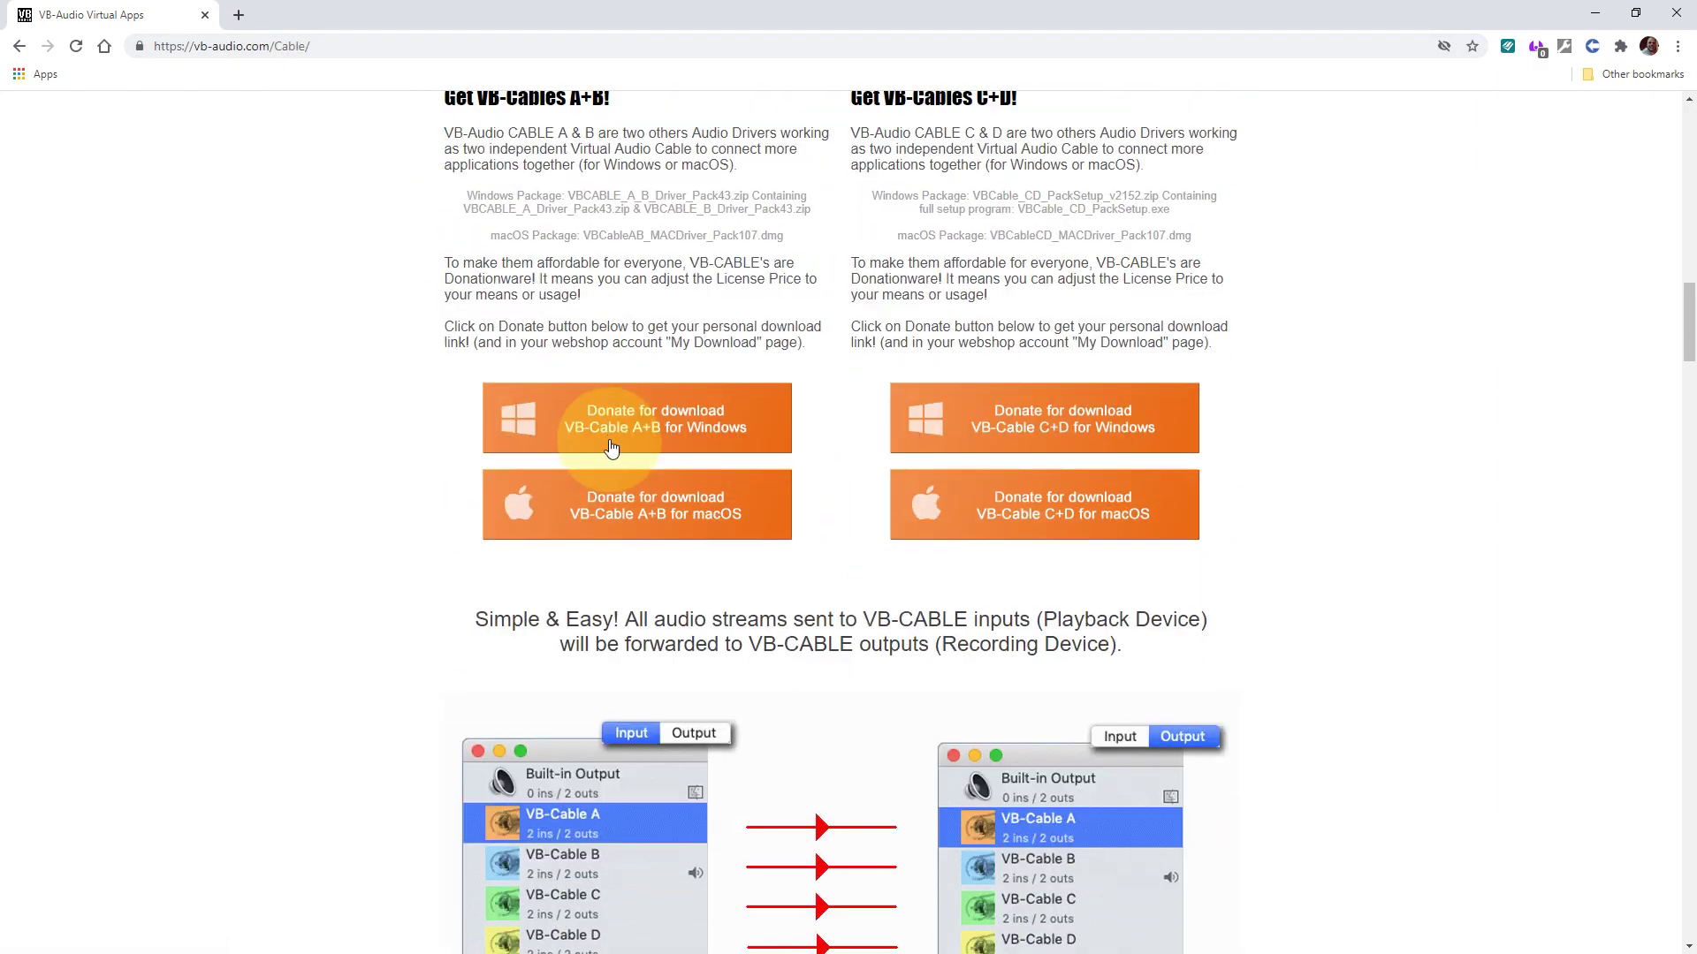
scroll(611, 448, "down", 3)
scroll(631, 437, "down", 10)
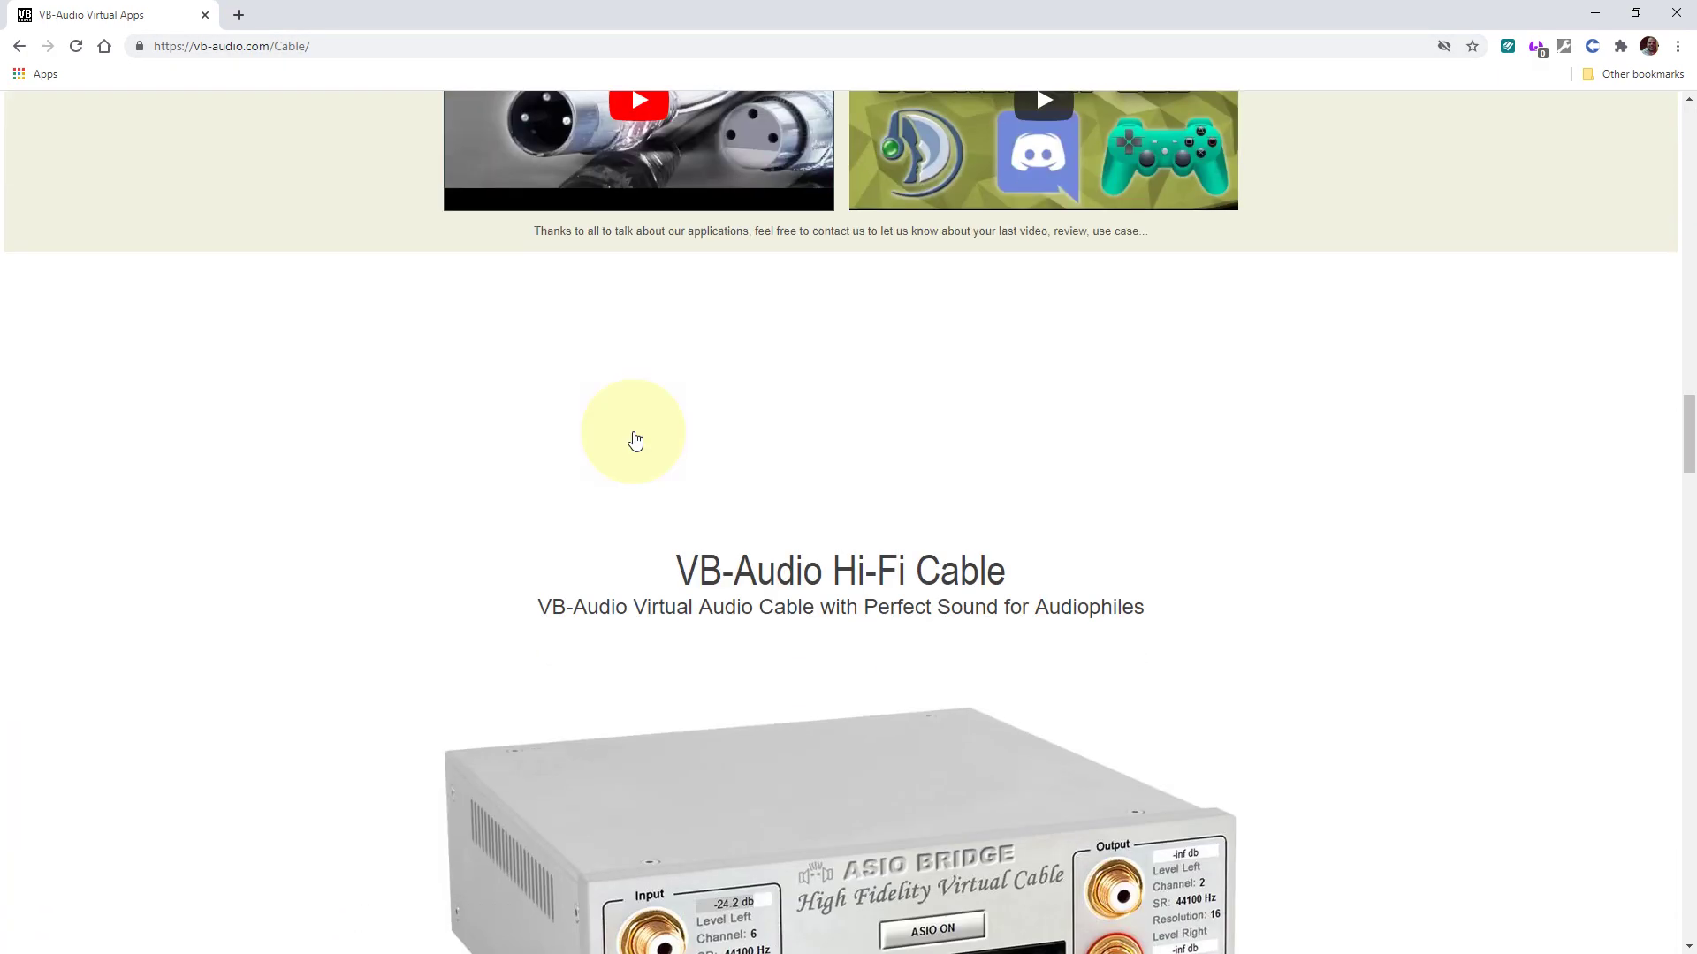
scroll(633, 439, "down", 2)
scroll(707, 336, "up", 4)
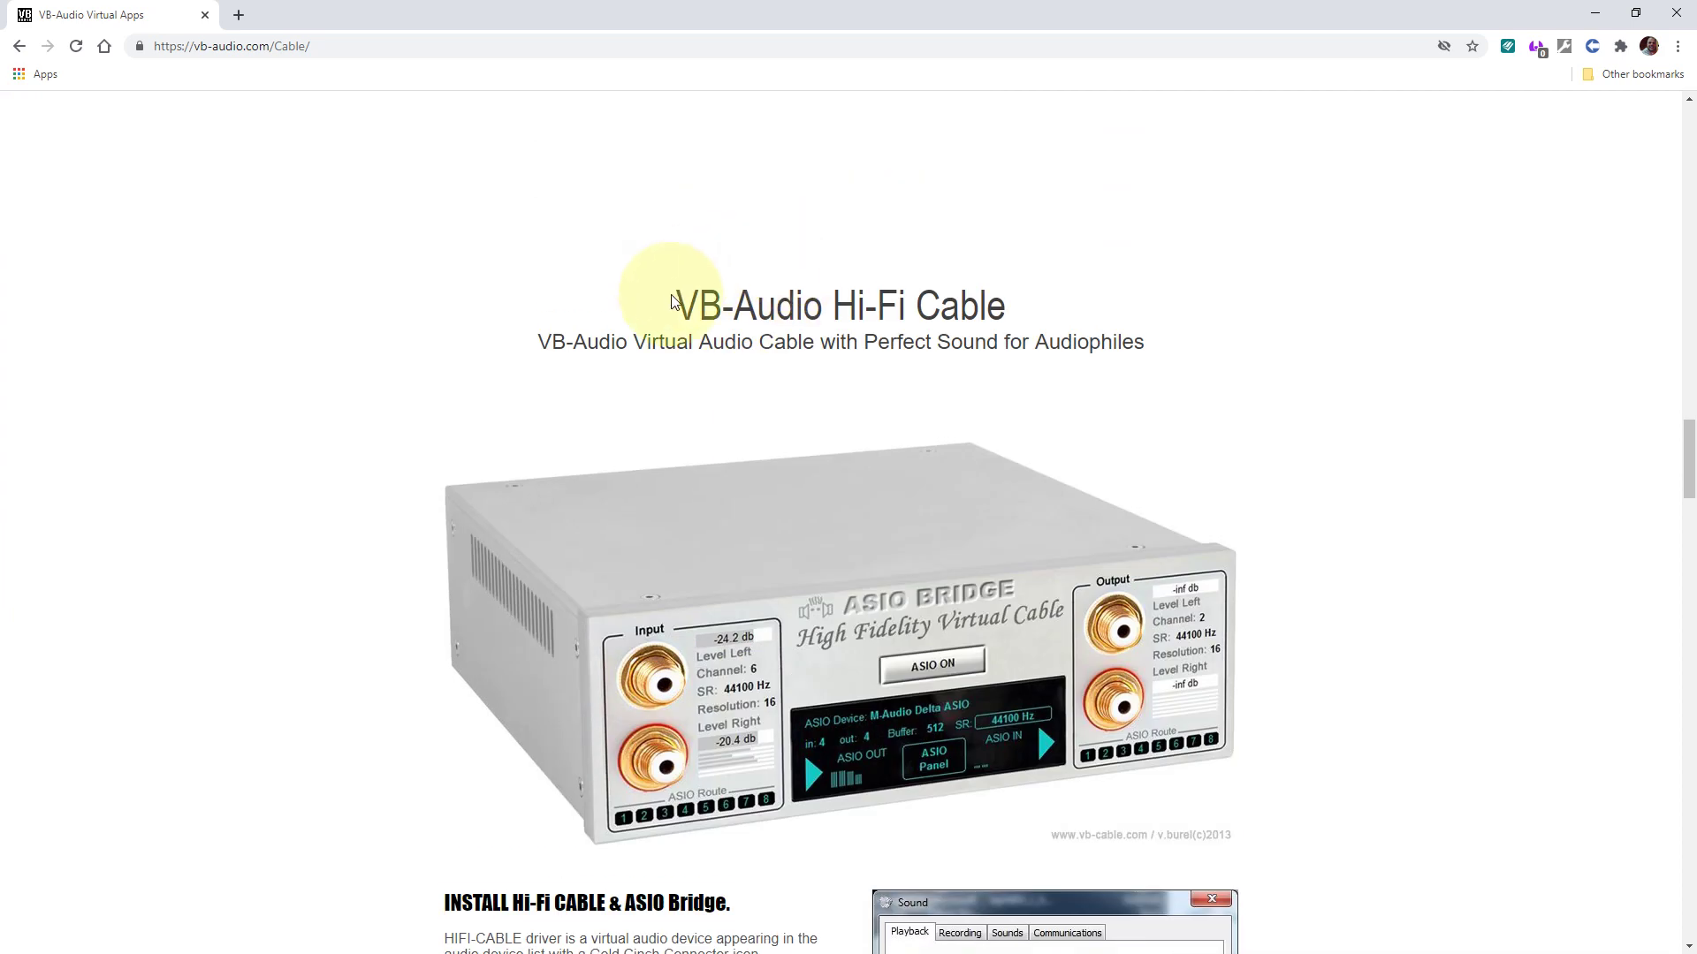
left_click_drag(675, 305, 1007, 305)
scroll(877, 379, "down", 6)
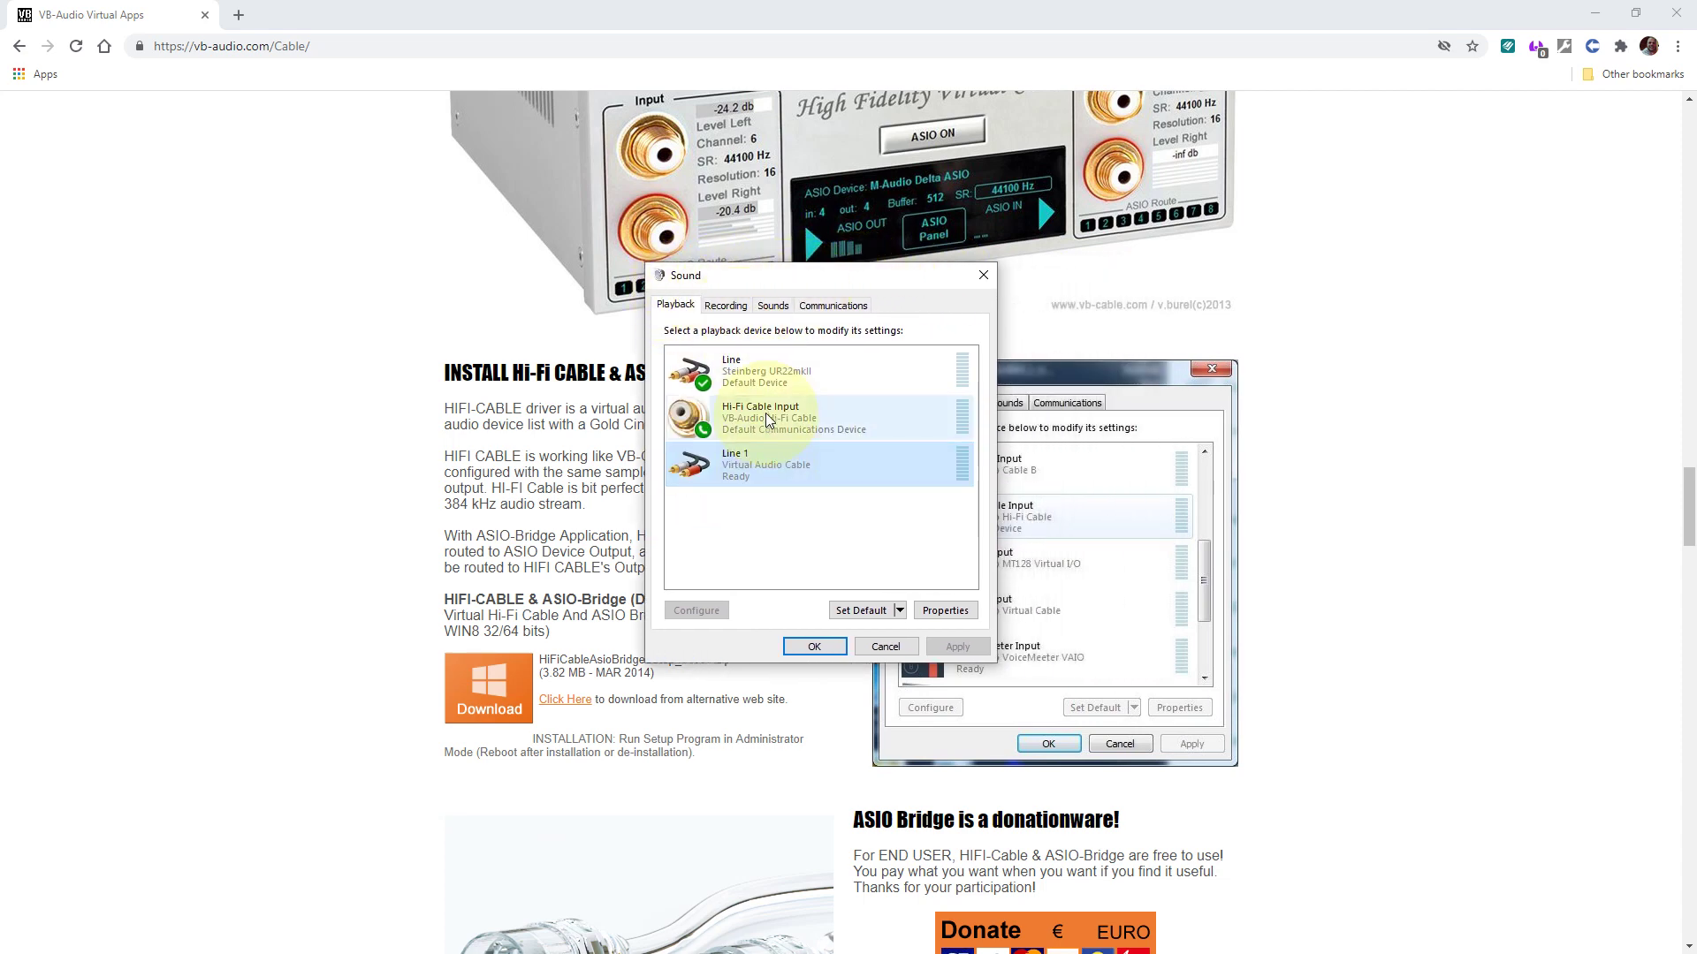
Confirm the Hi-Fi Cable Input playback format stays at 24 bit, 192000 Hz and save
left_click(765, 412)
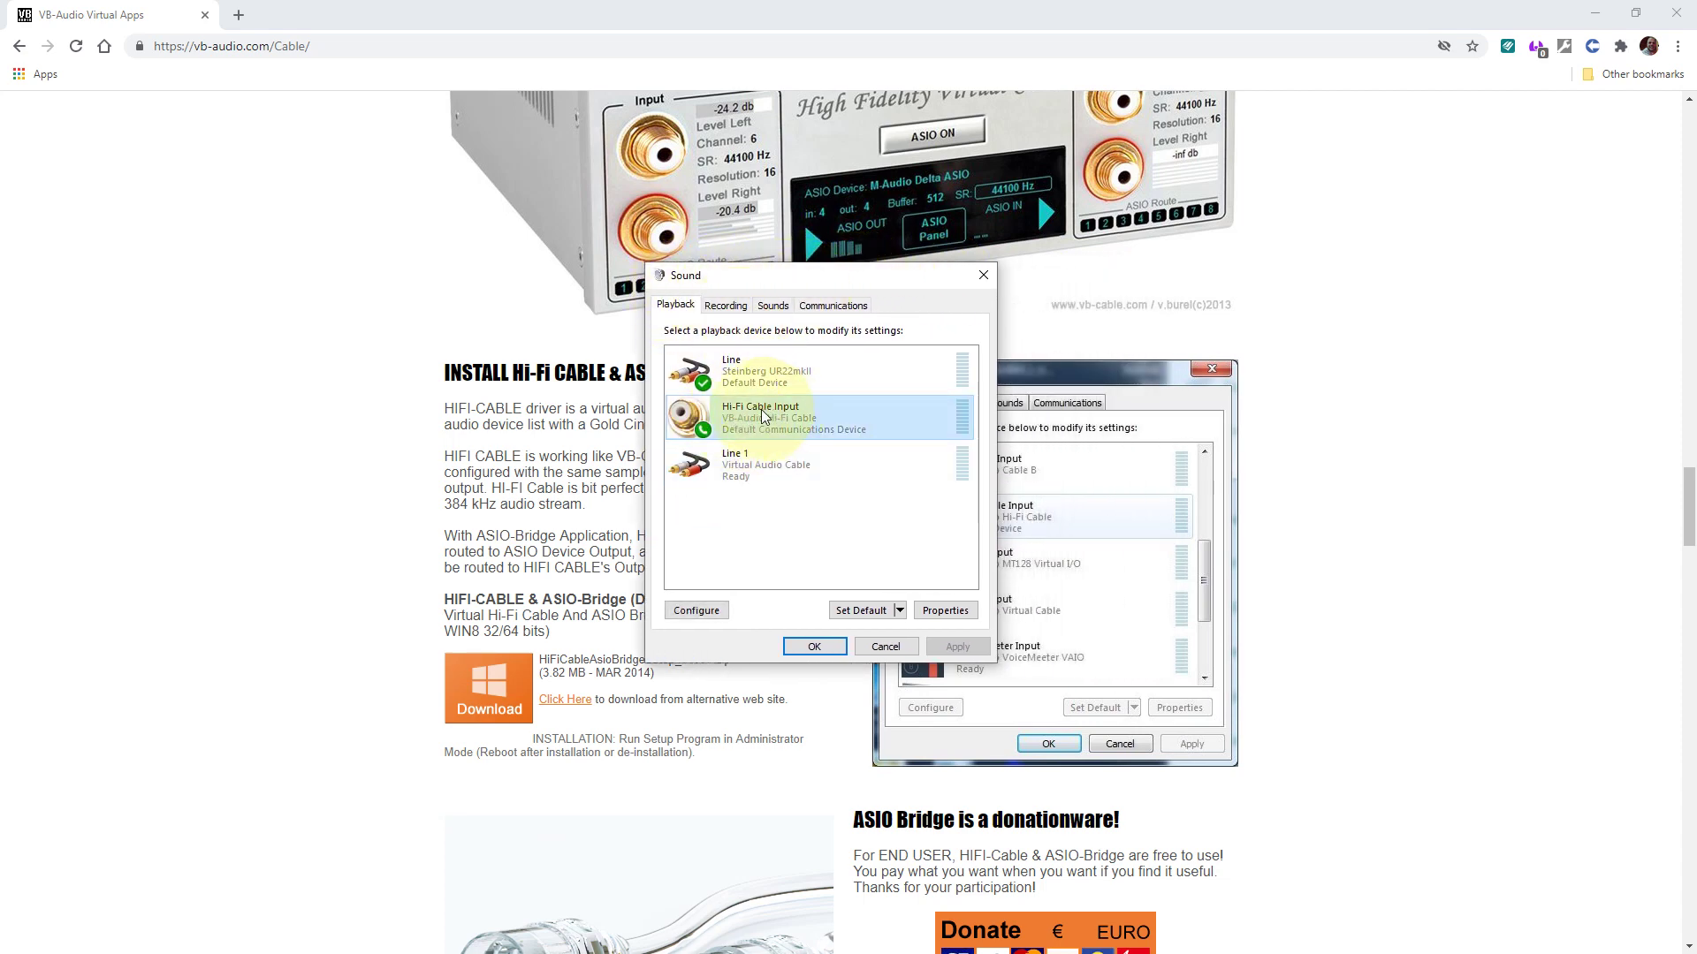
double_click(761, 410)
left_click(800, 374)
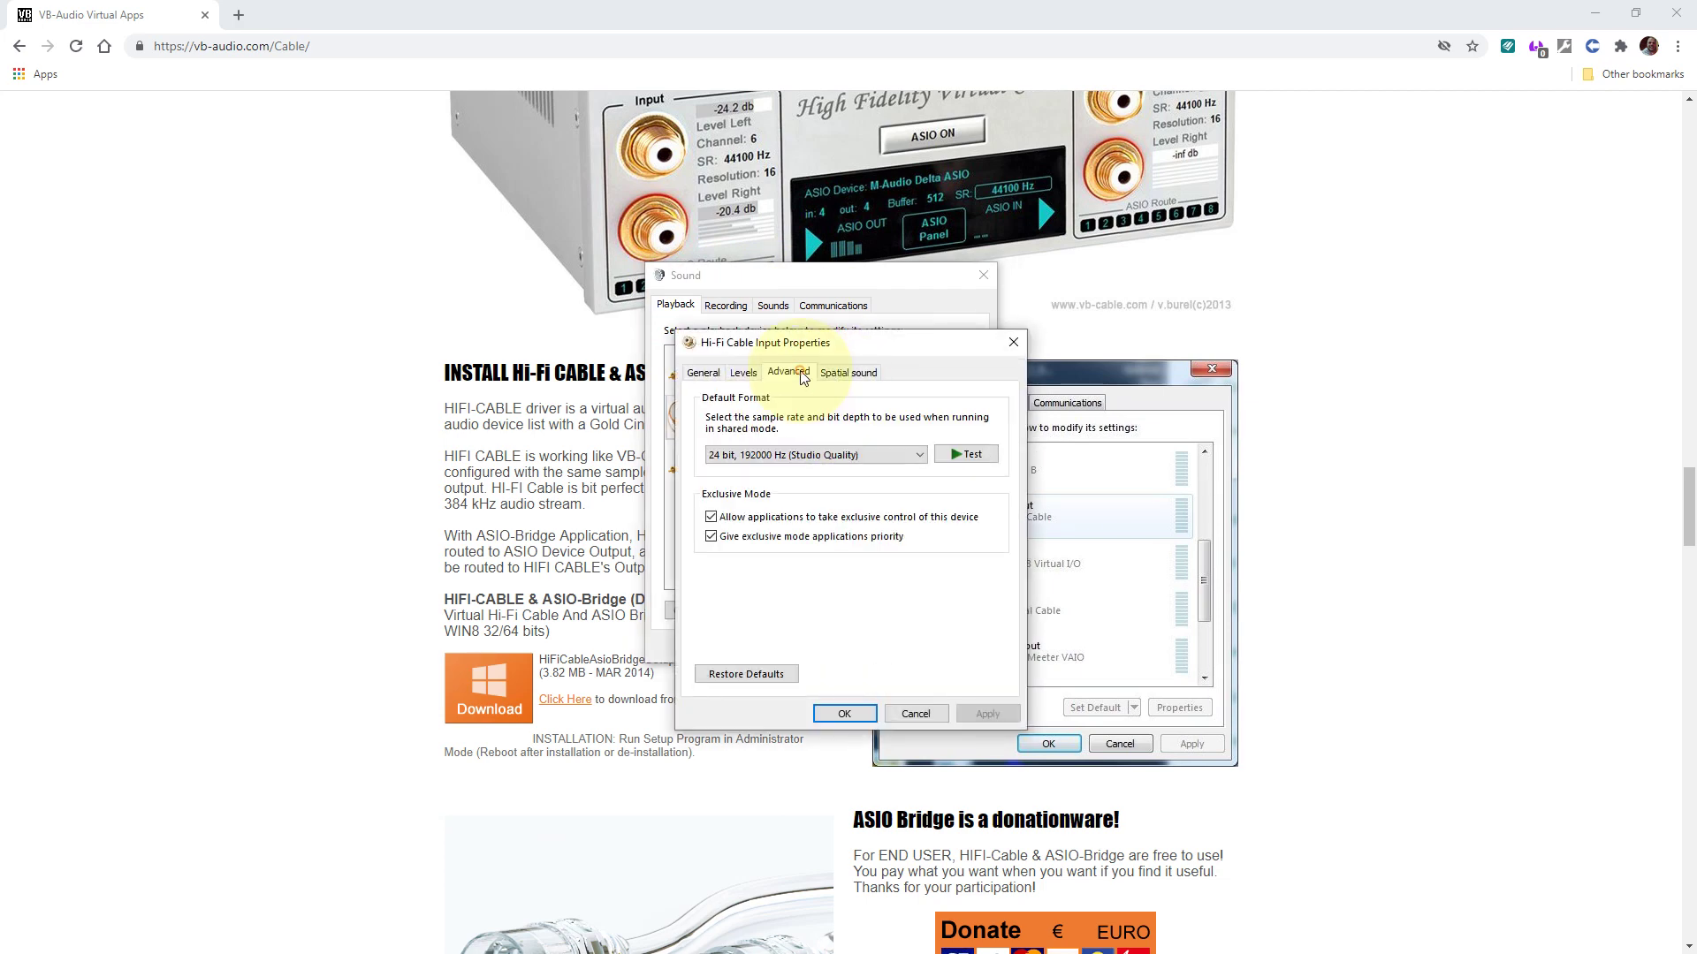
left_click(762, 447)
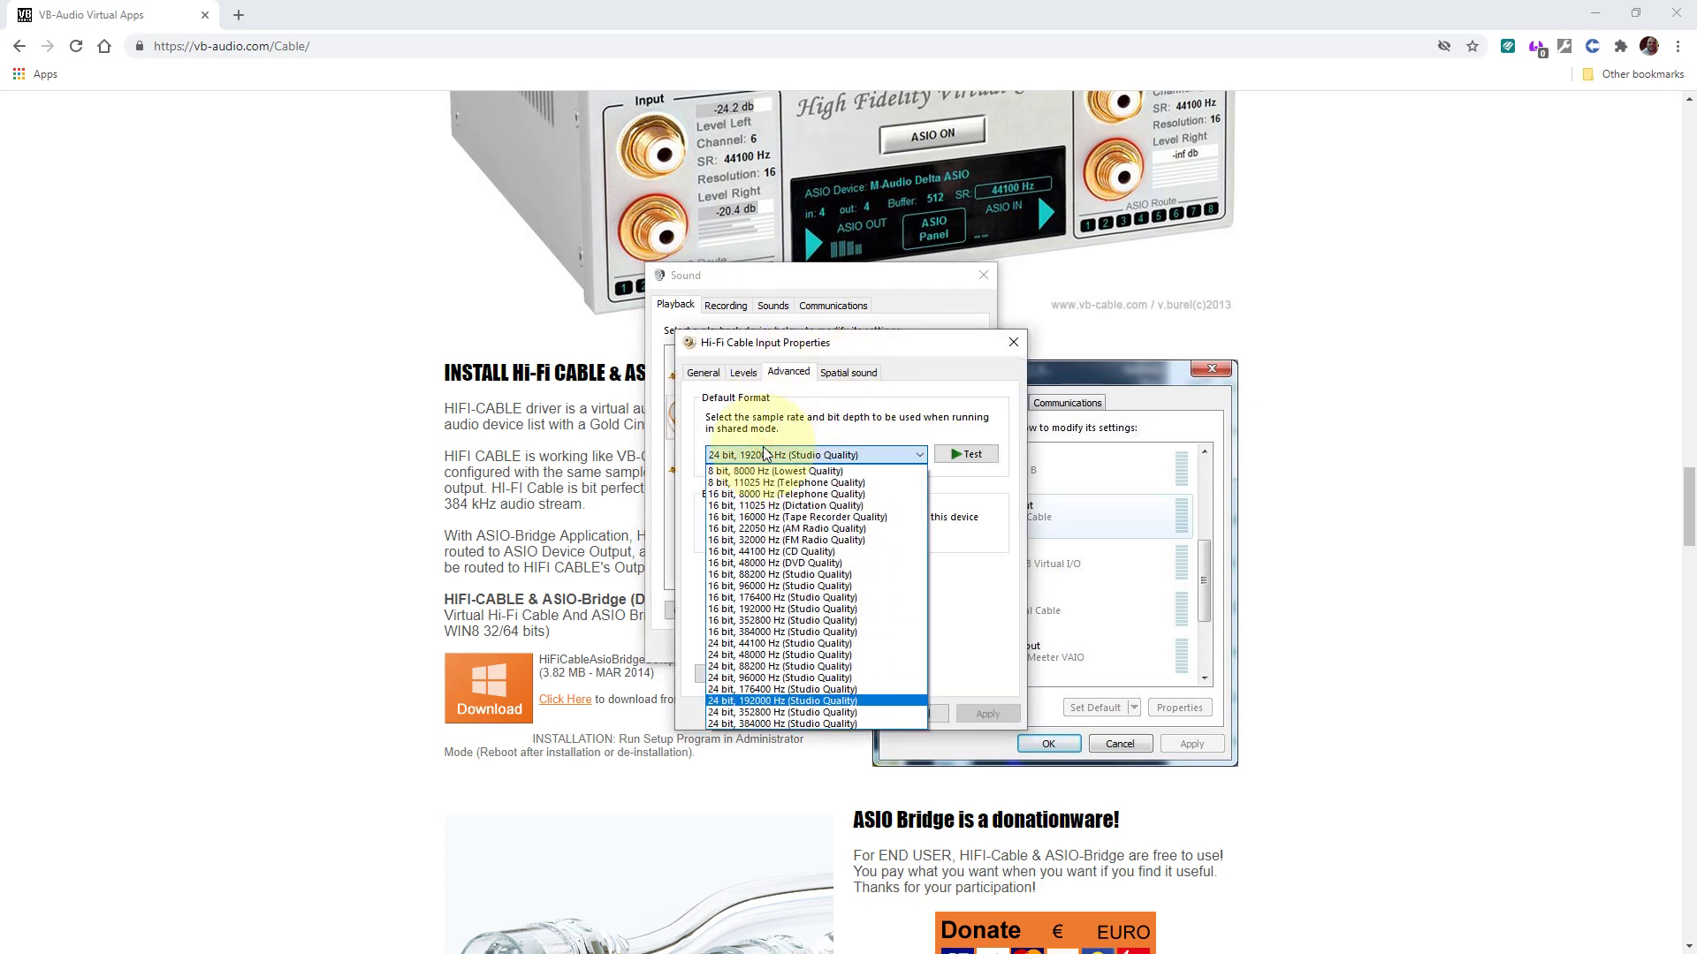
left_click(761, 701)
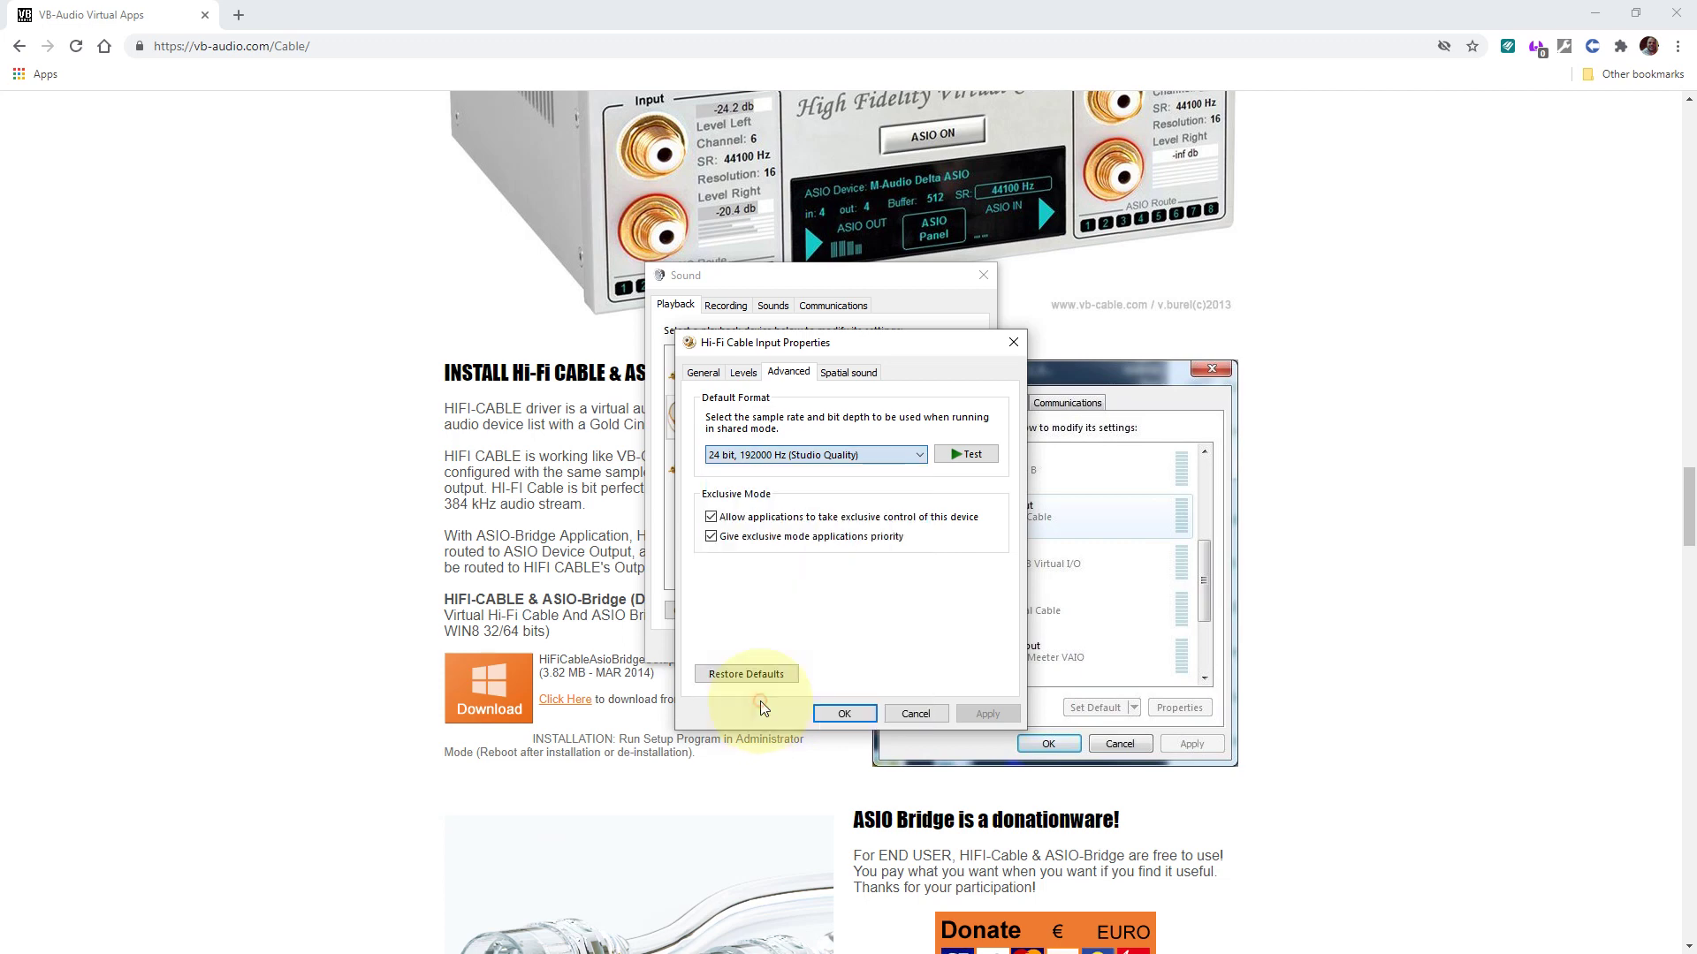
left_click(845, 714)
Check the Hi-Fi Cable Output recording device's sample rate format in its Advanced properties
left_click(725, 305)
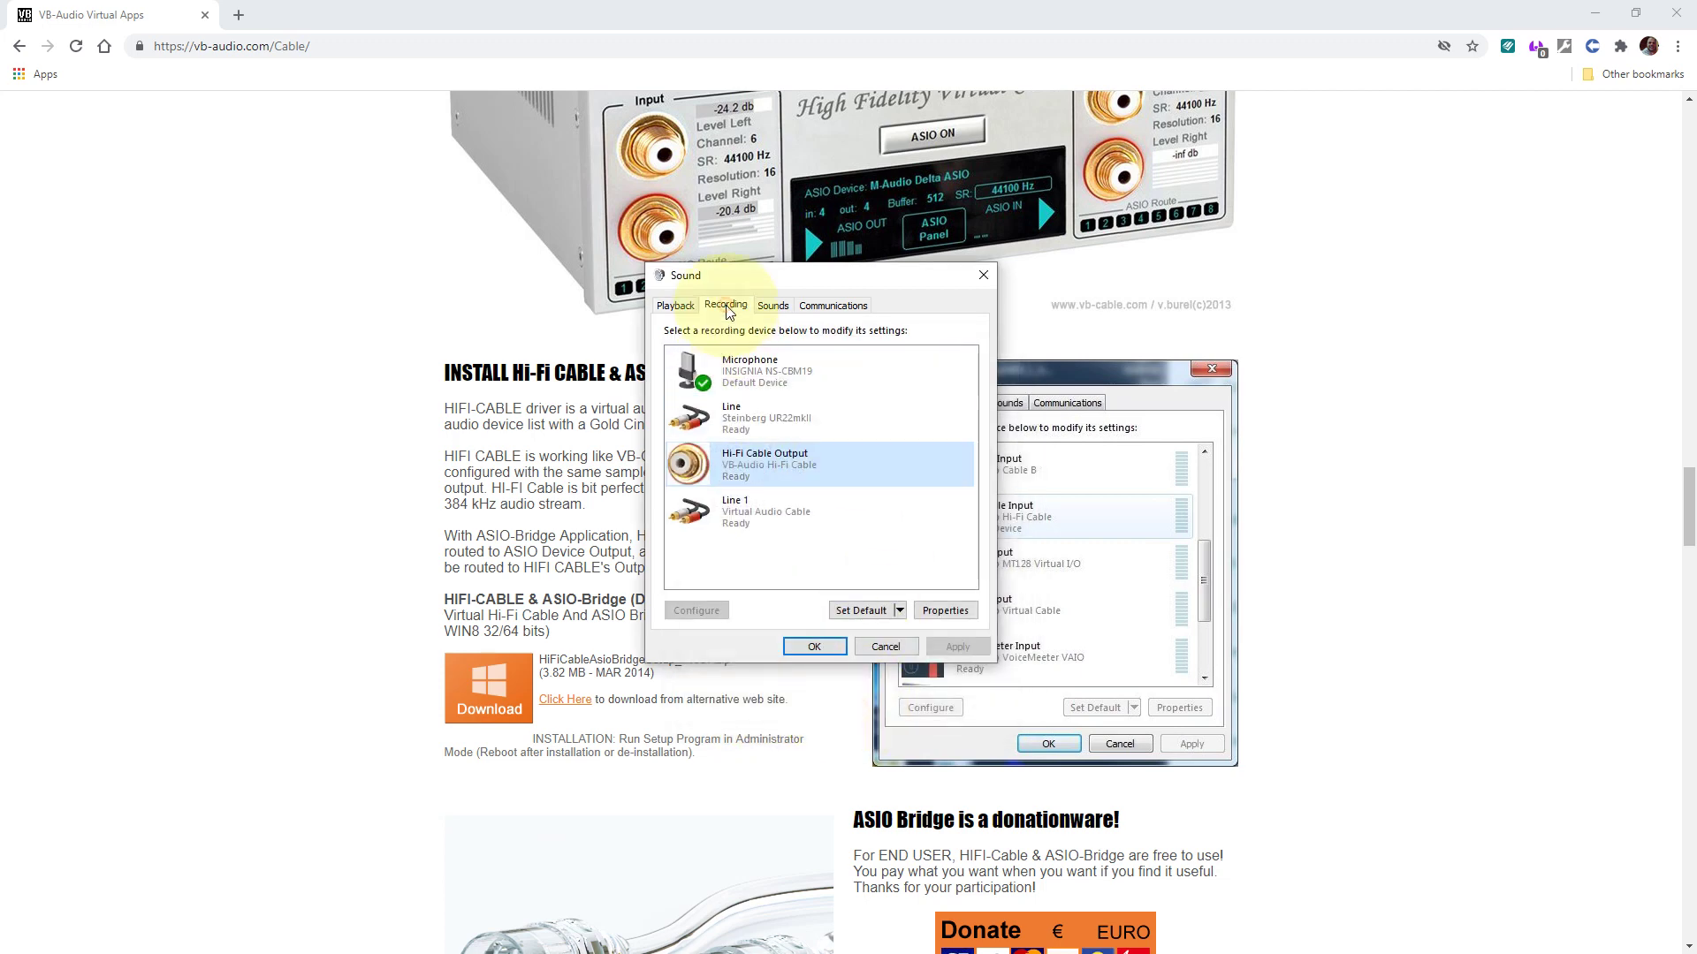
double_click(755, 465)
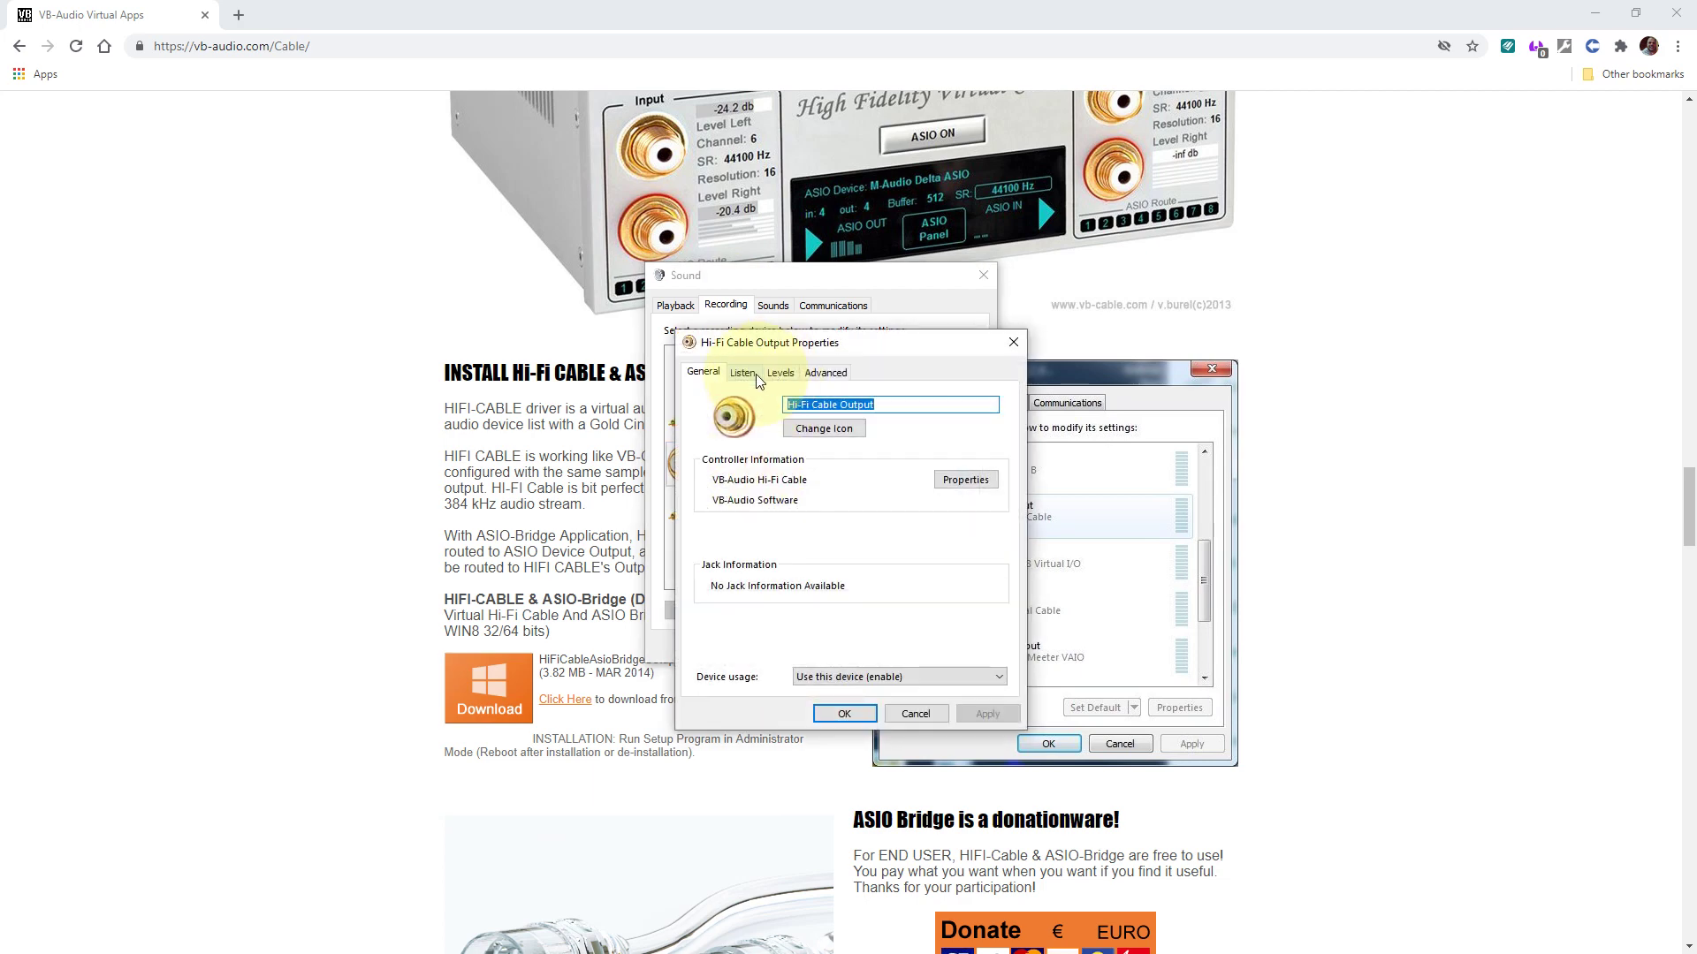
left_click(811, 373)
left_click(810, 454)
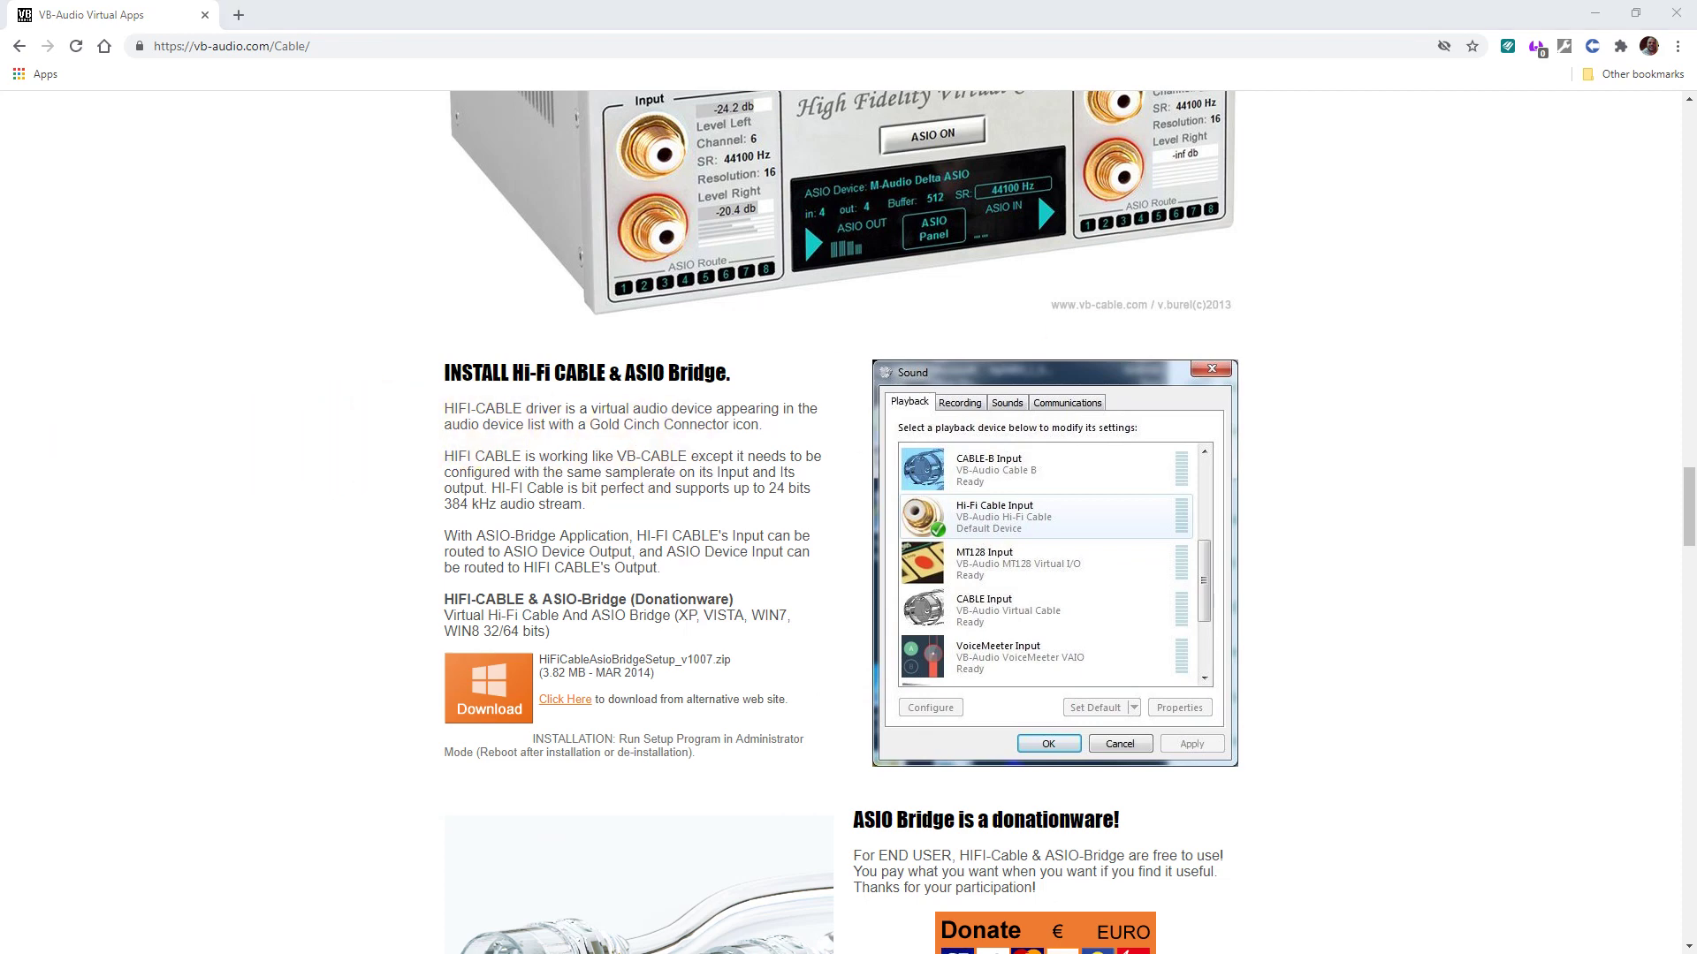
Open Sound from the Control Panel and show the recording devices list
left_click_drag(1688, 292, 473, 284)
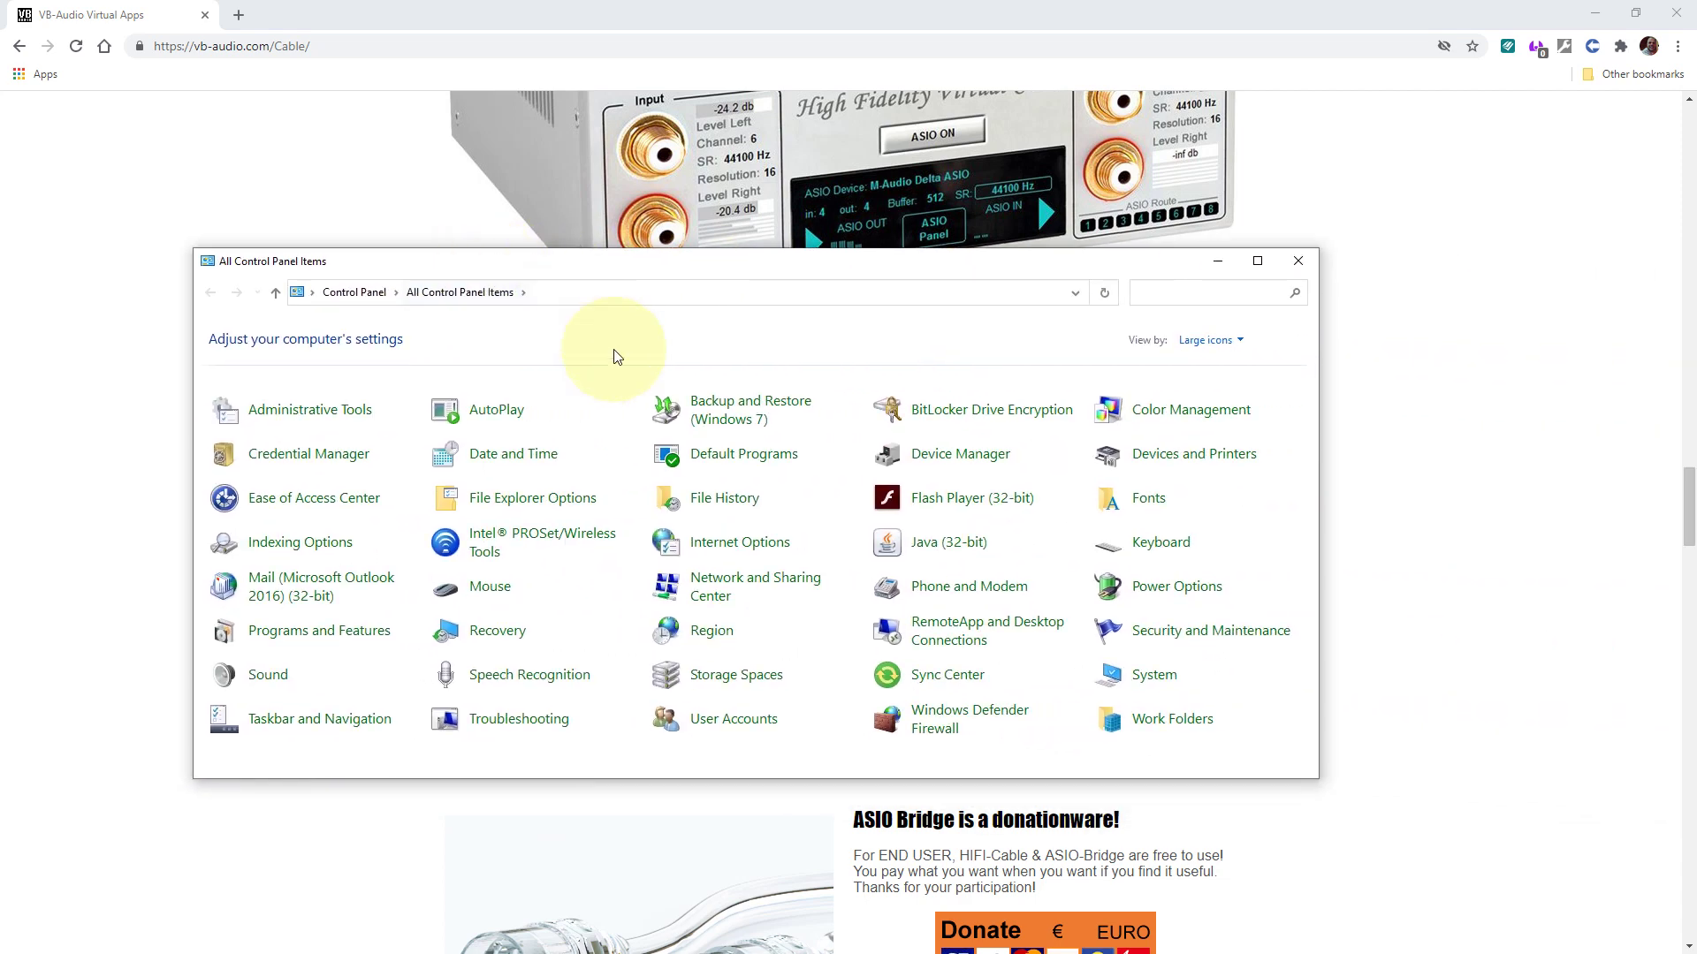
left_click(268, 676)
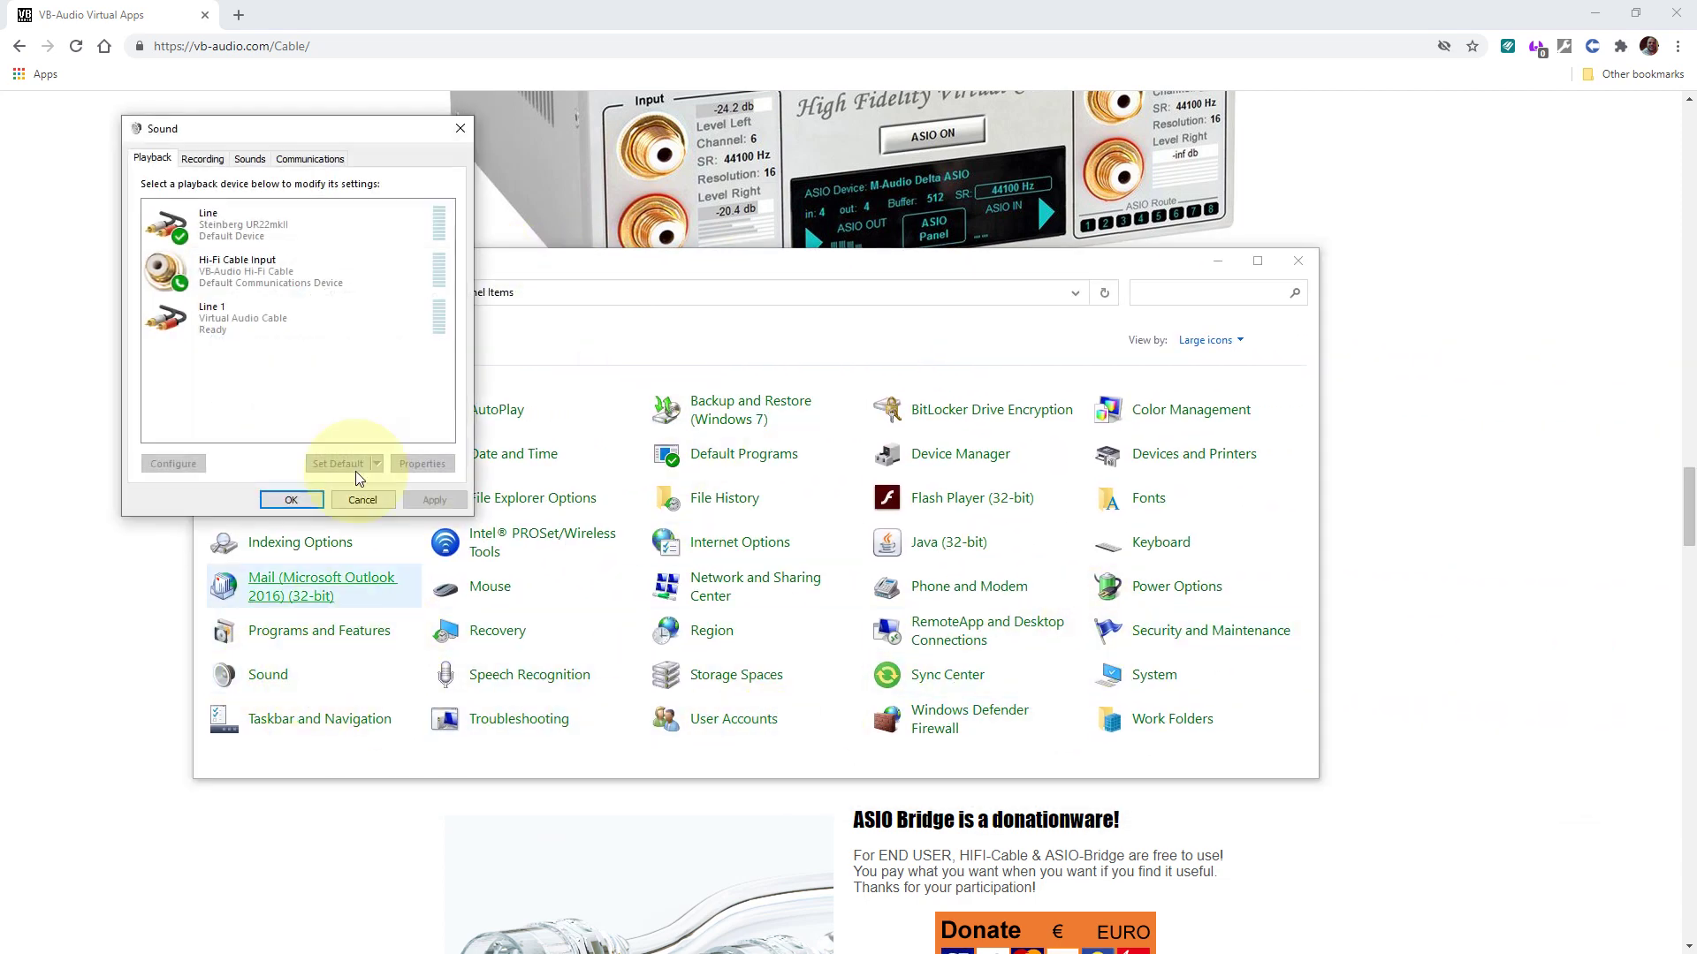
left_click_drag(265, 127, 931, 287)
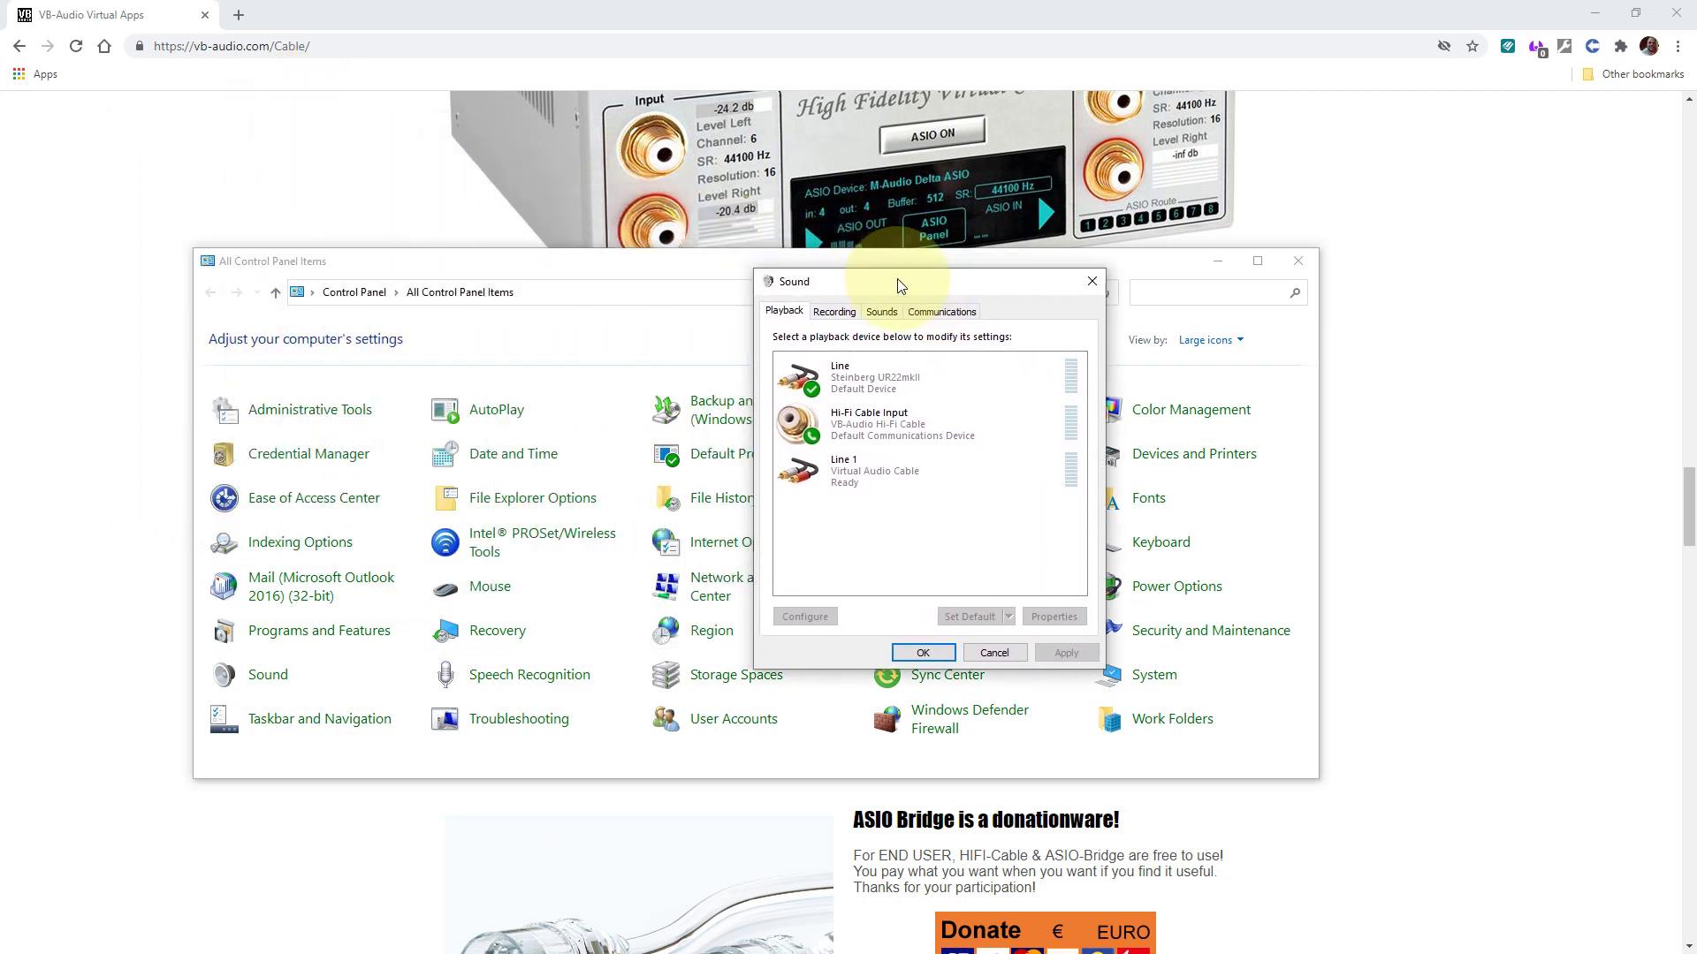
left_click(835, 317)
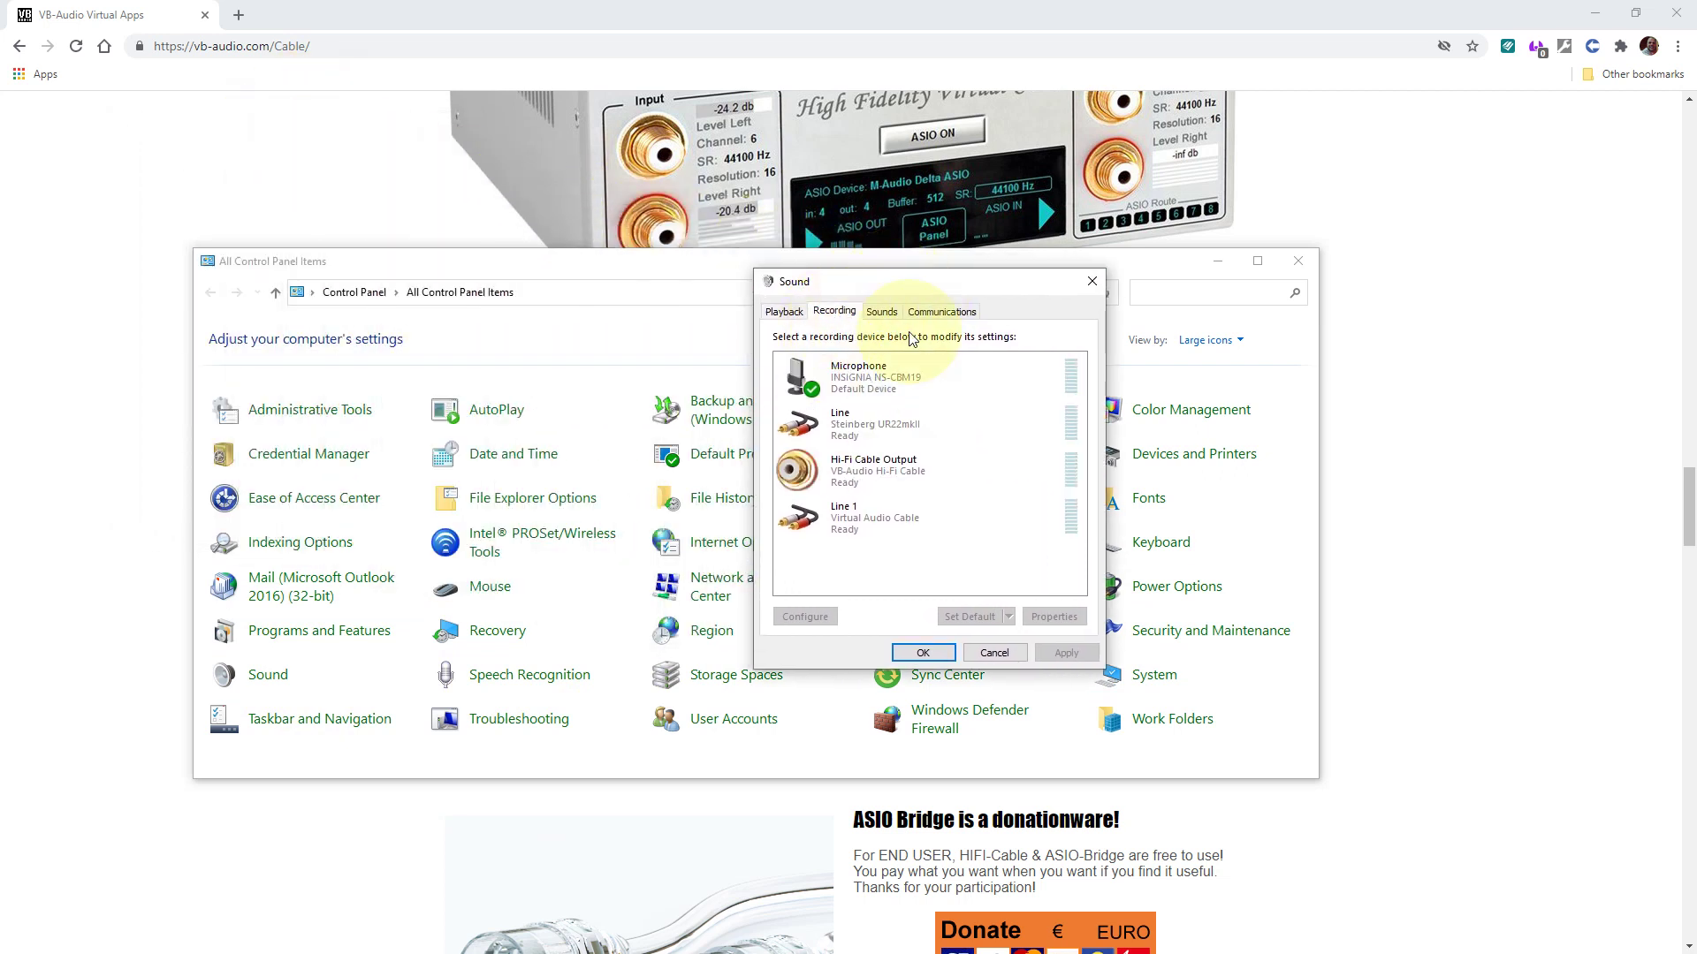
Turn off 'Listen to this device' for Hi-Fi Cable Output, then close Control Panel
double_click(877, 477)
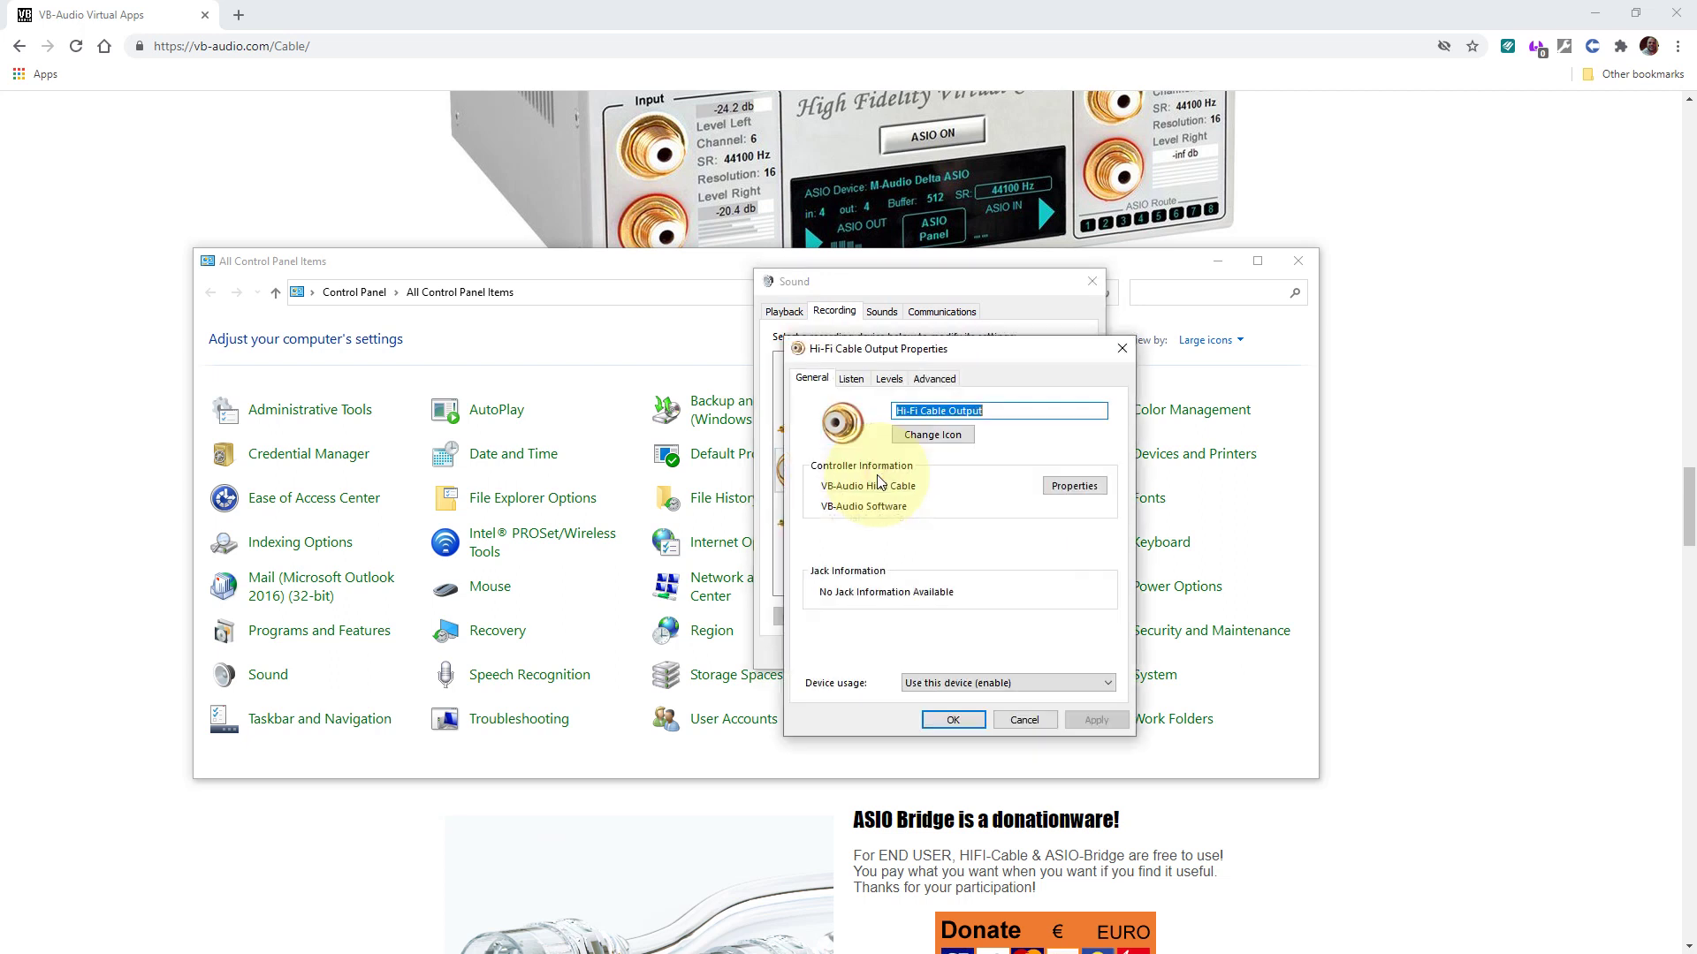
left_click(862, 382)
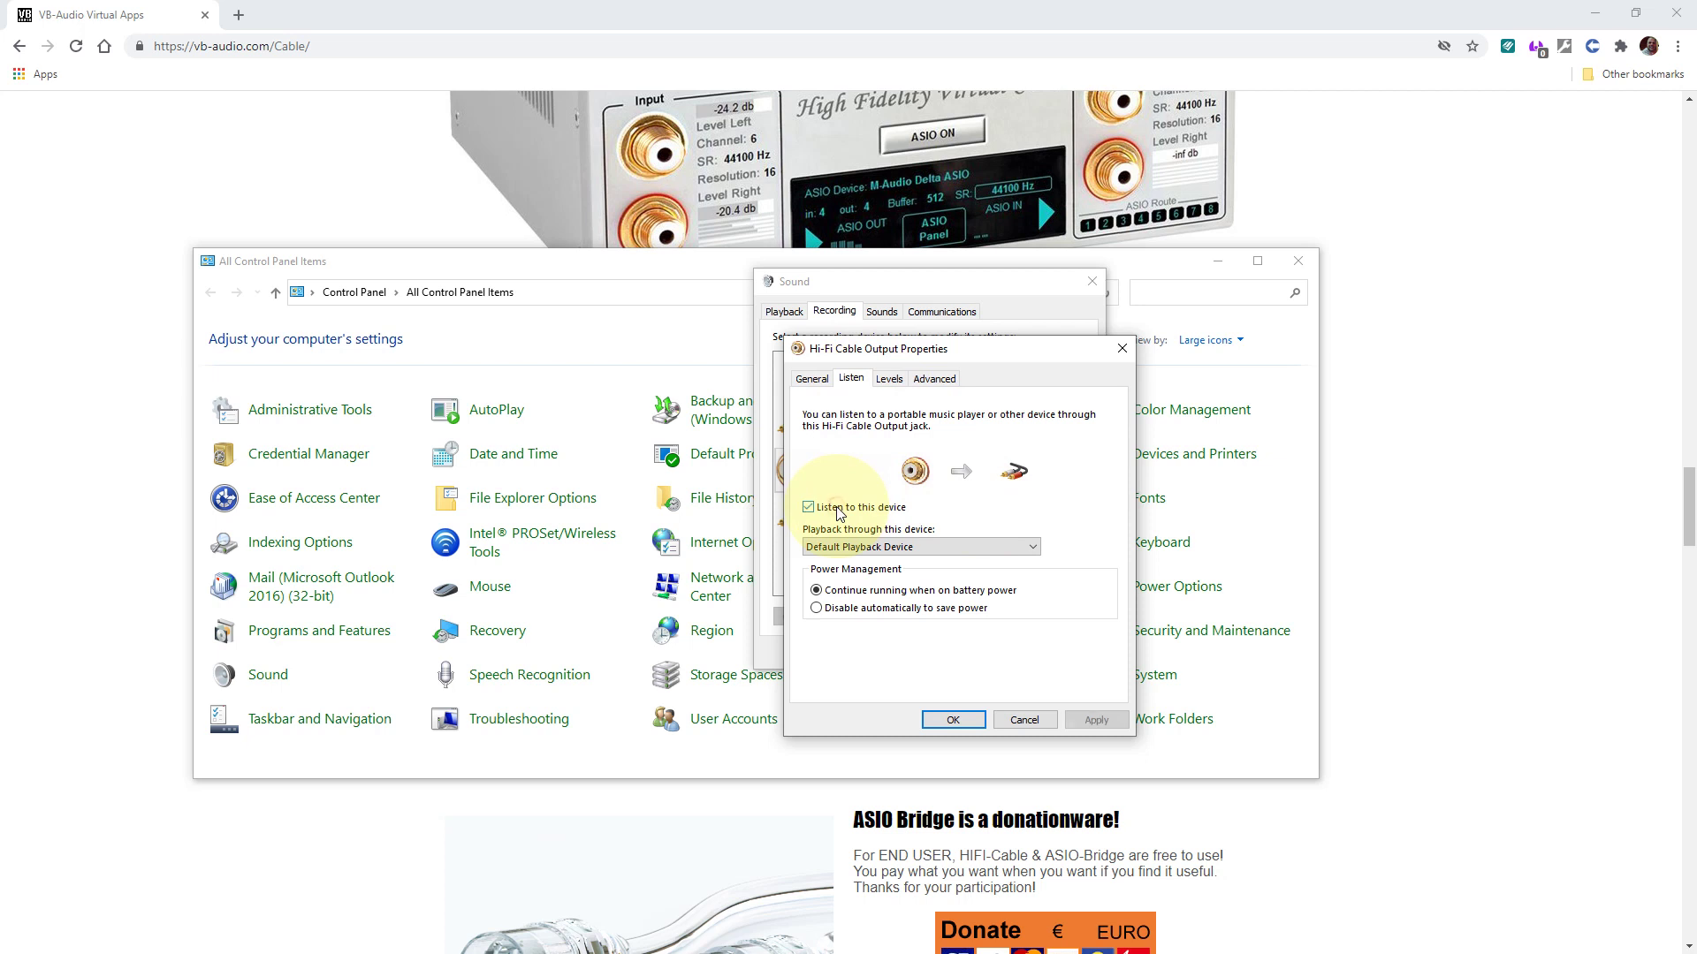
left_click(891, 548)
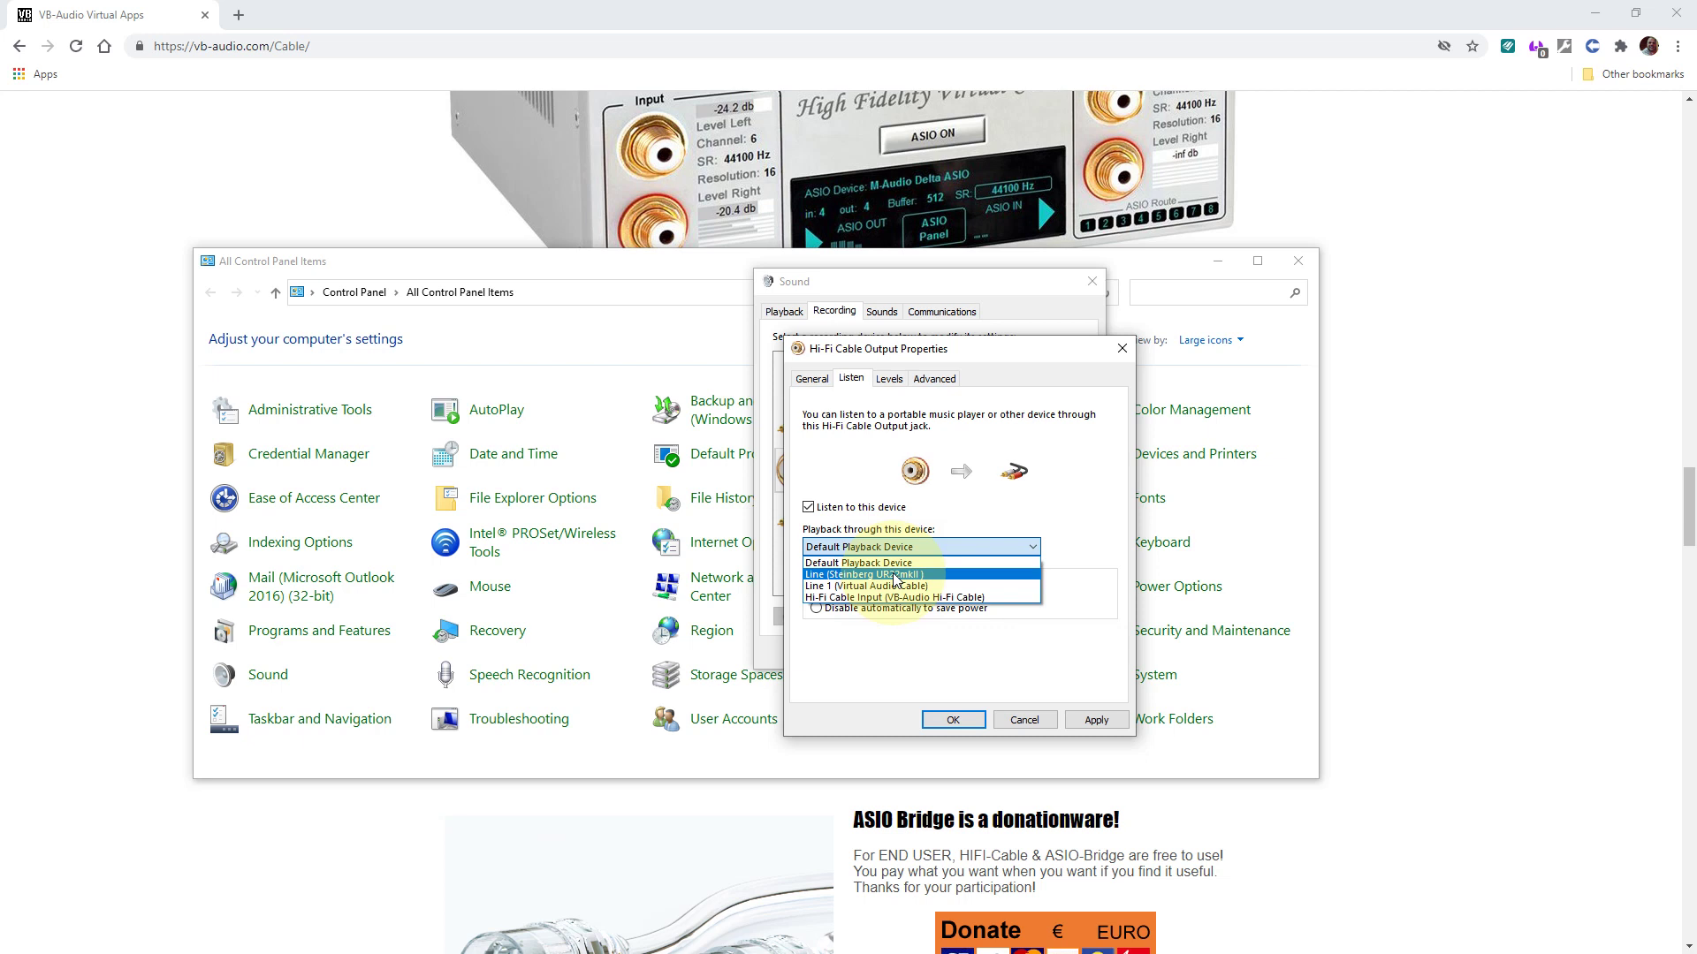
left_click(853, 506)
left_click(853, 507)
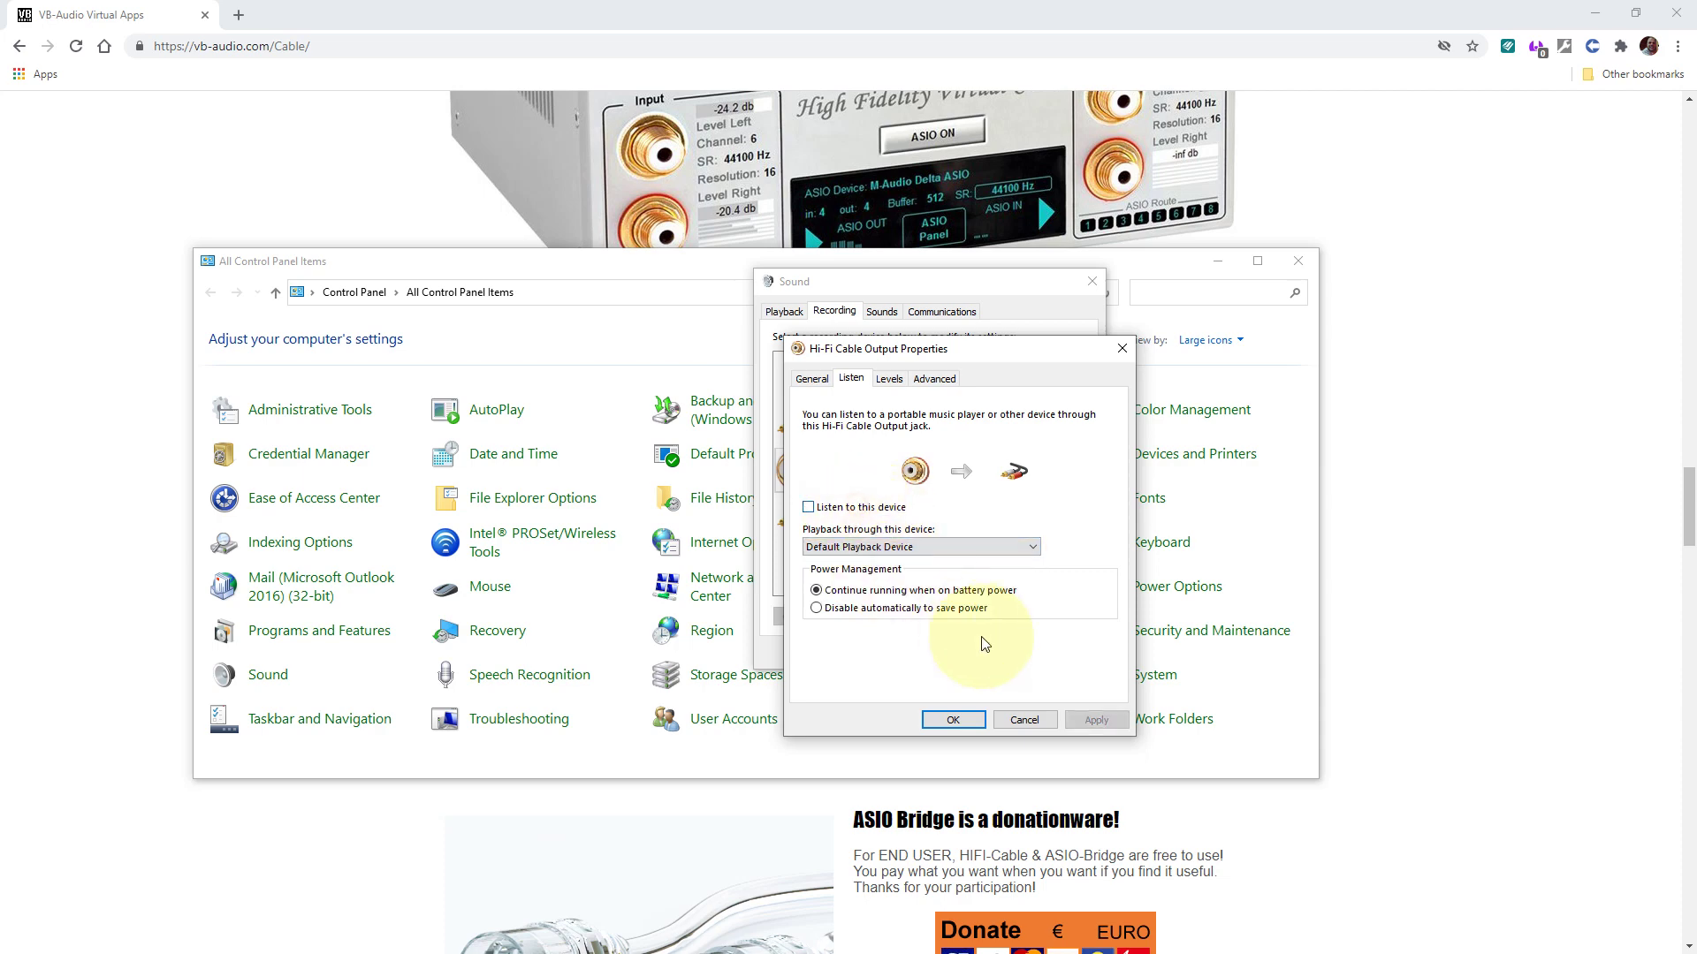
left_click(1024, 719)
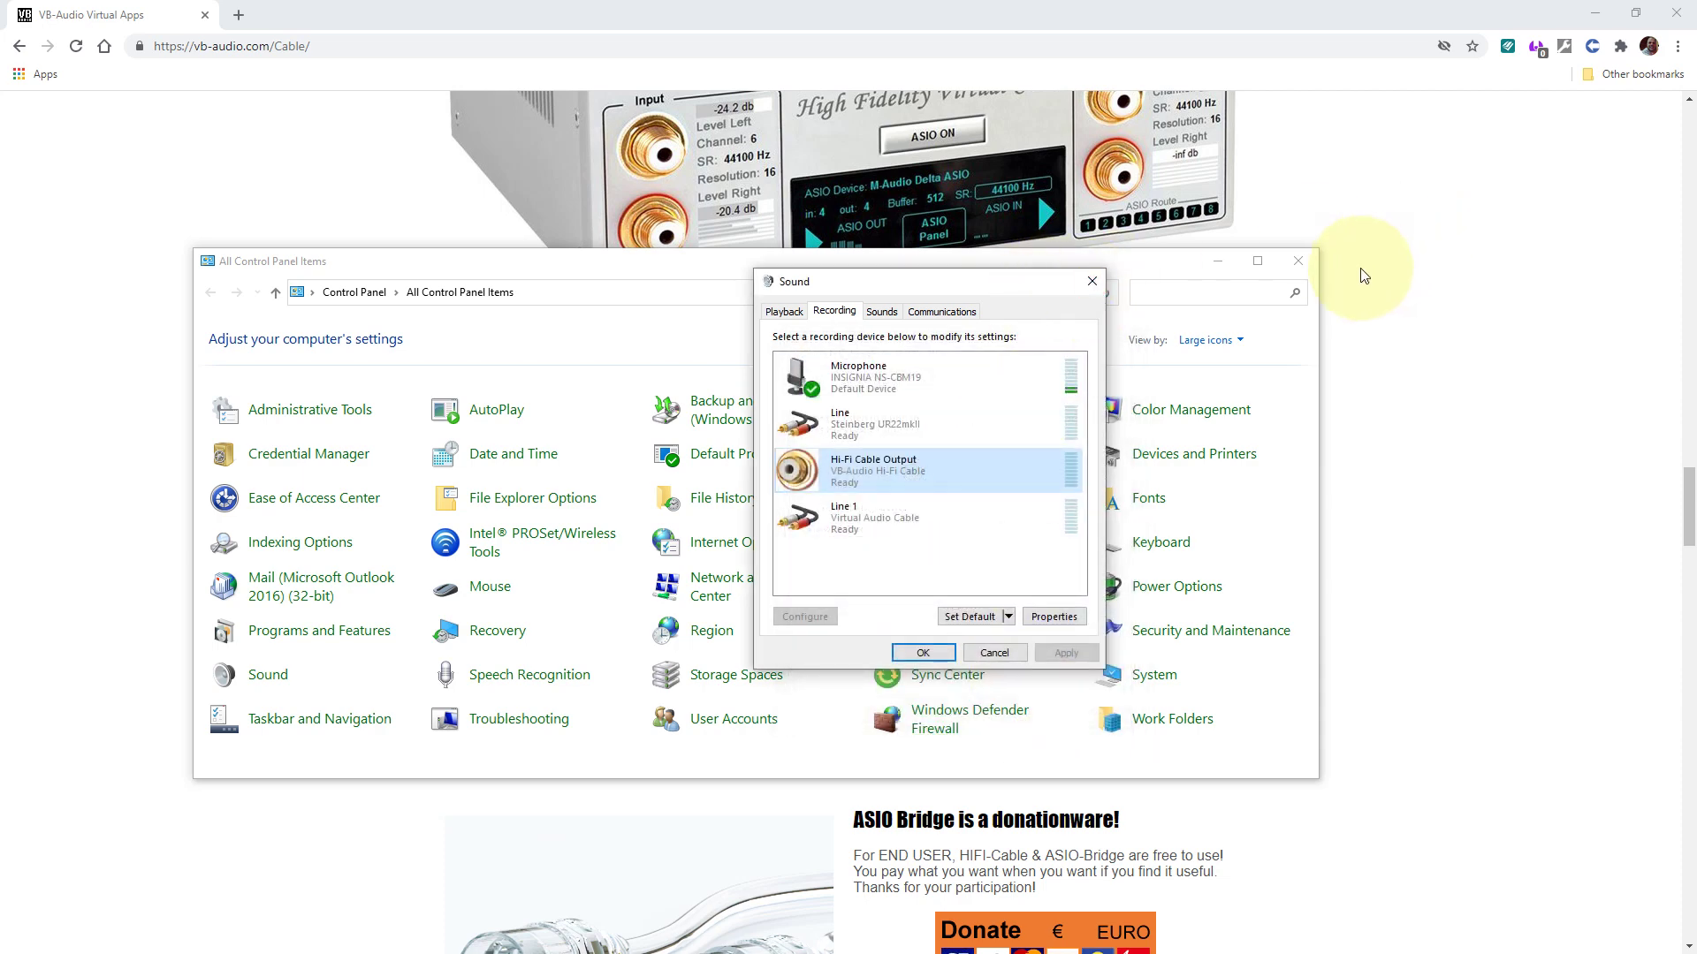
left_click(1298, 260)
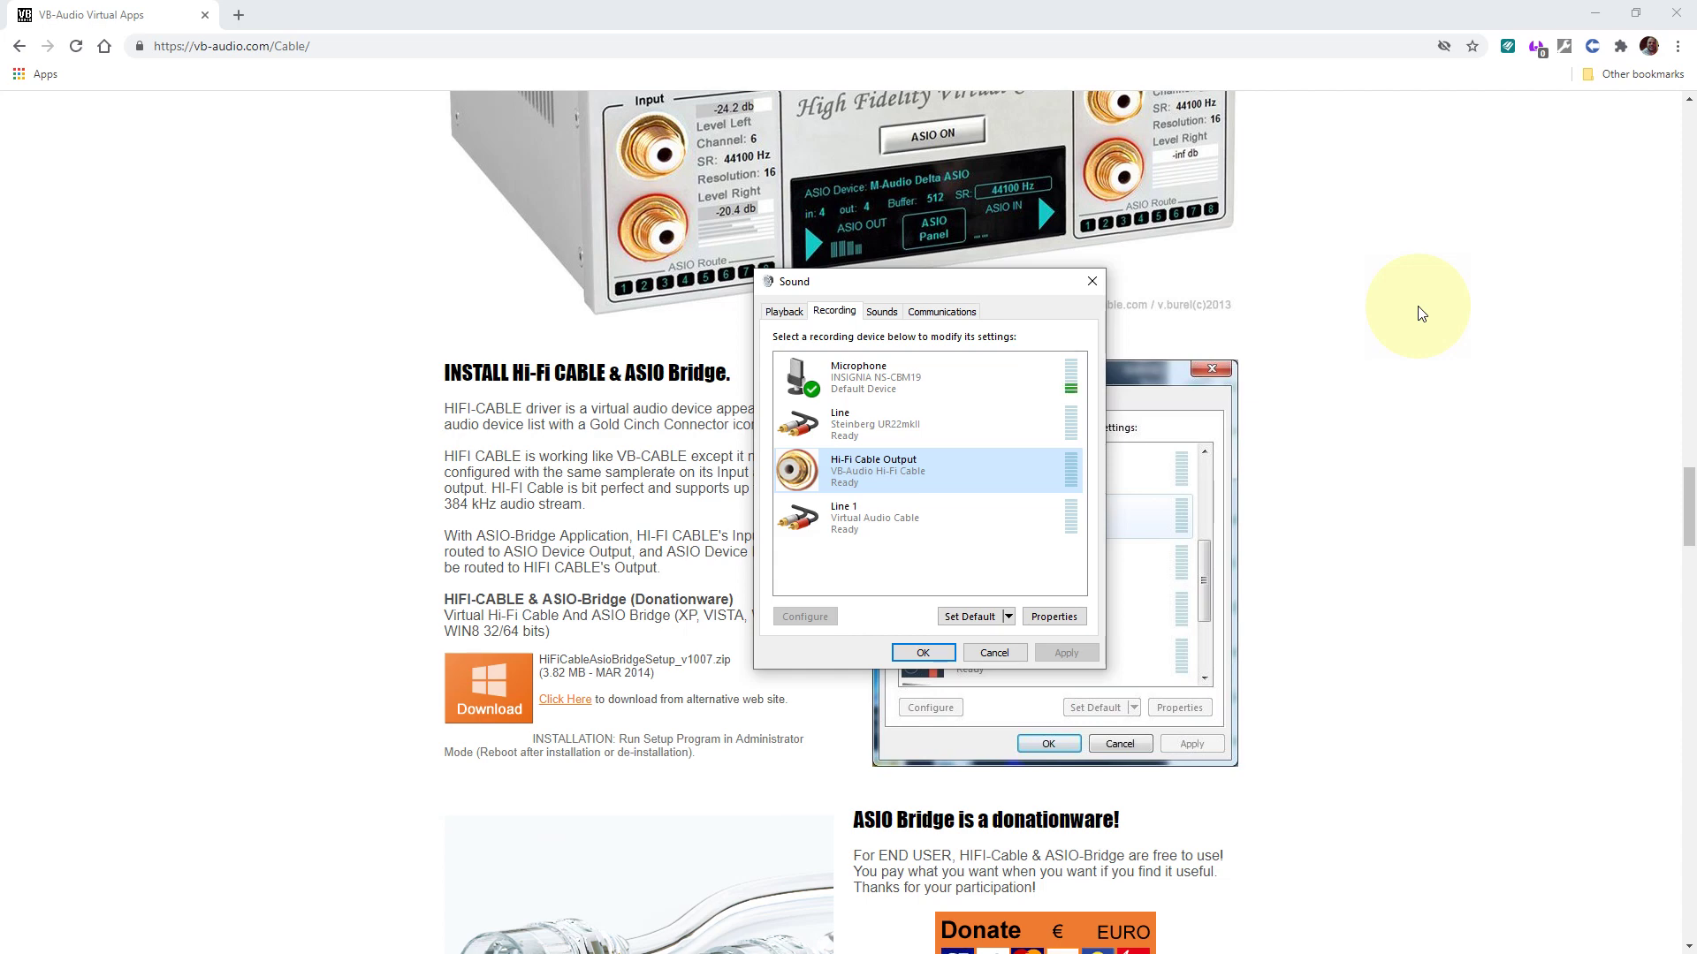
Bring Chrome back to the front and close the VAC control panel
left_click(343, 429)
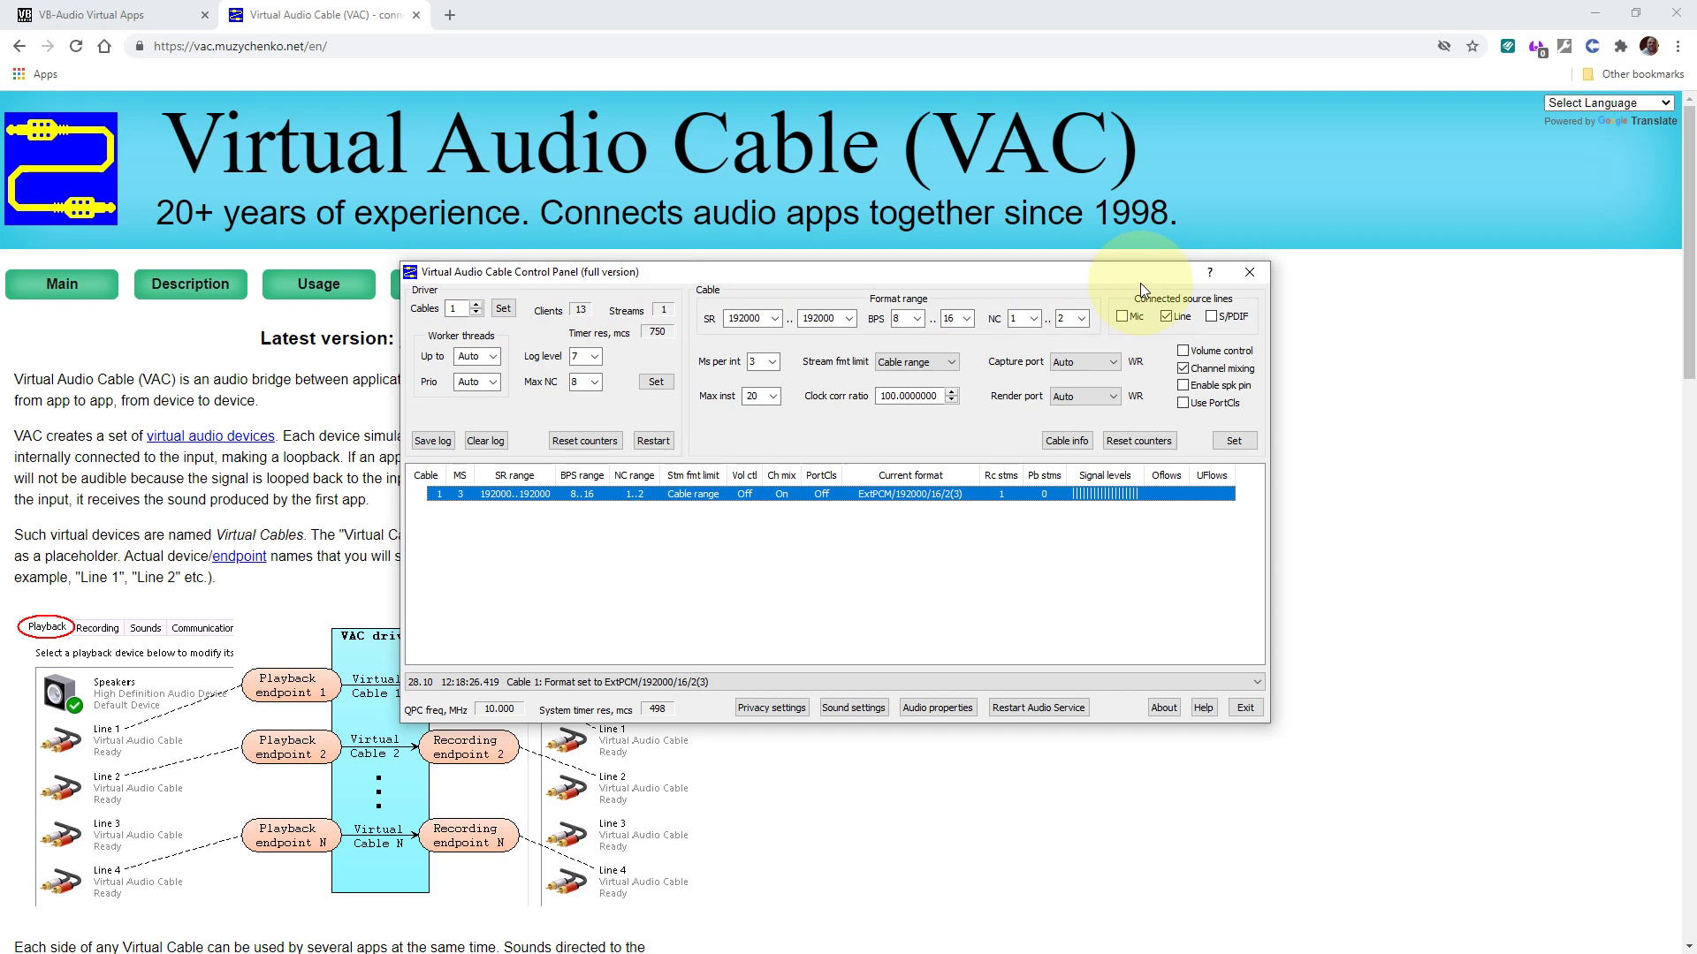
left_click(1246, 273)
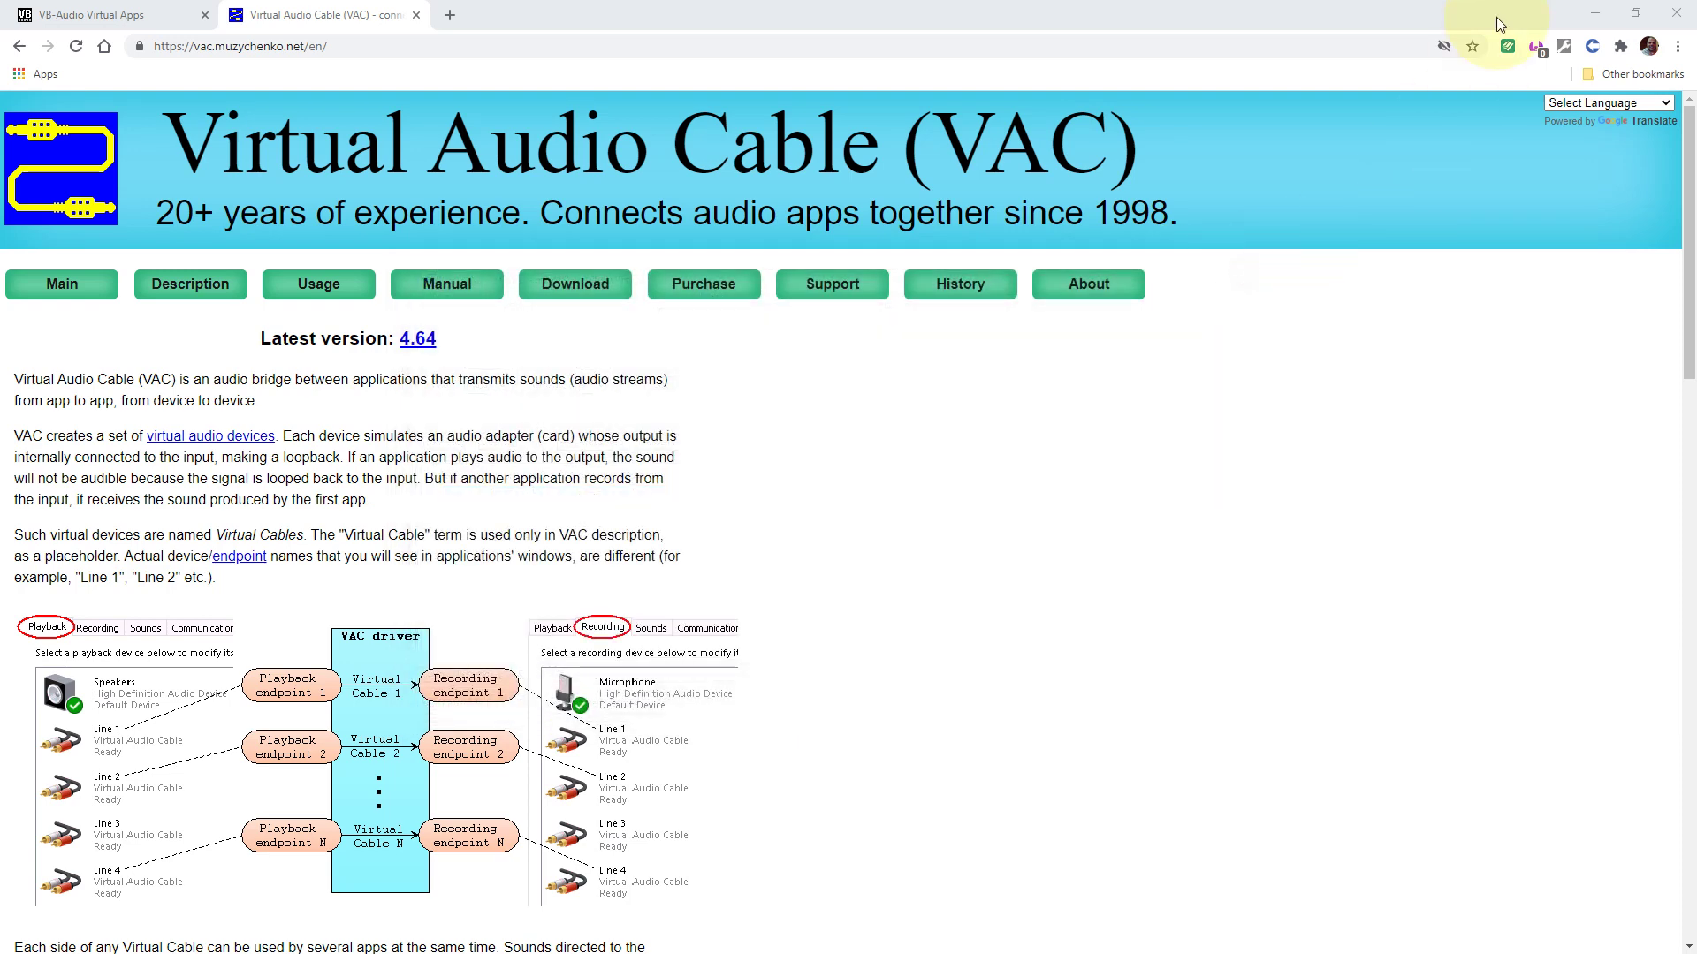
Minimize Chrome, close the Sound dialog and restart SDRuno at 11.325 MHz
left_click(1608, 9)
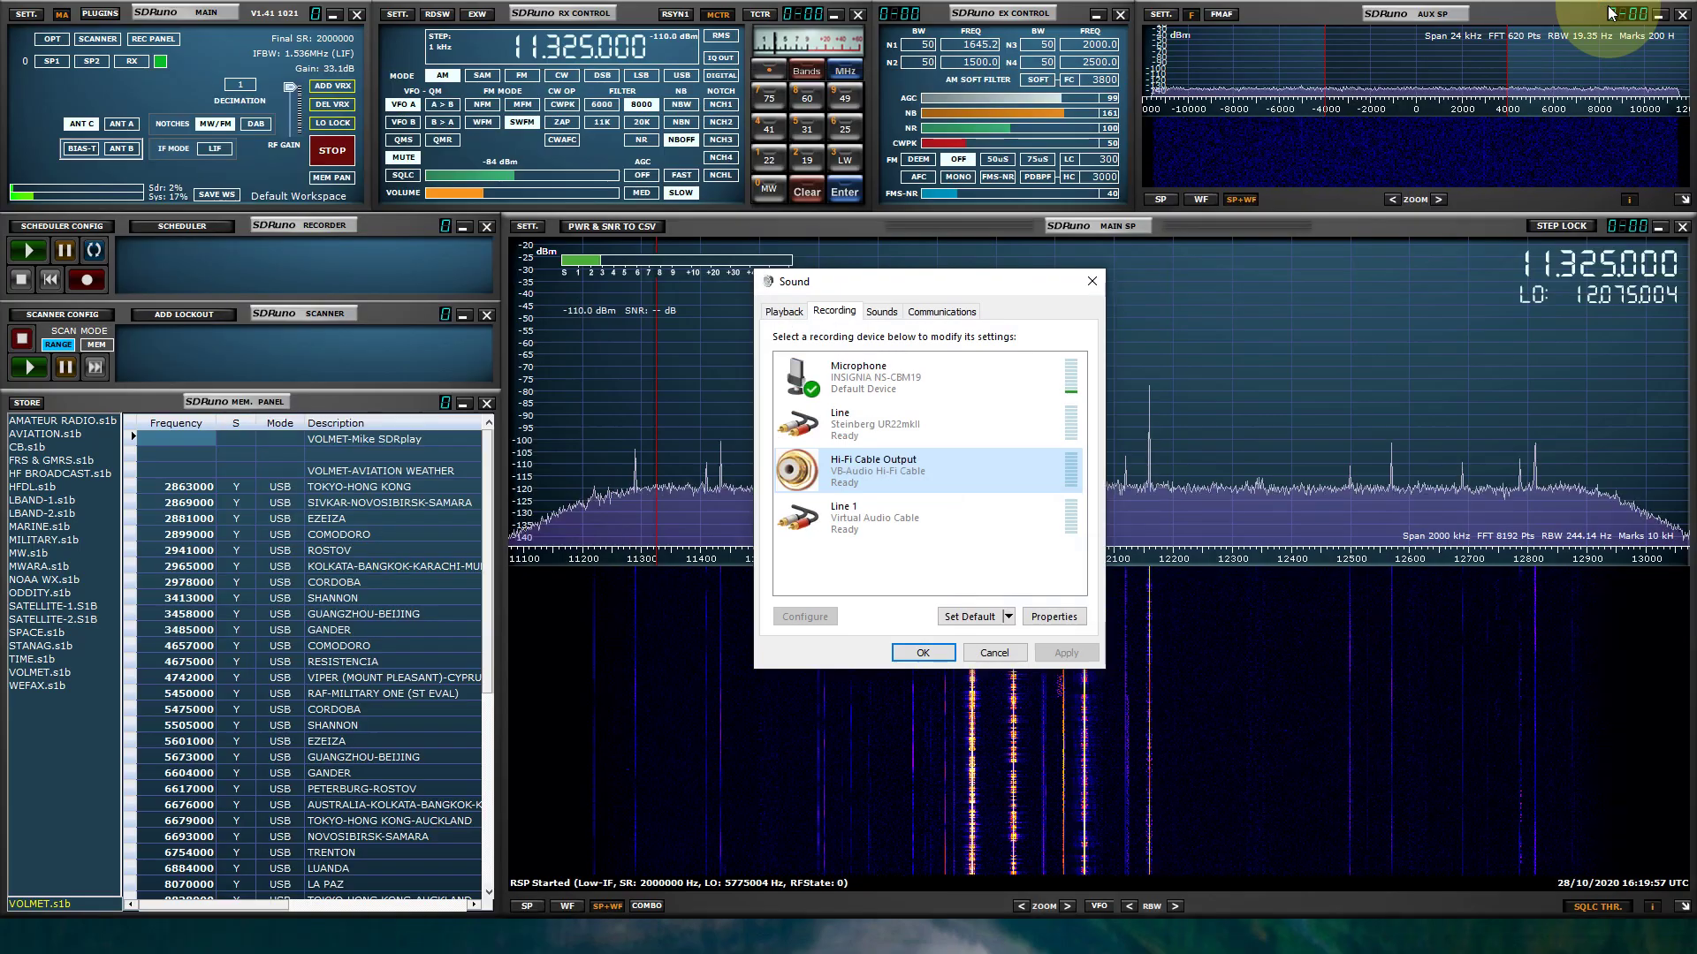
left_click(1086, 281)
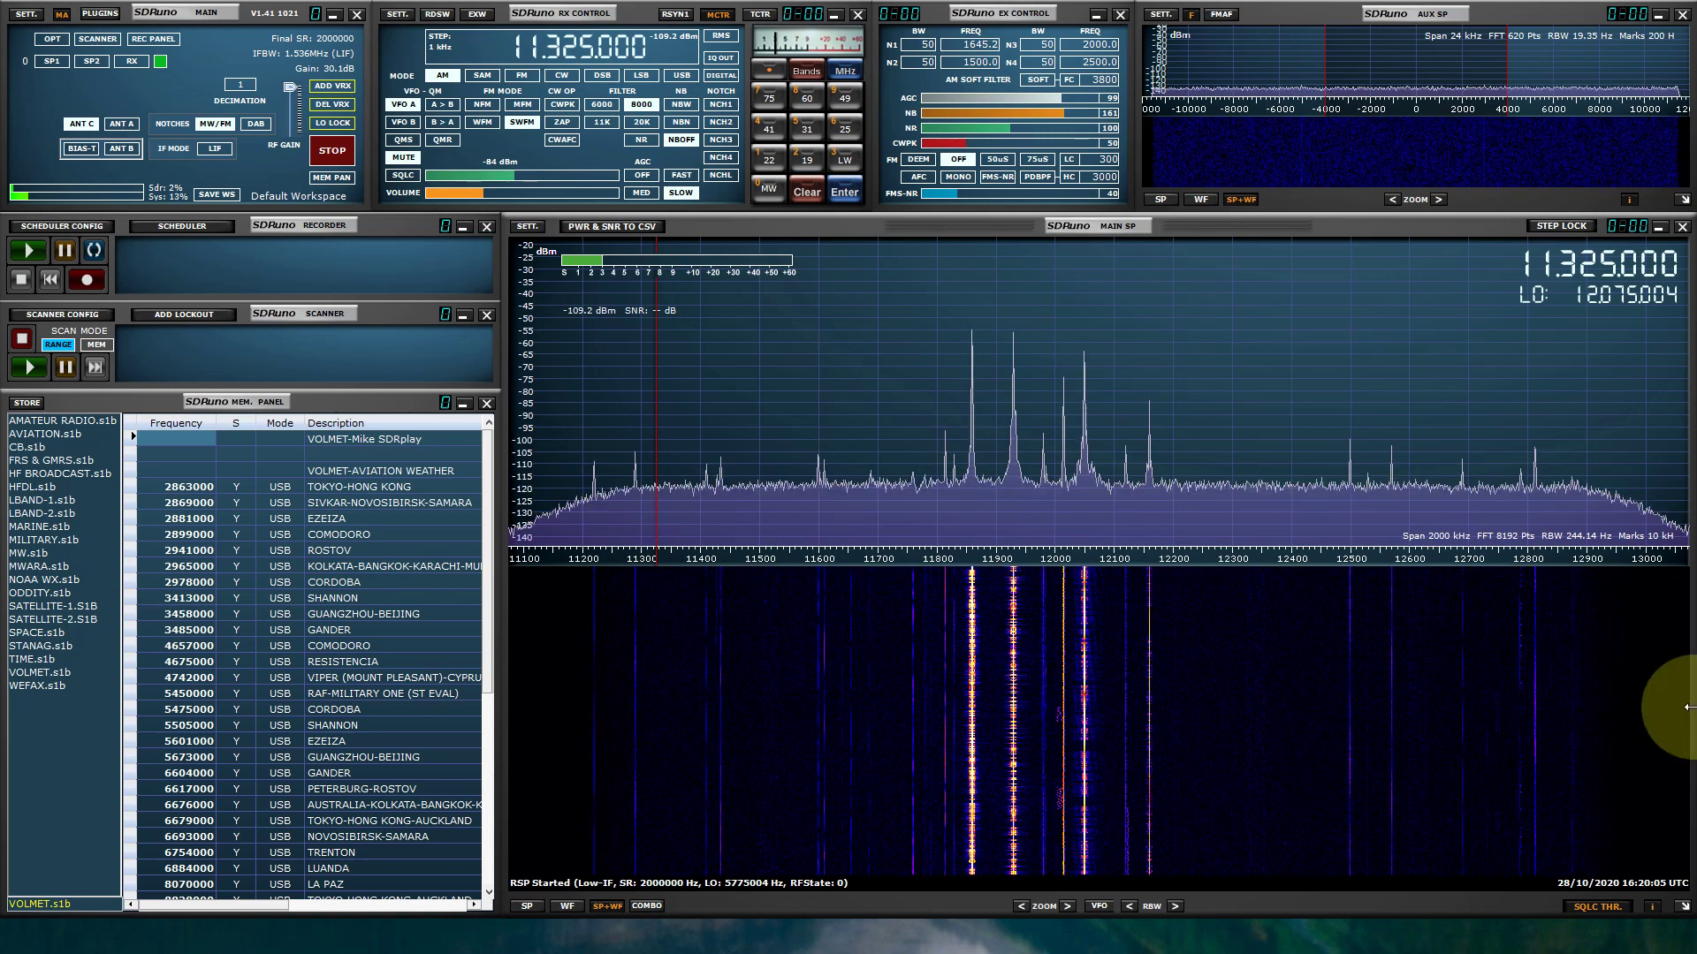
left_click(359, 17)
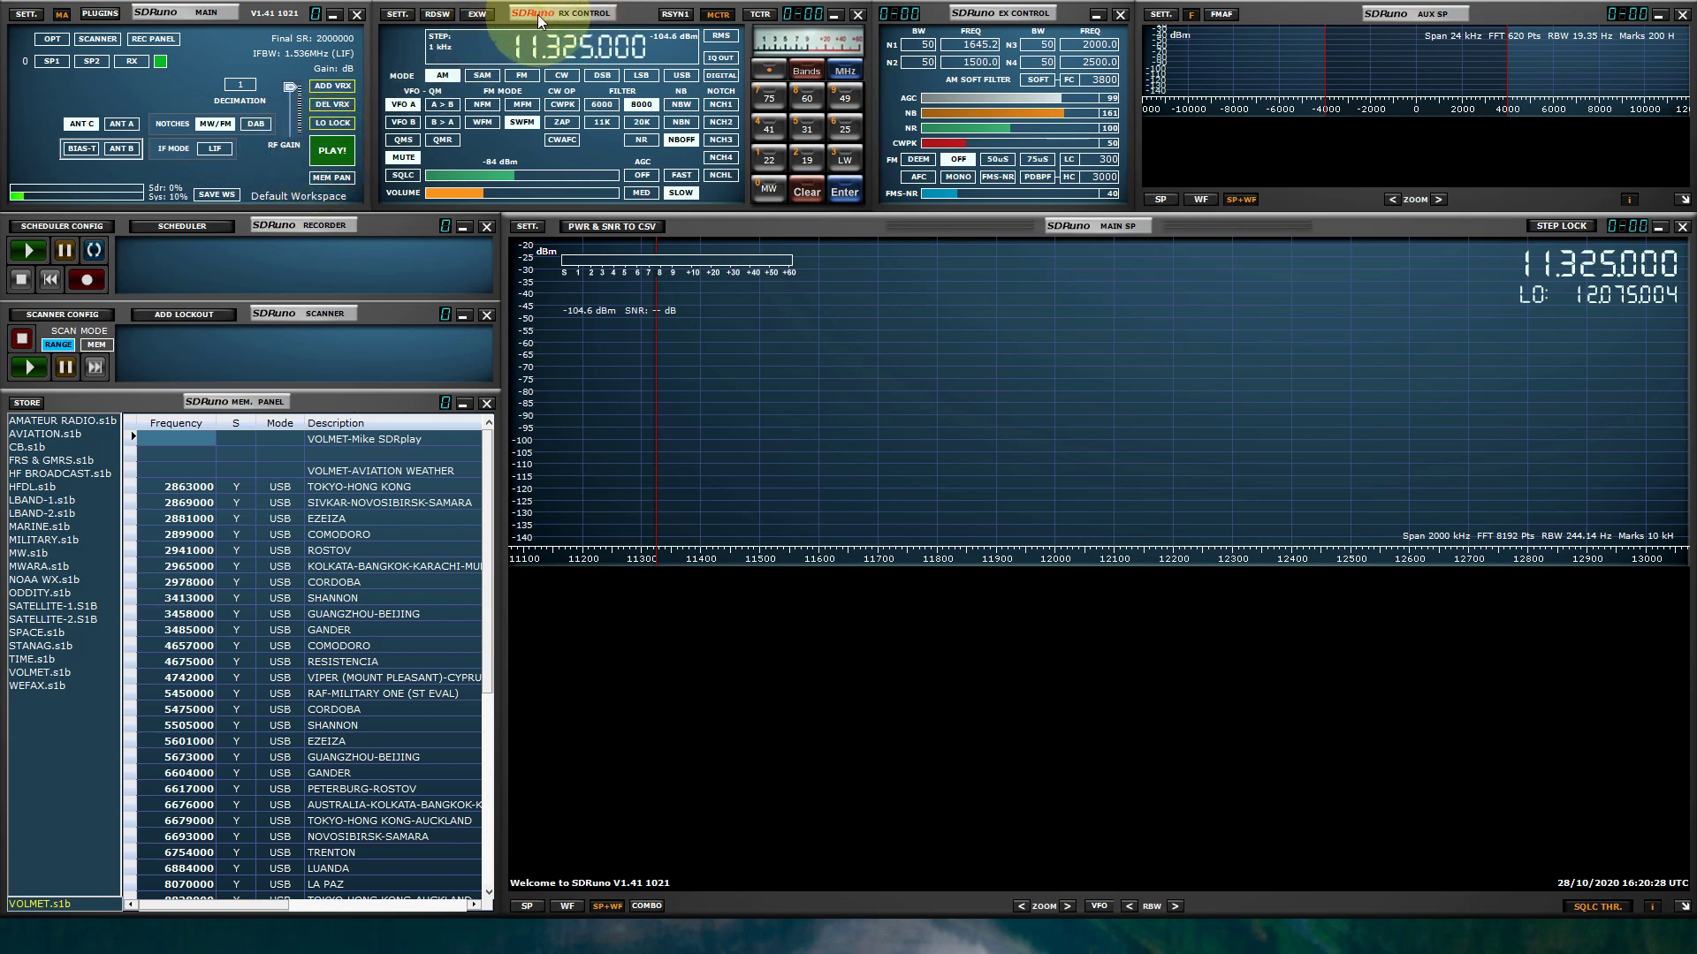
left_click(397, 15)
Set SDRuno's WME output device to Hi-Fi Cable Input and start the radio with PLAY!
left_click(772, 331)
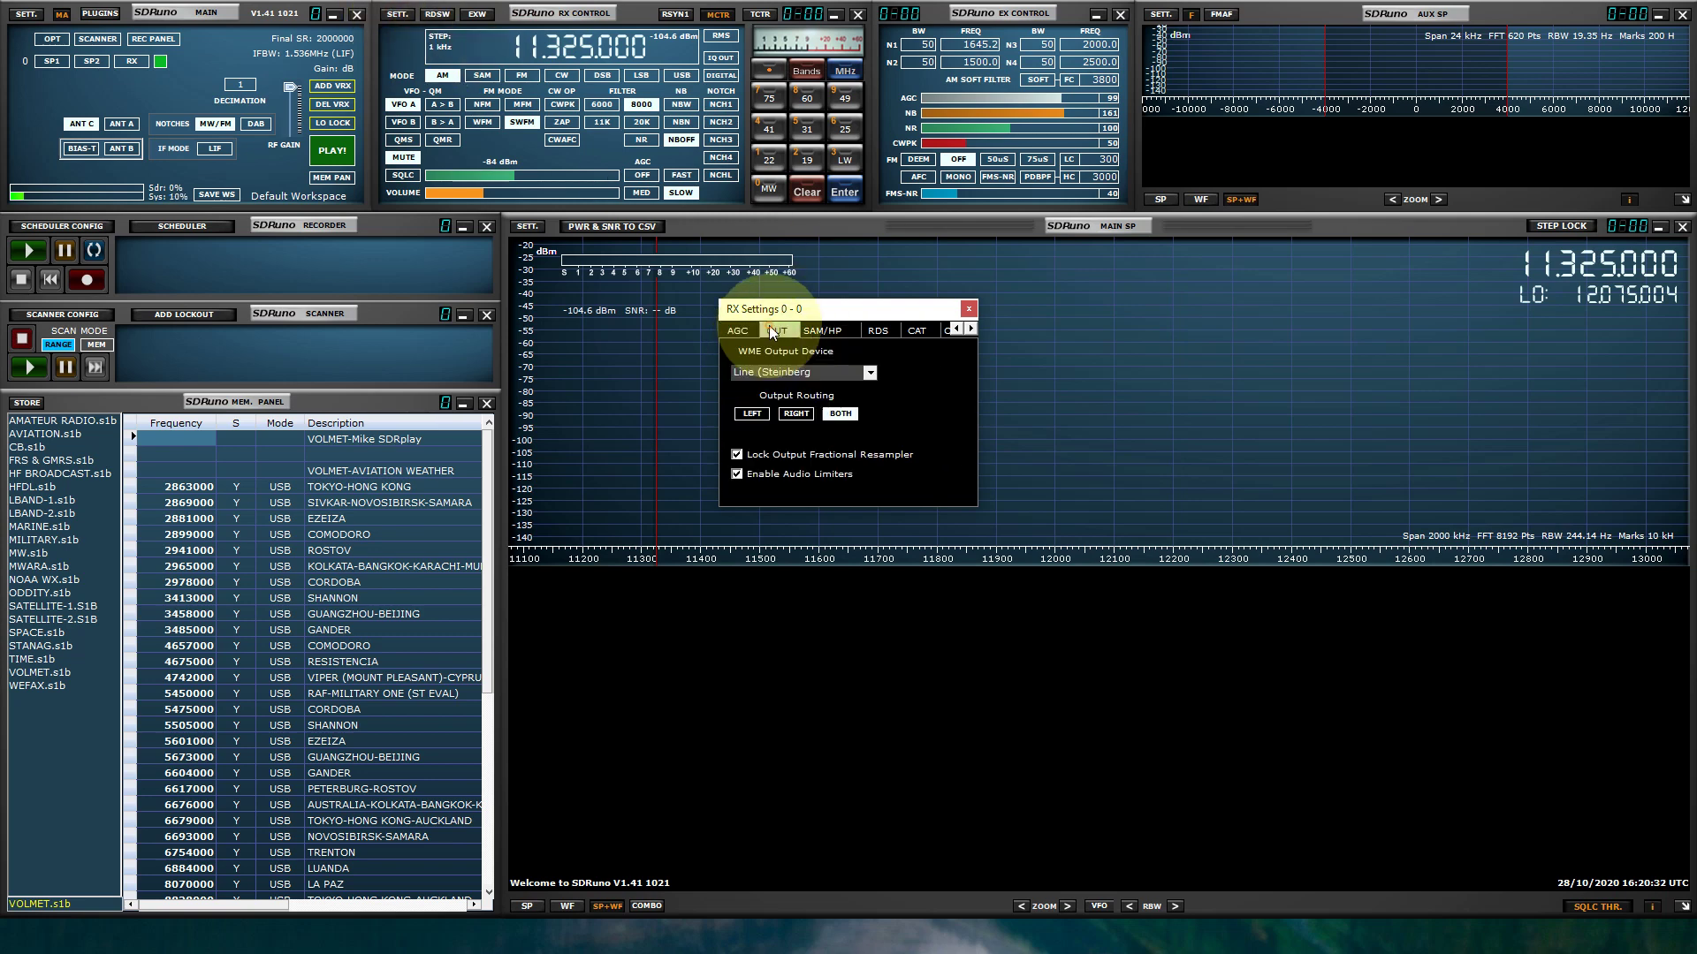
left_click(813, 373)
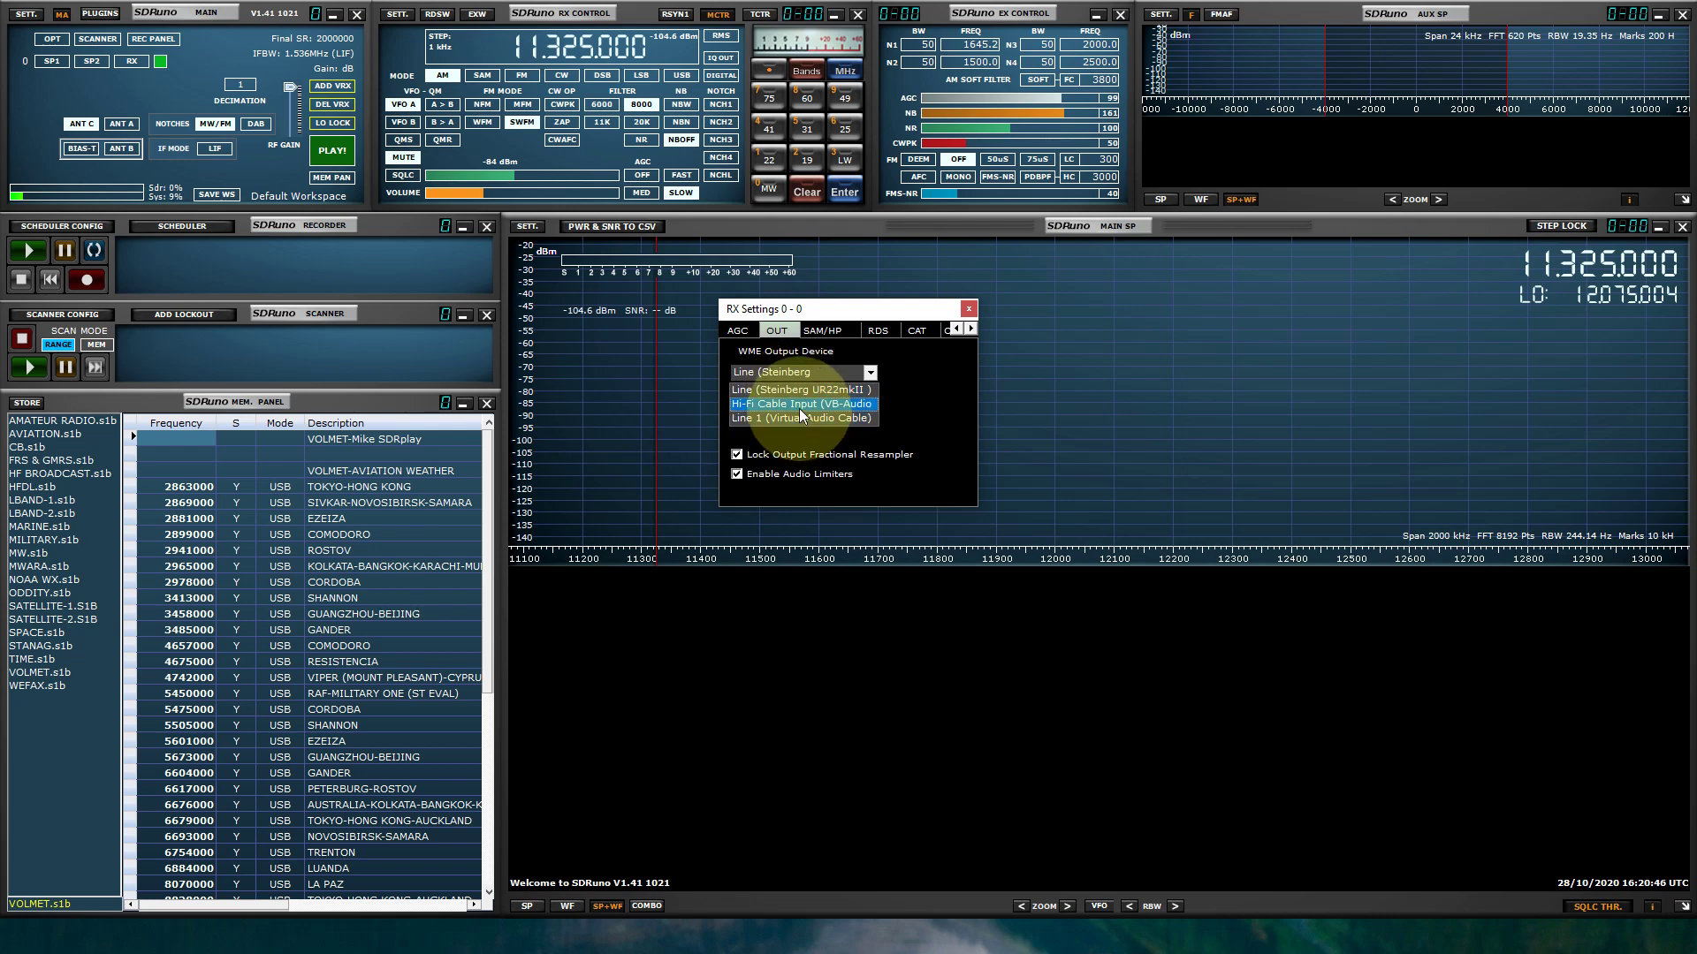
left_click(799, 404)
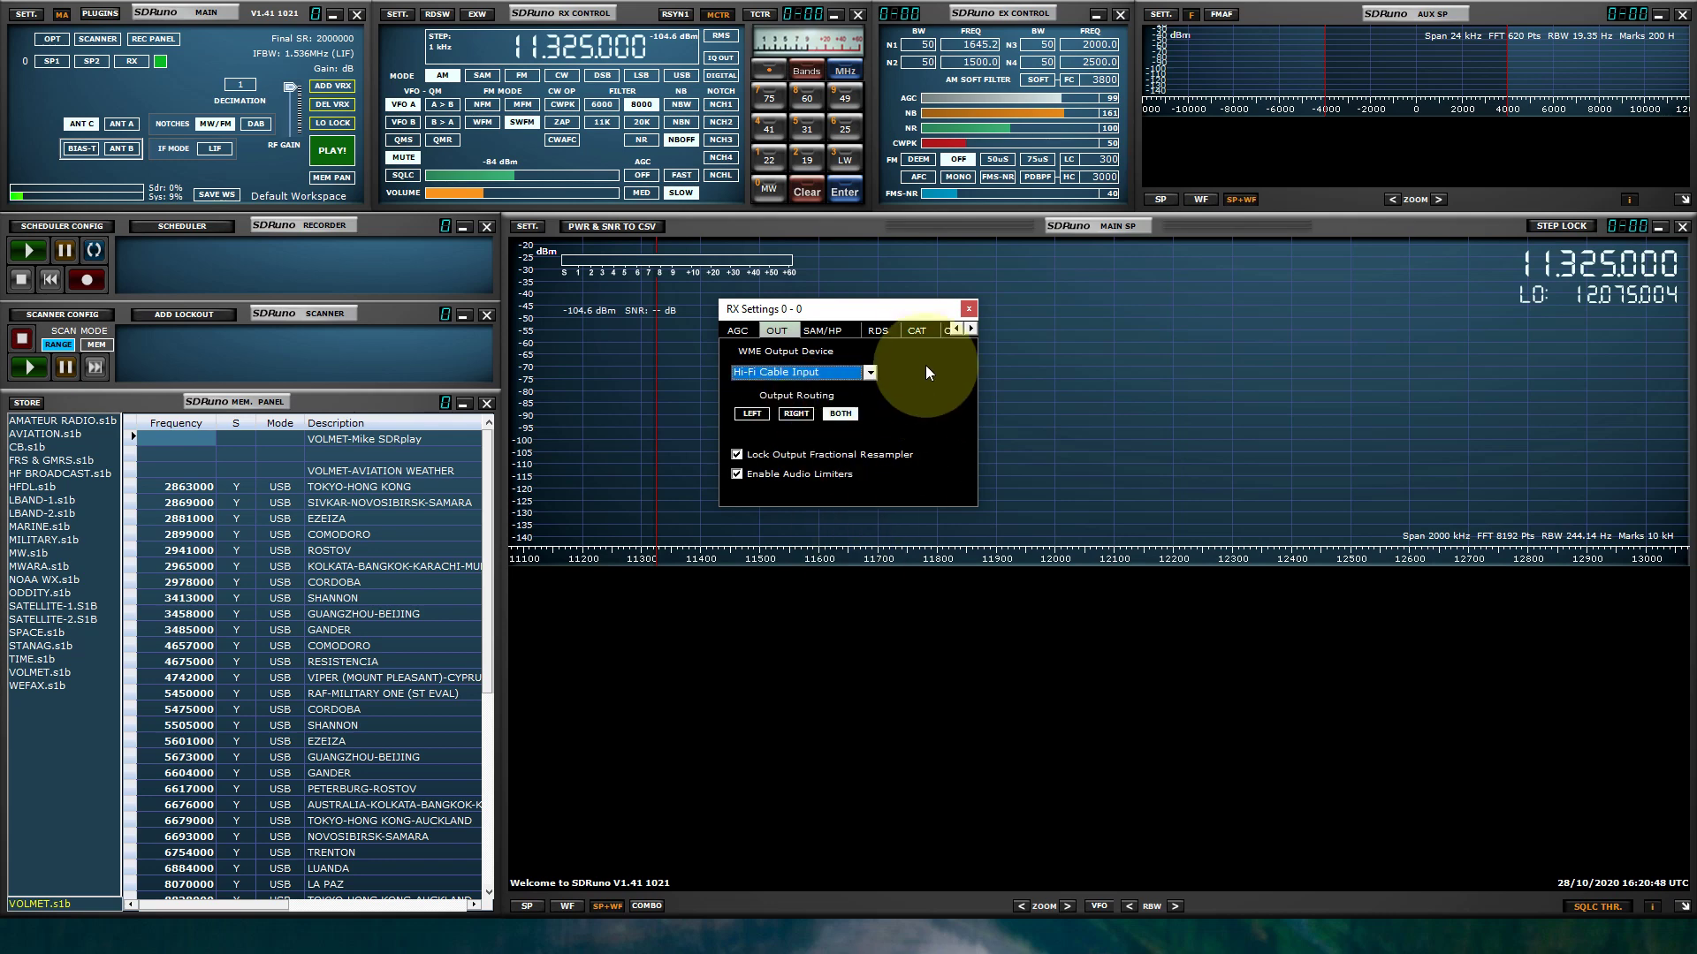
left_click(970, 310)
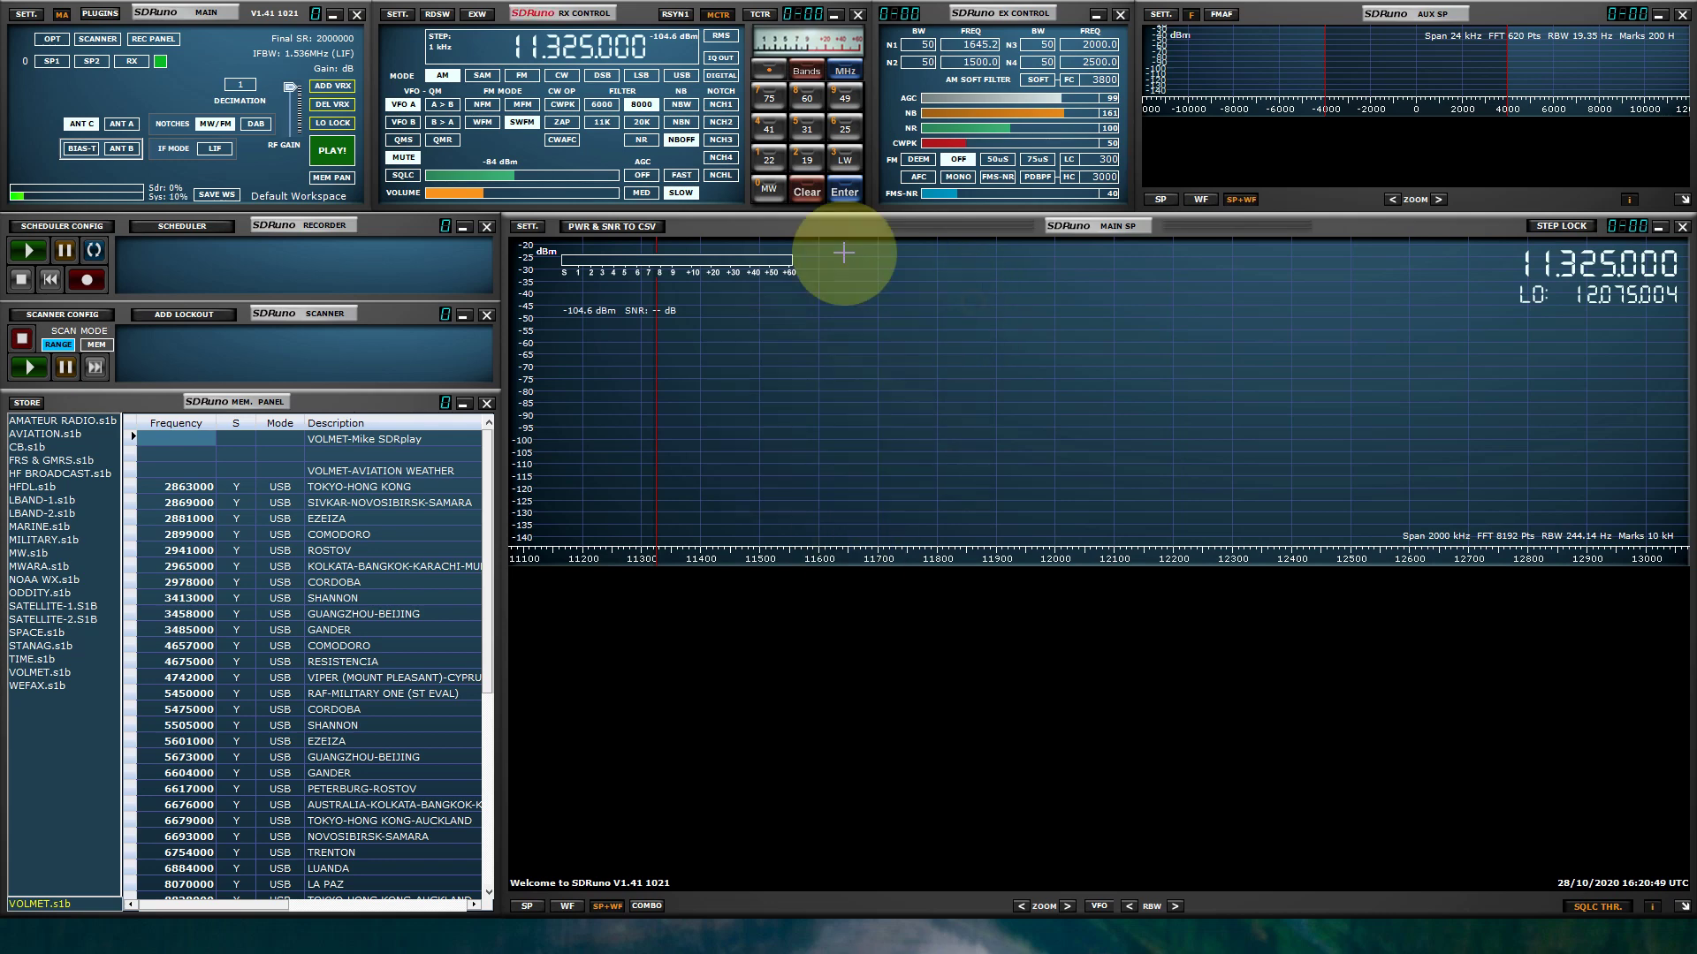
left_click(347, 151)
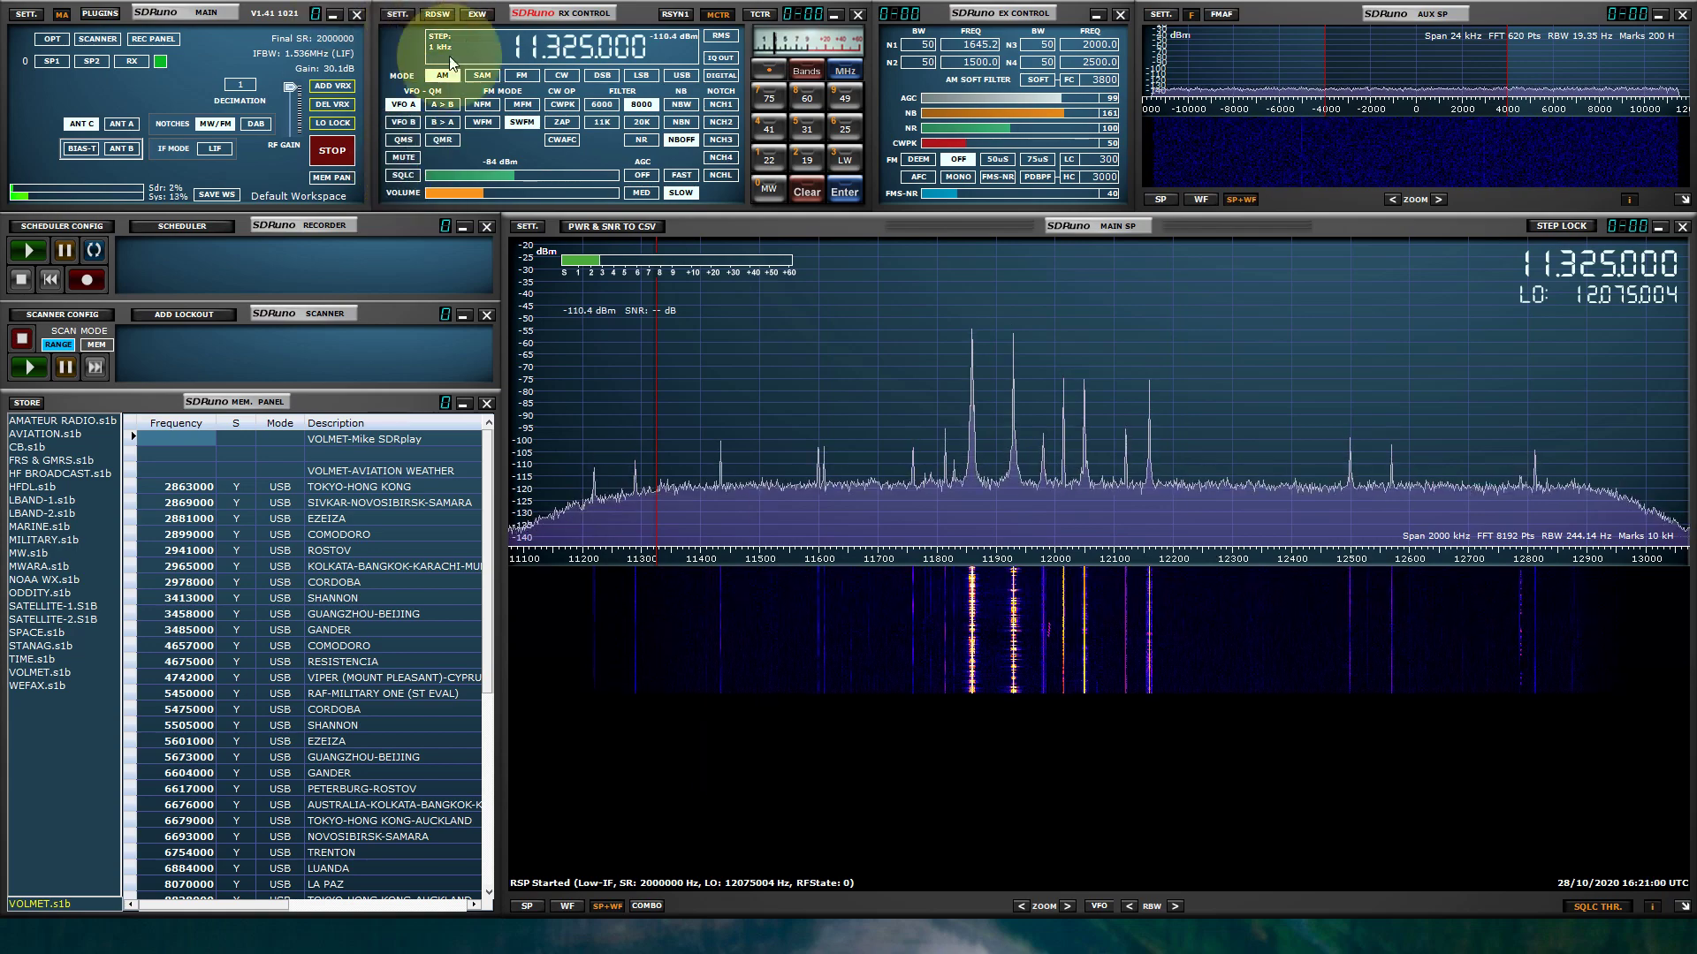
Load the AMATEUR RADIO memory list and recall the 14074000 FT8 20m entry in USB
scroll(535, 49, "down", 1)
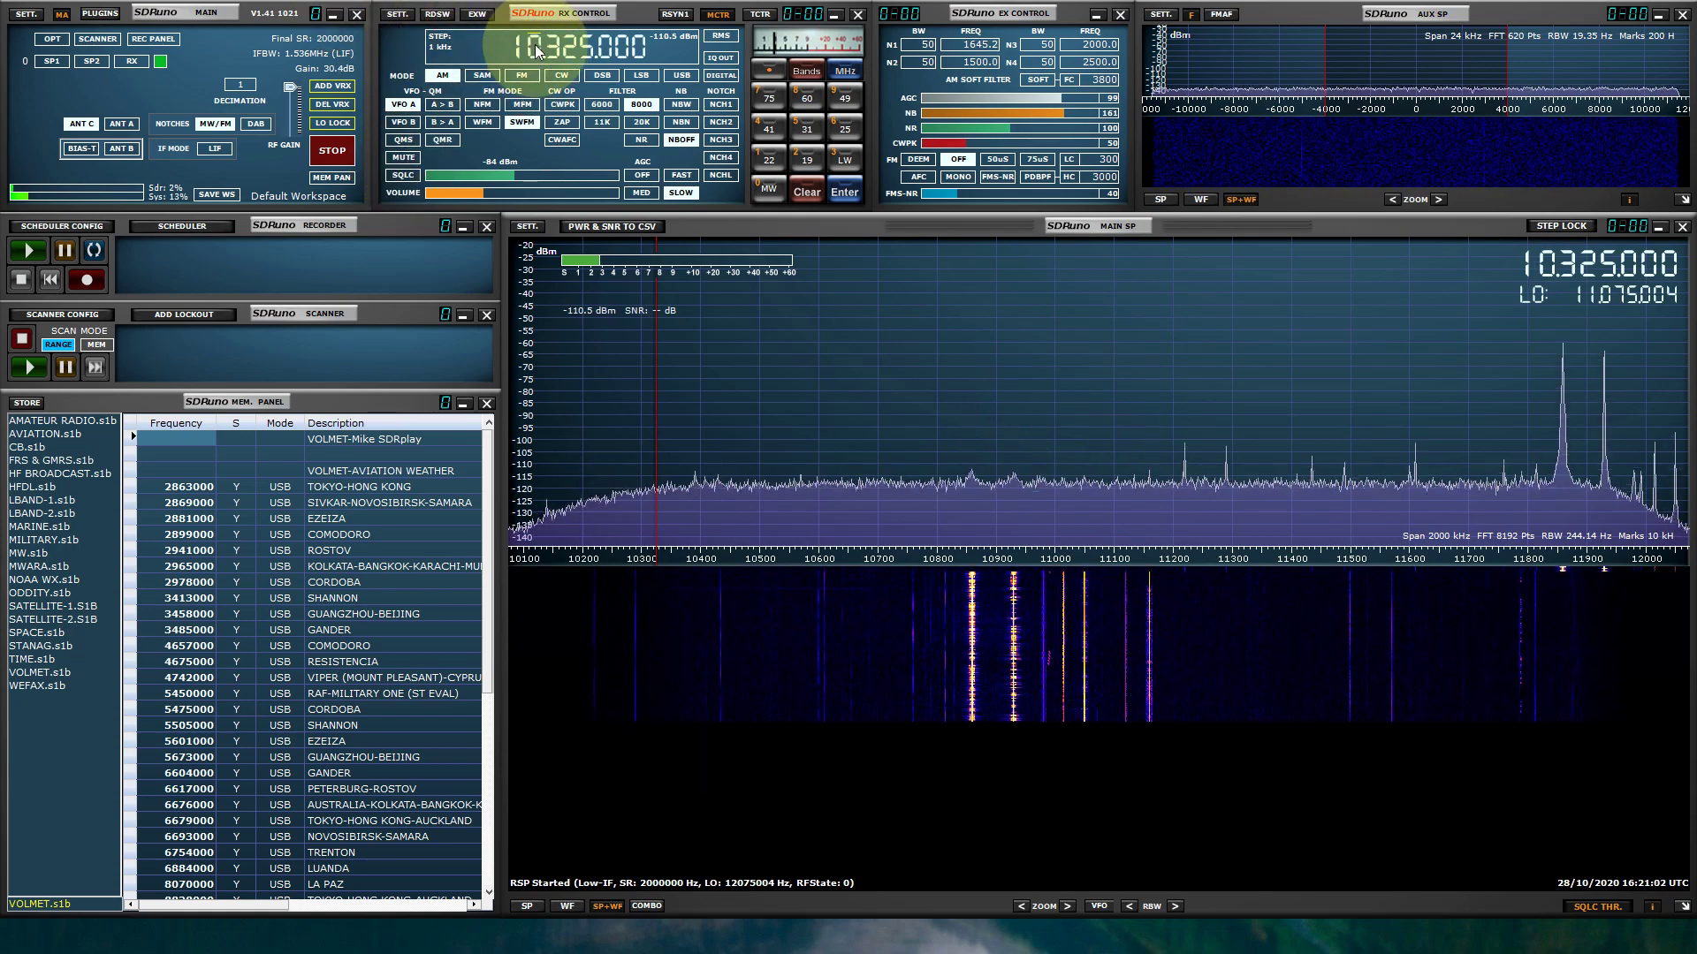
scroll(535, 50, "down", 2)
scroll(535, 50, "up", 2)
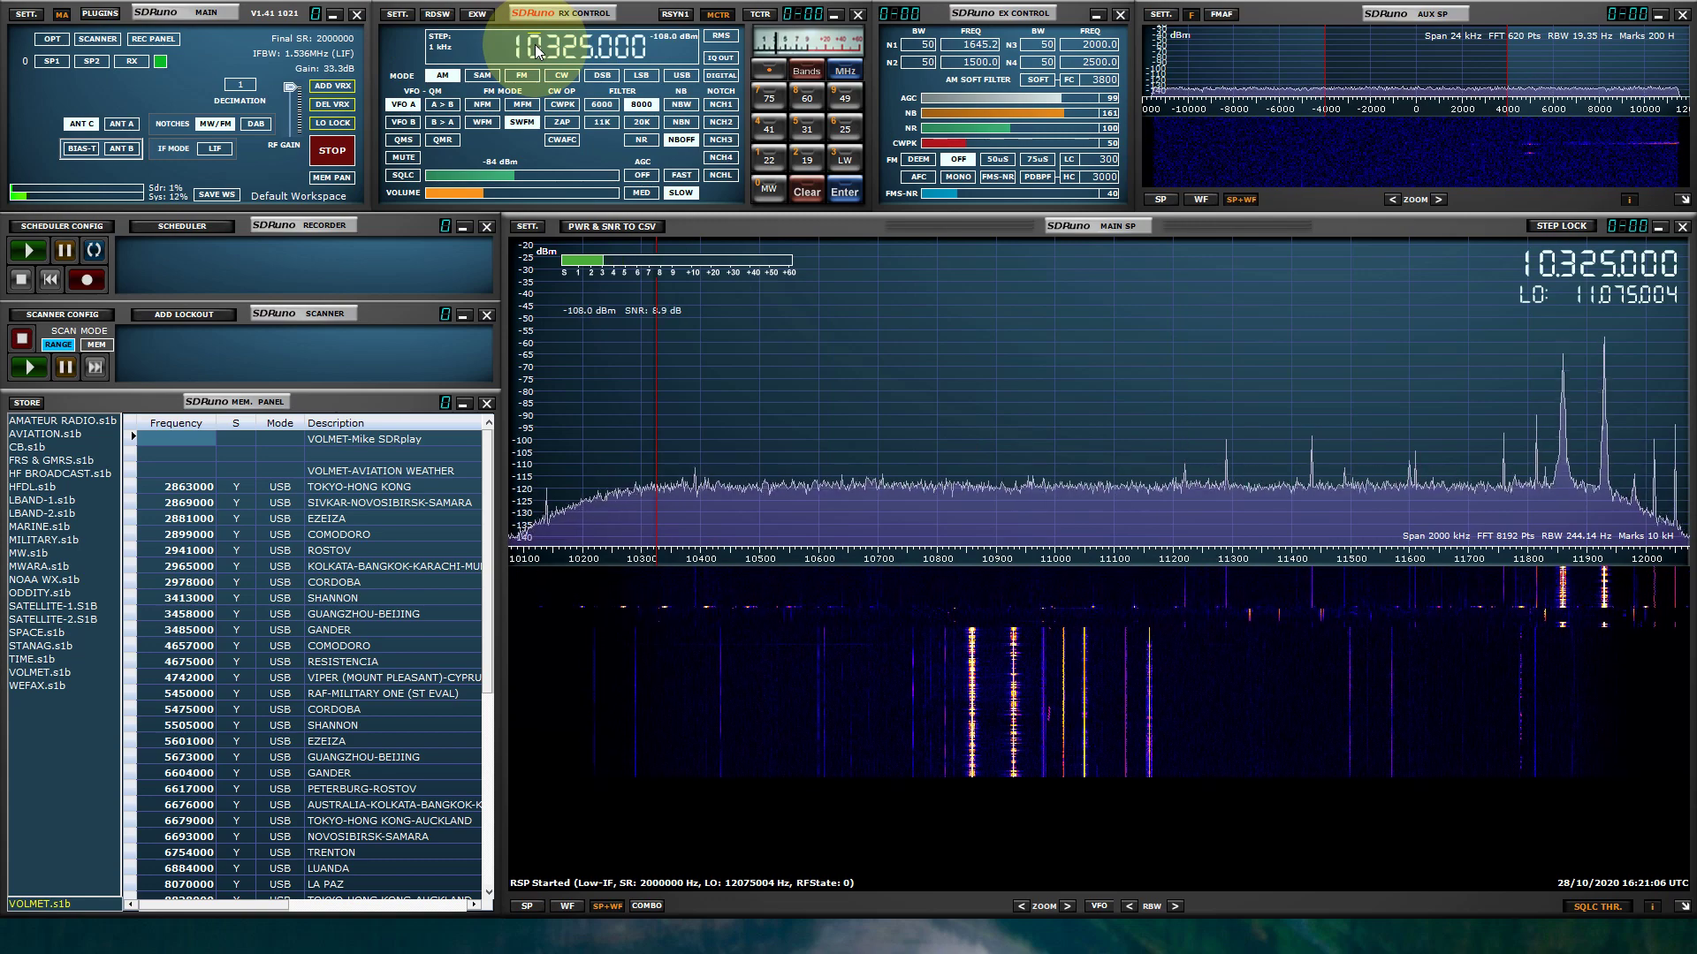
left_click(39, 422)
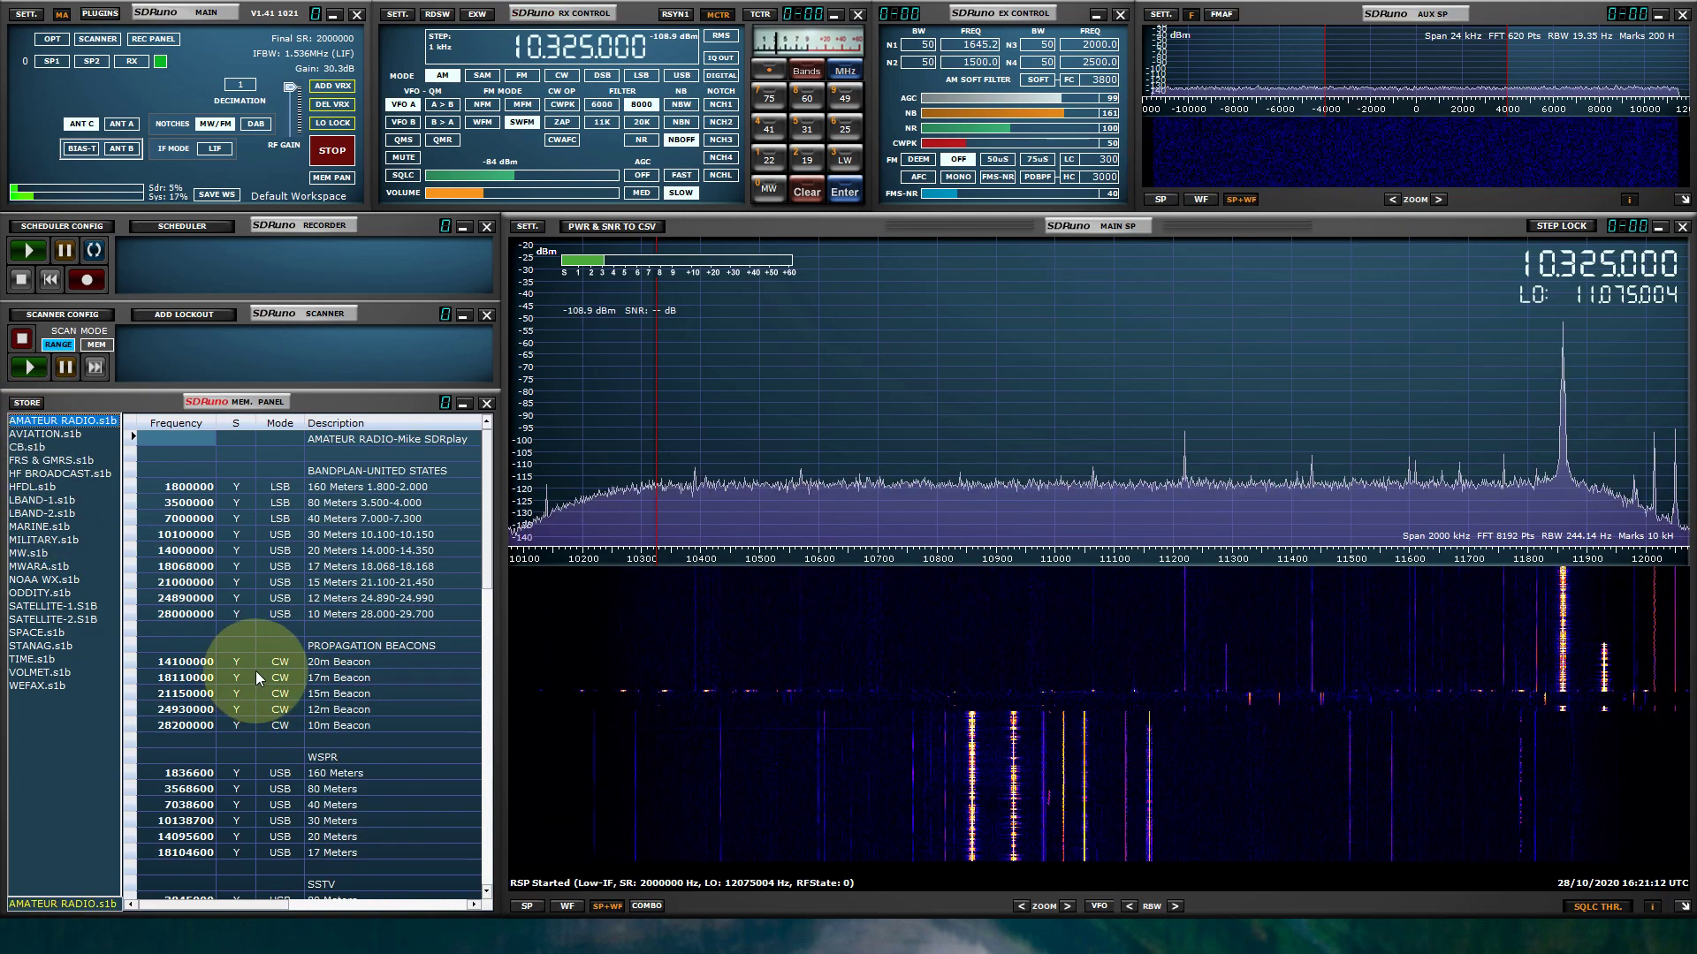
scroll(256, 673, "down", 6)
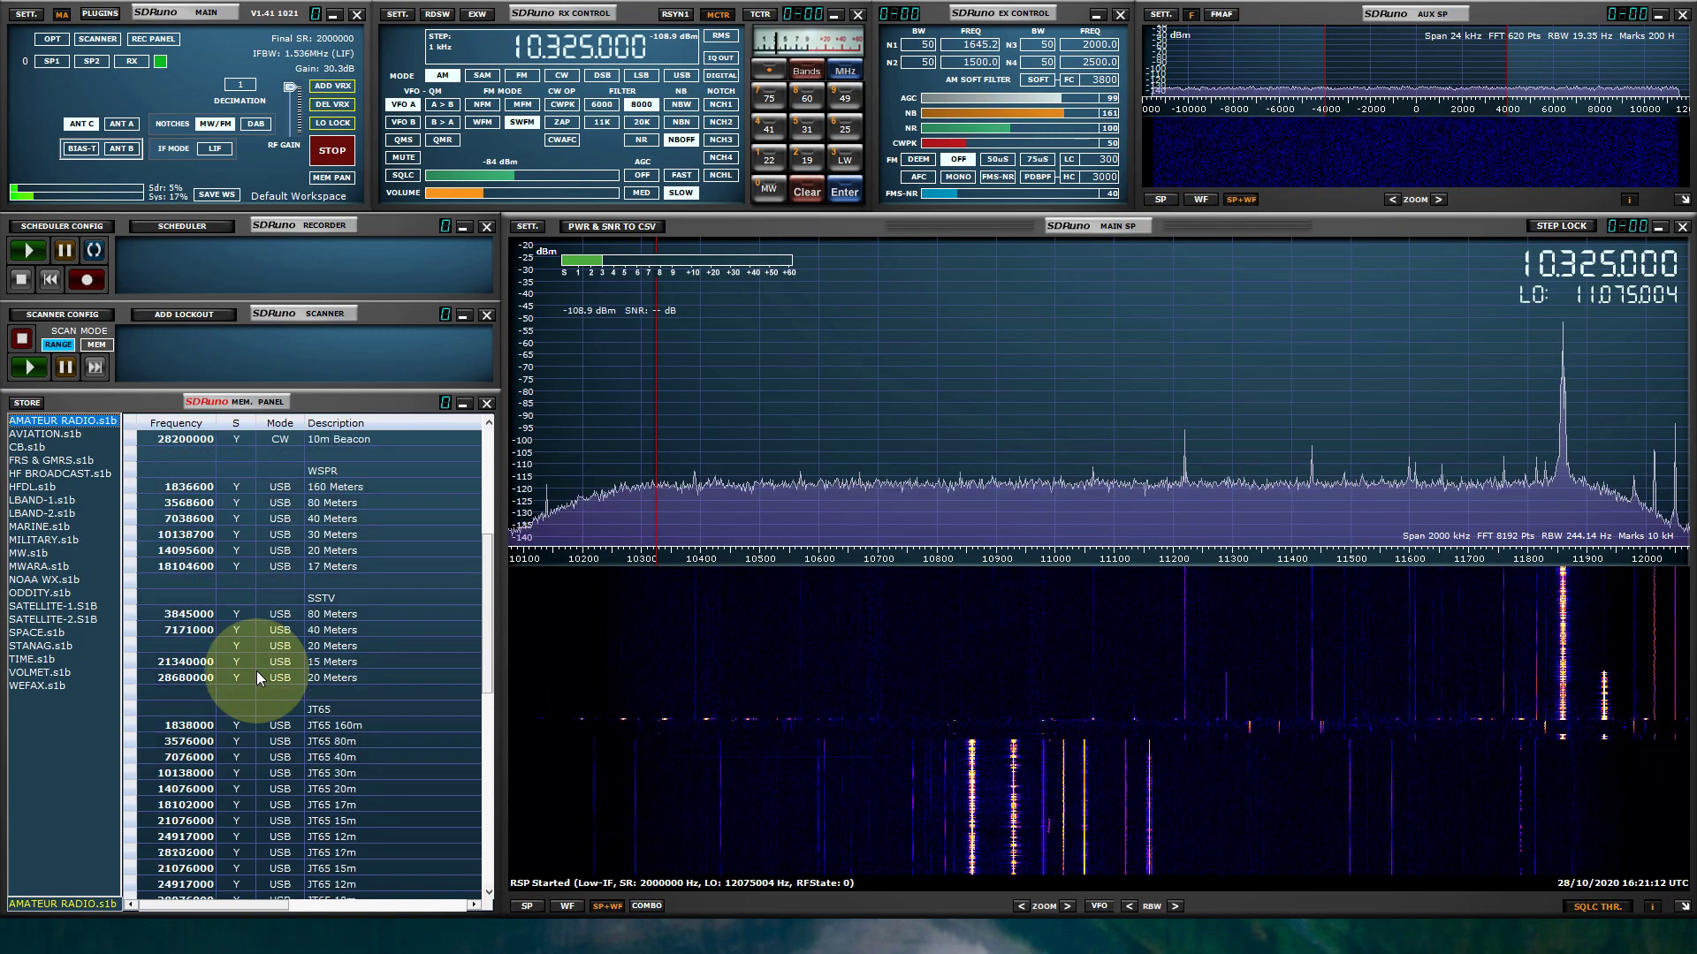
scroll(256, 671, "down", 4)
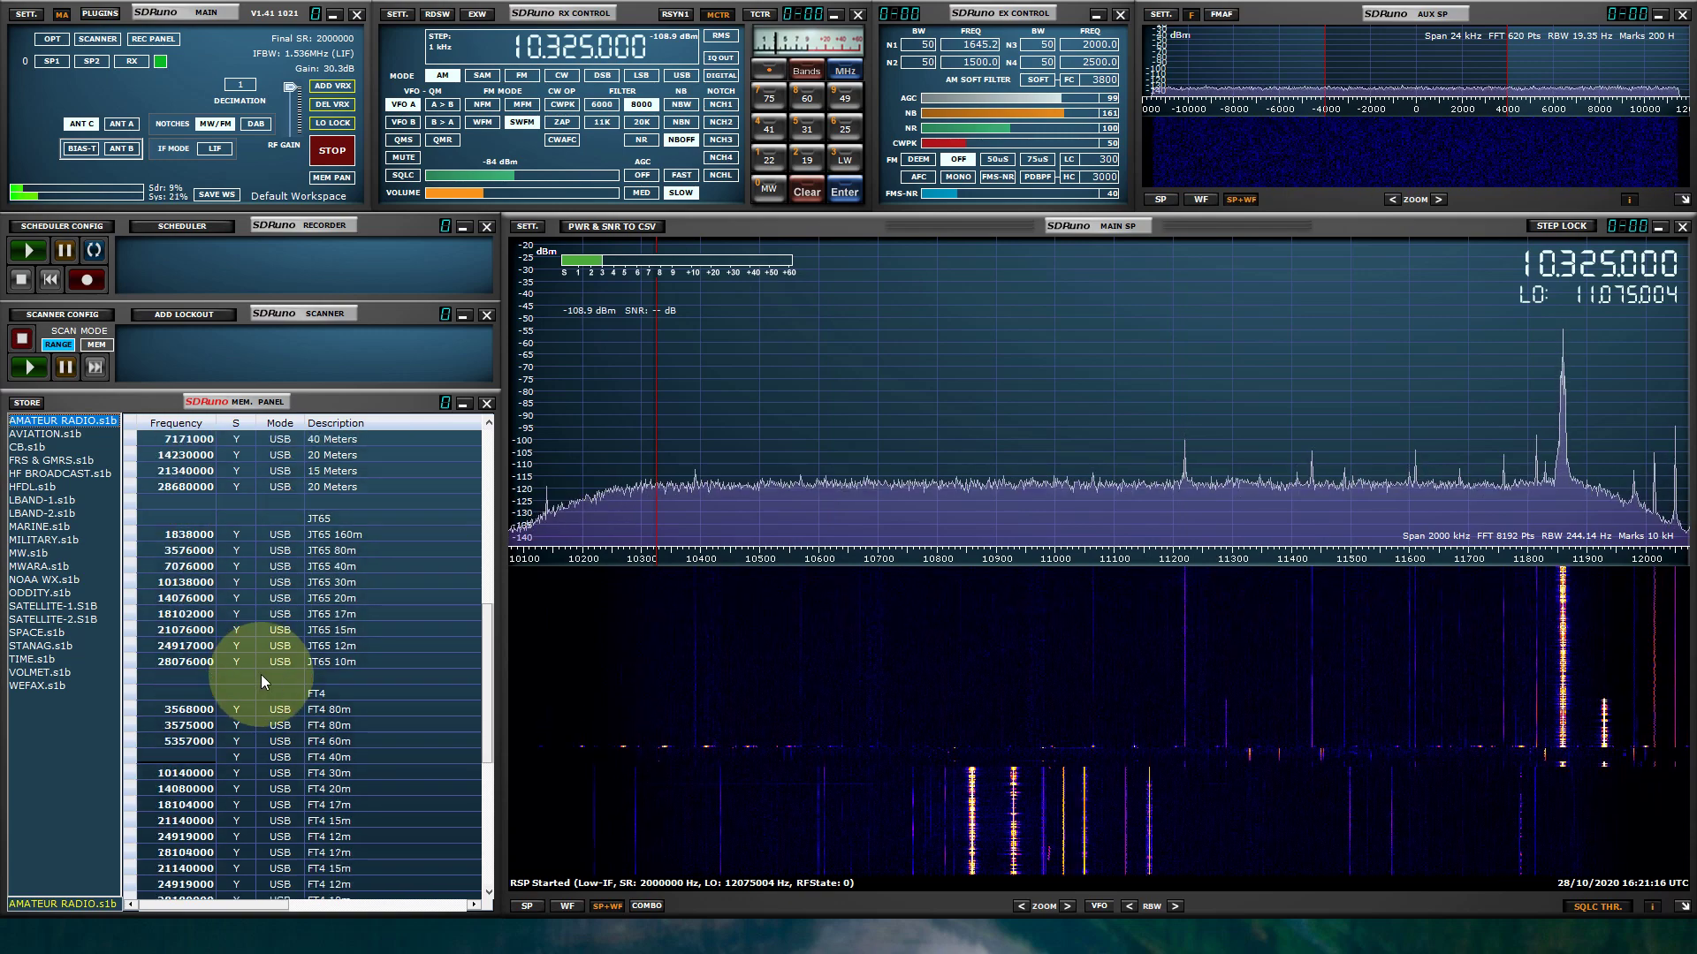
scroll(261, 675, "down", 3)
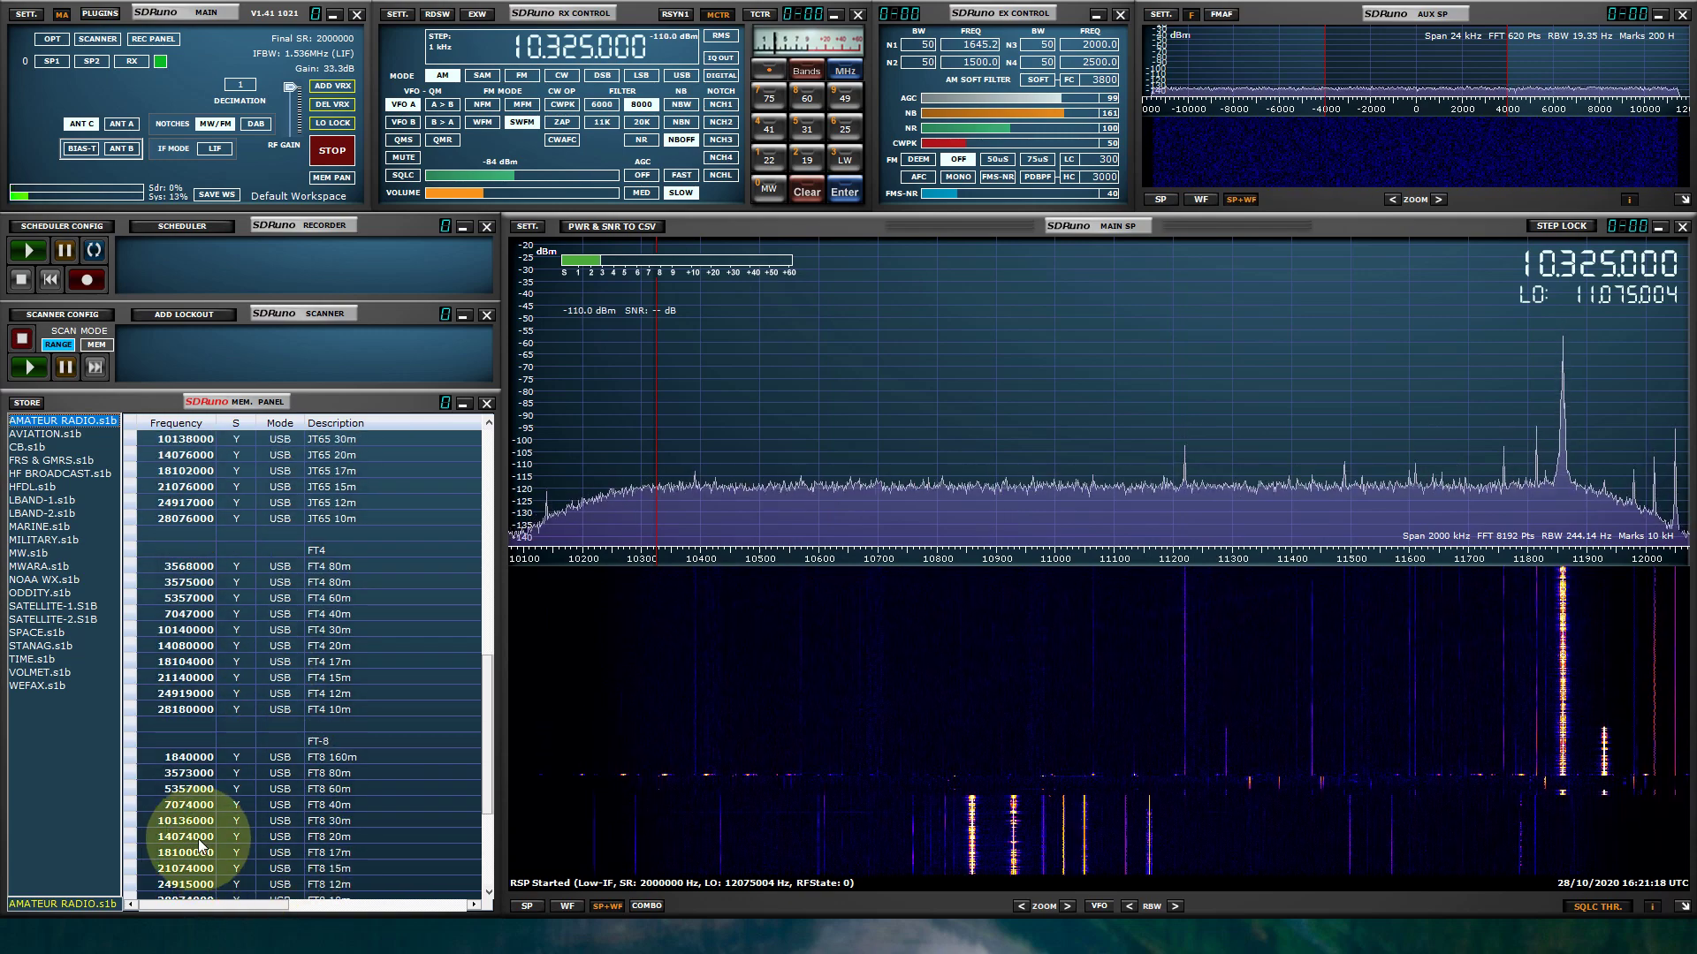
double_click(183, 836)
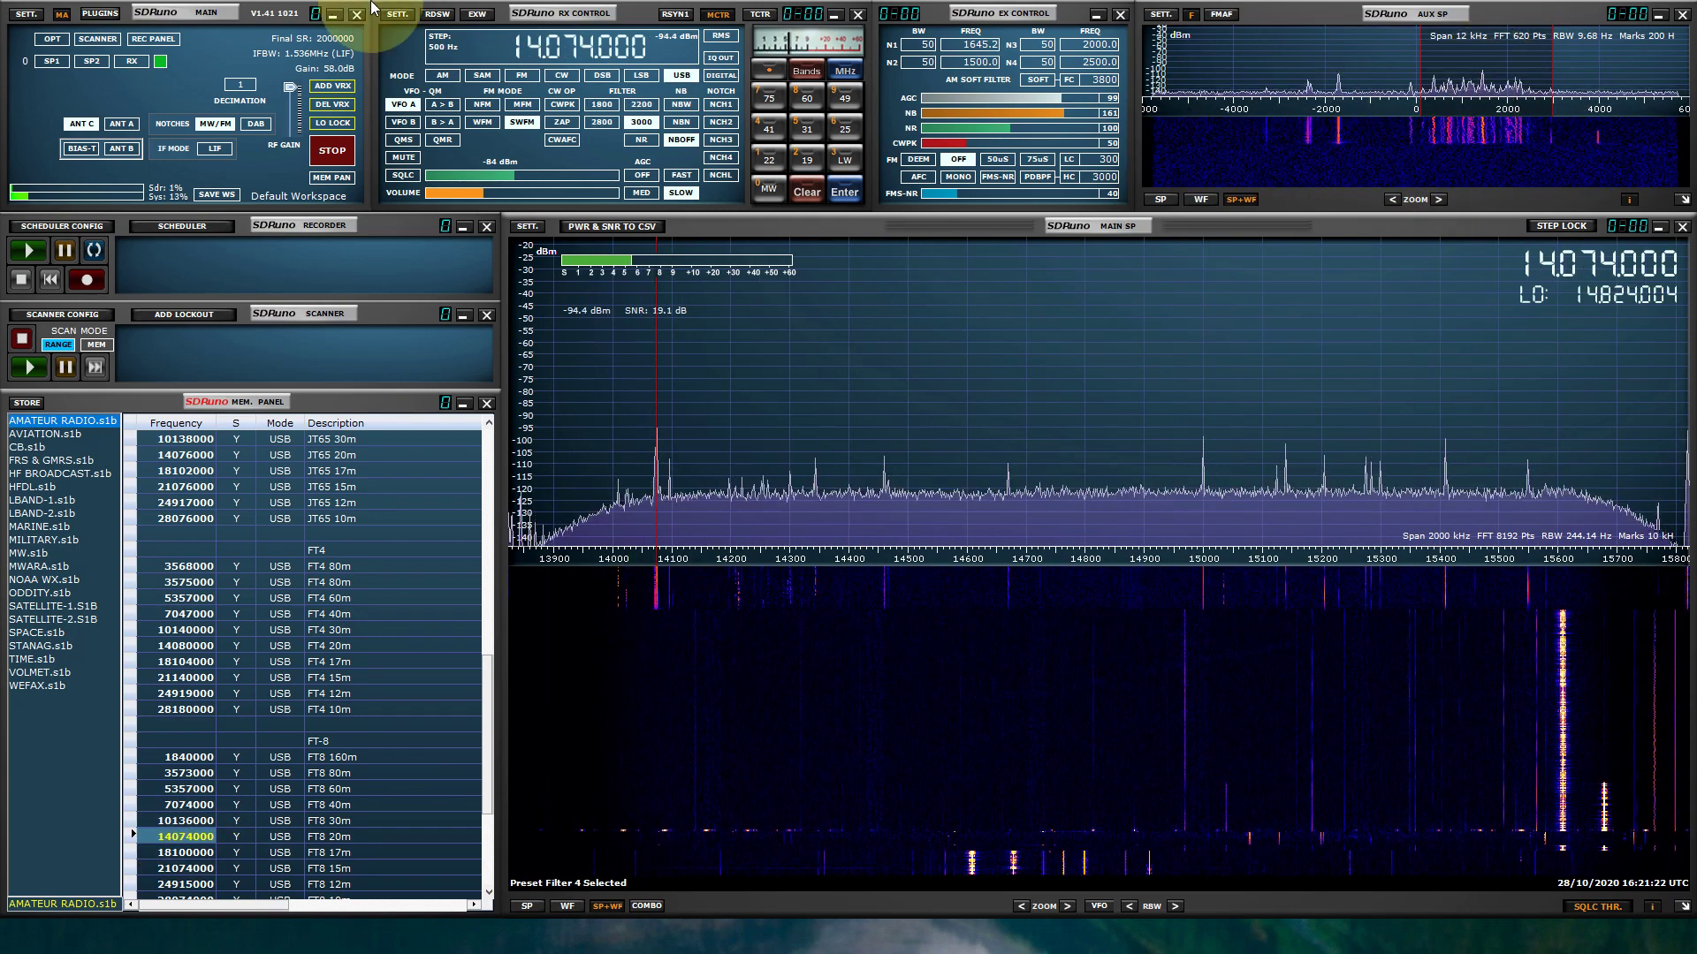
Minimize SDRuno and open the Decoders folder on the desktop
left_click(333, 14)
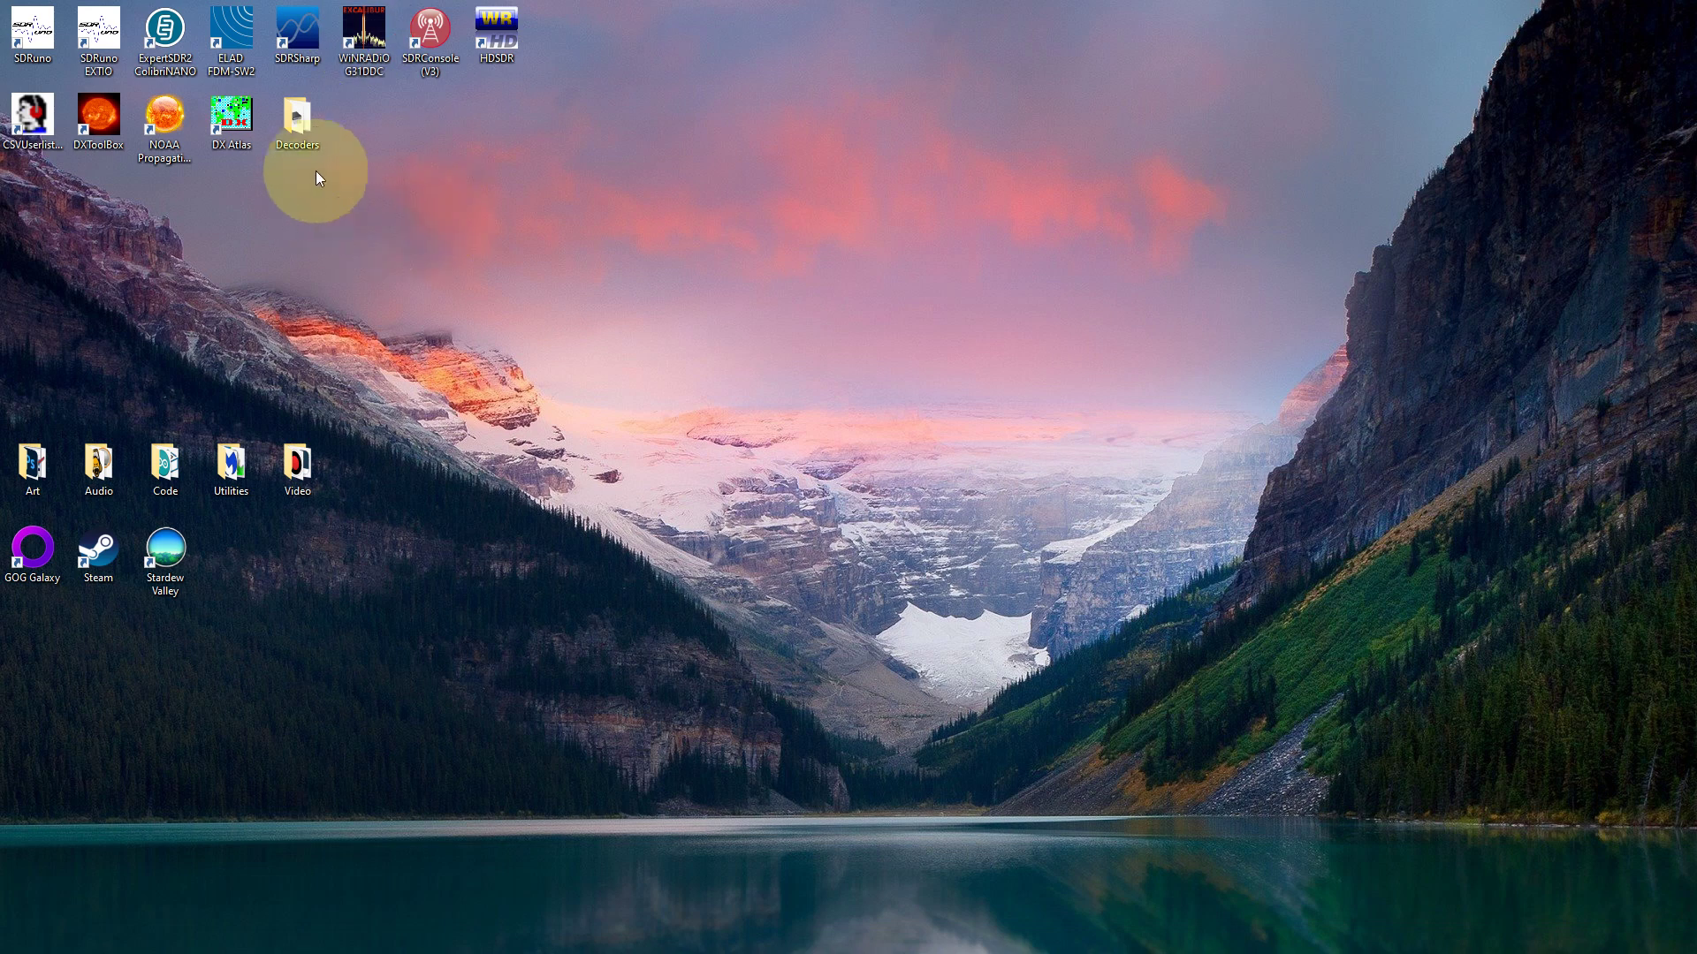
double_click(309, 146)
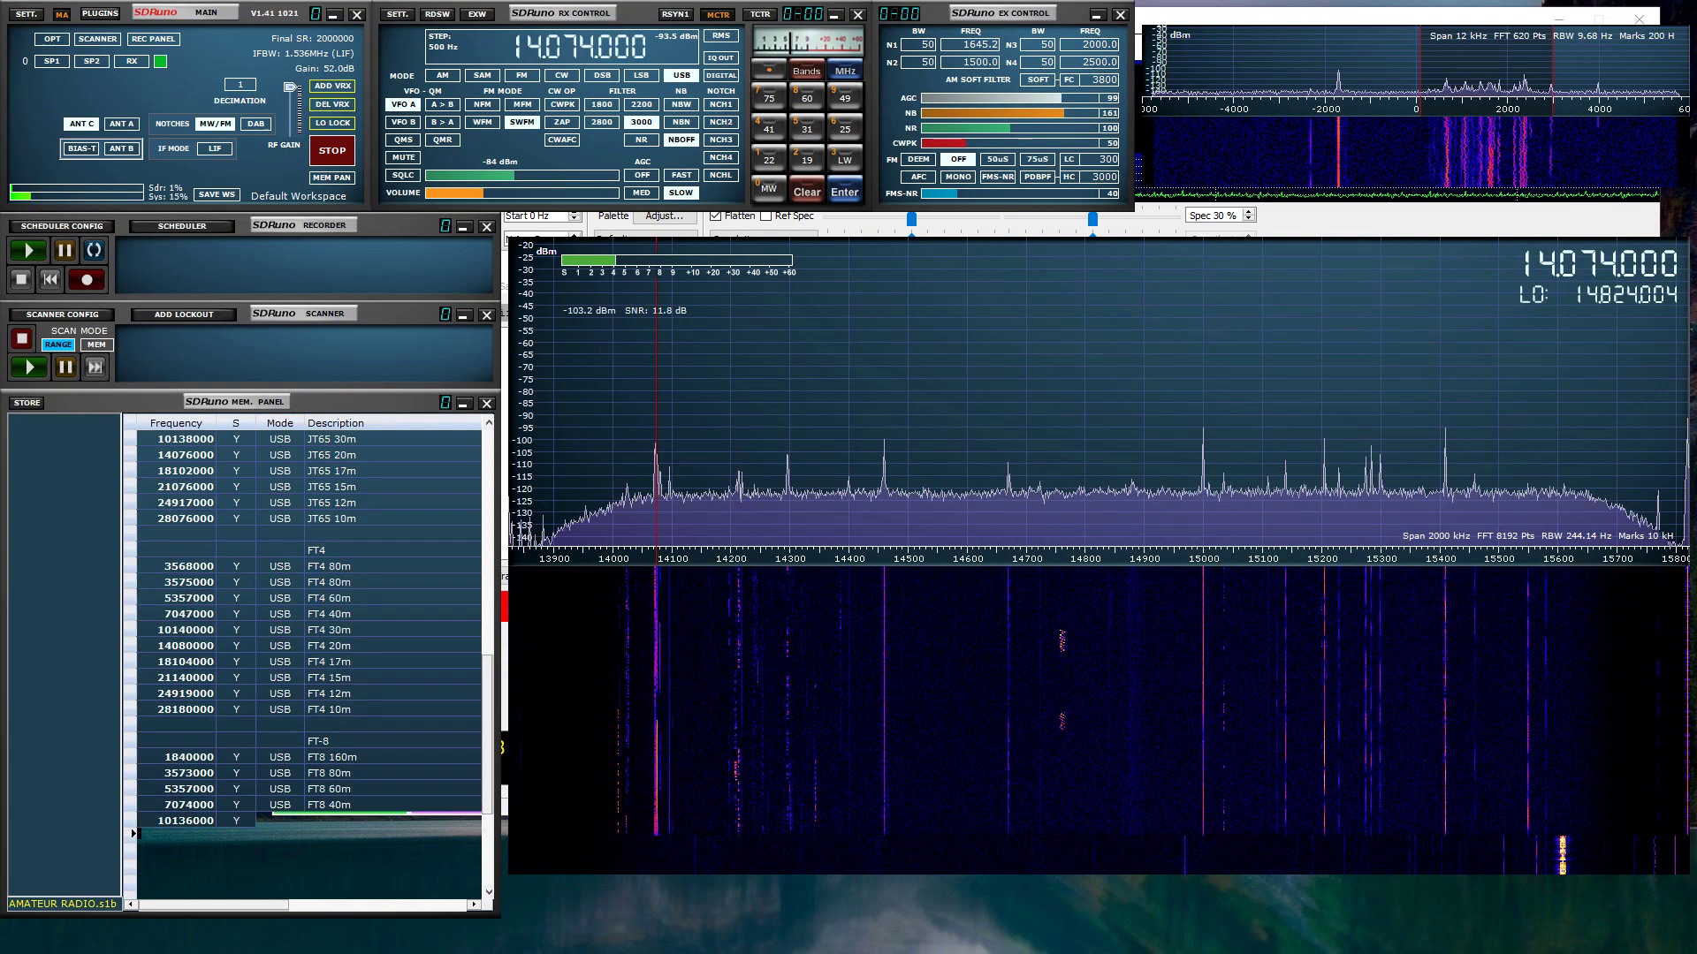
Set WSJT-X's audio input to Hi-Fi Cable Output (VB-Audio Hi-Fi Cable) in Settings
key("alt+Tab")
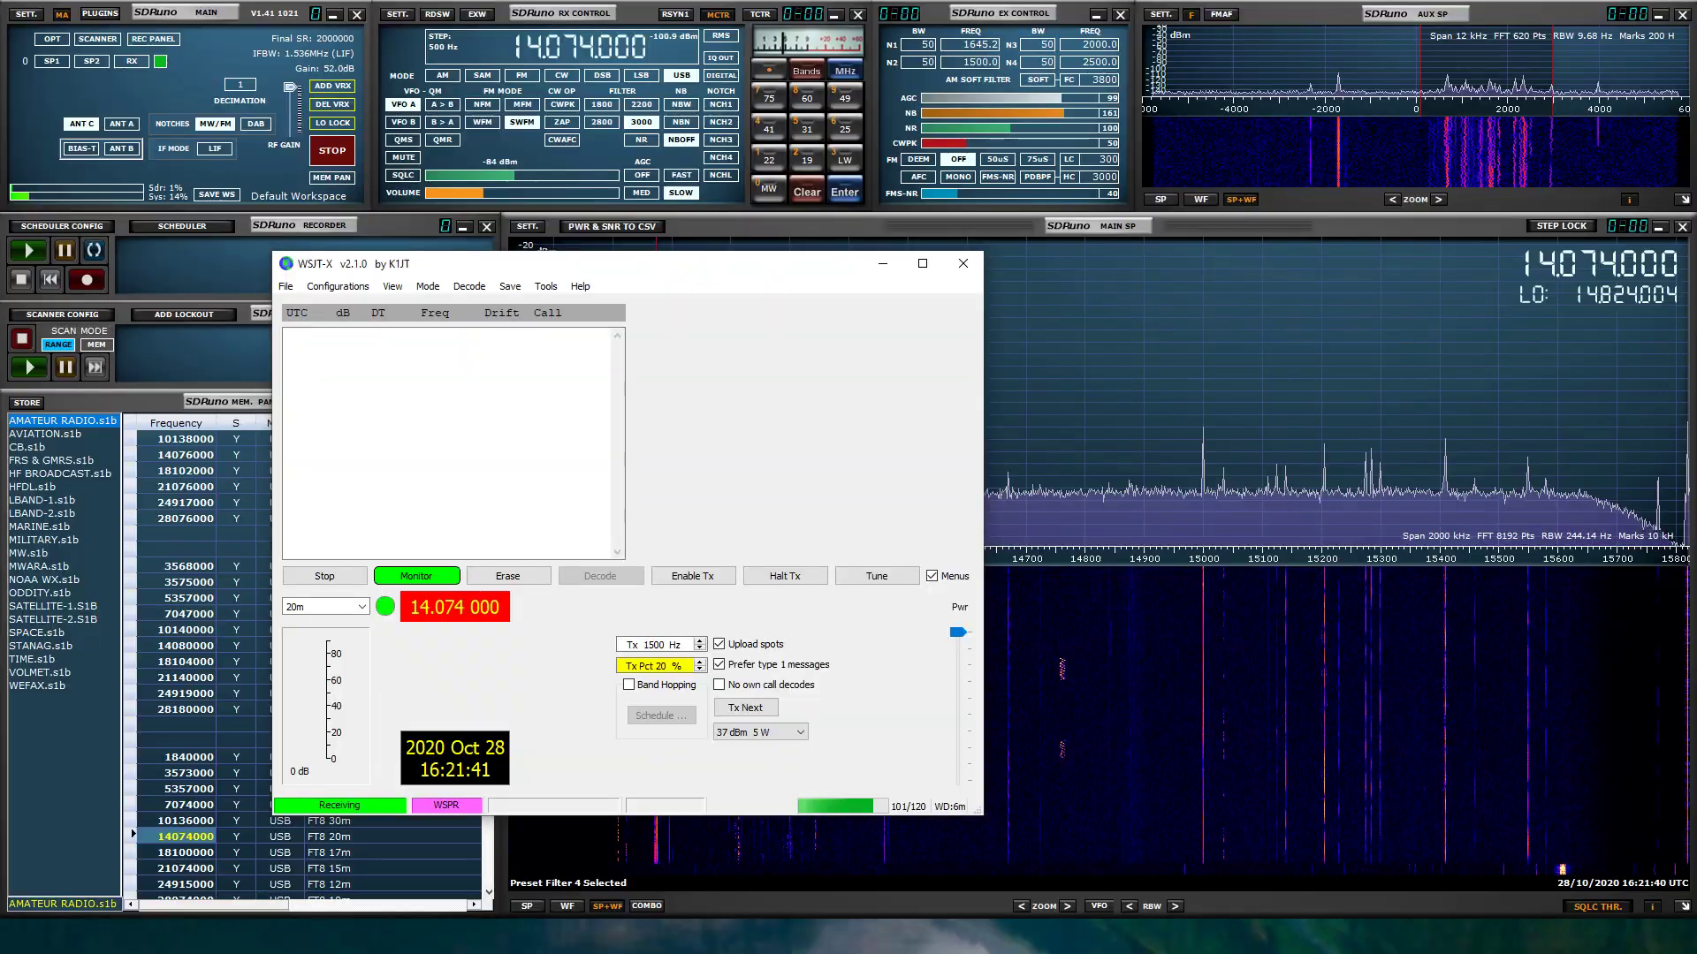
left_click(320, 292)
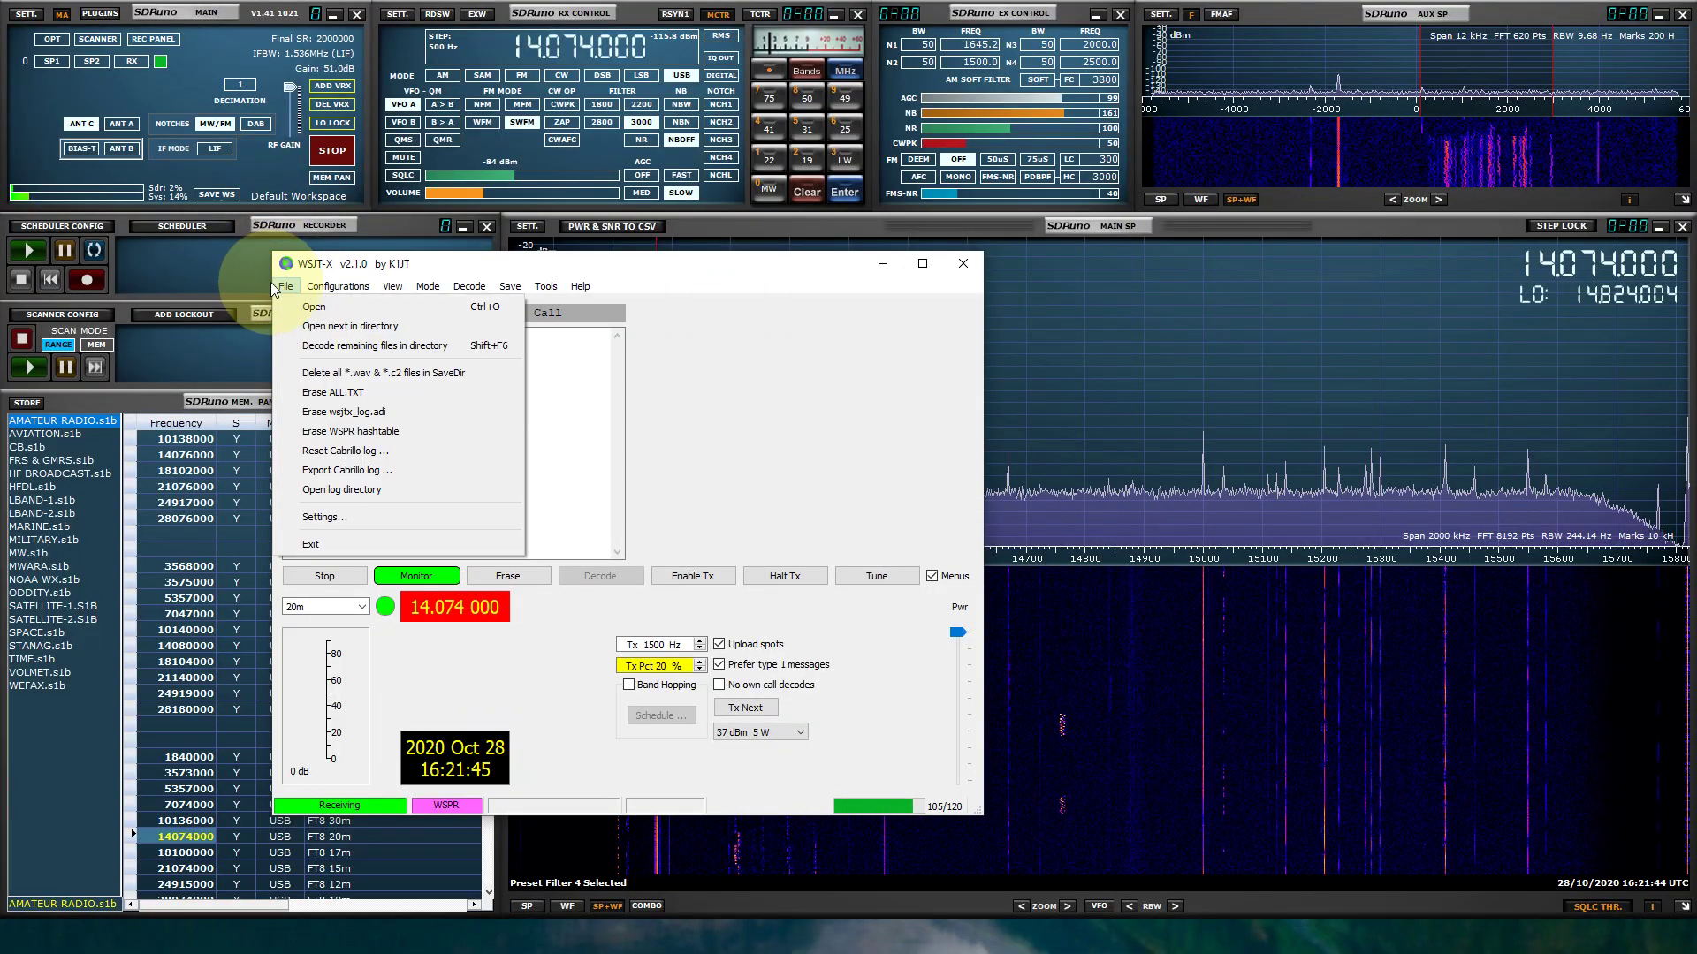
left_click(336, 518)
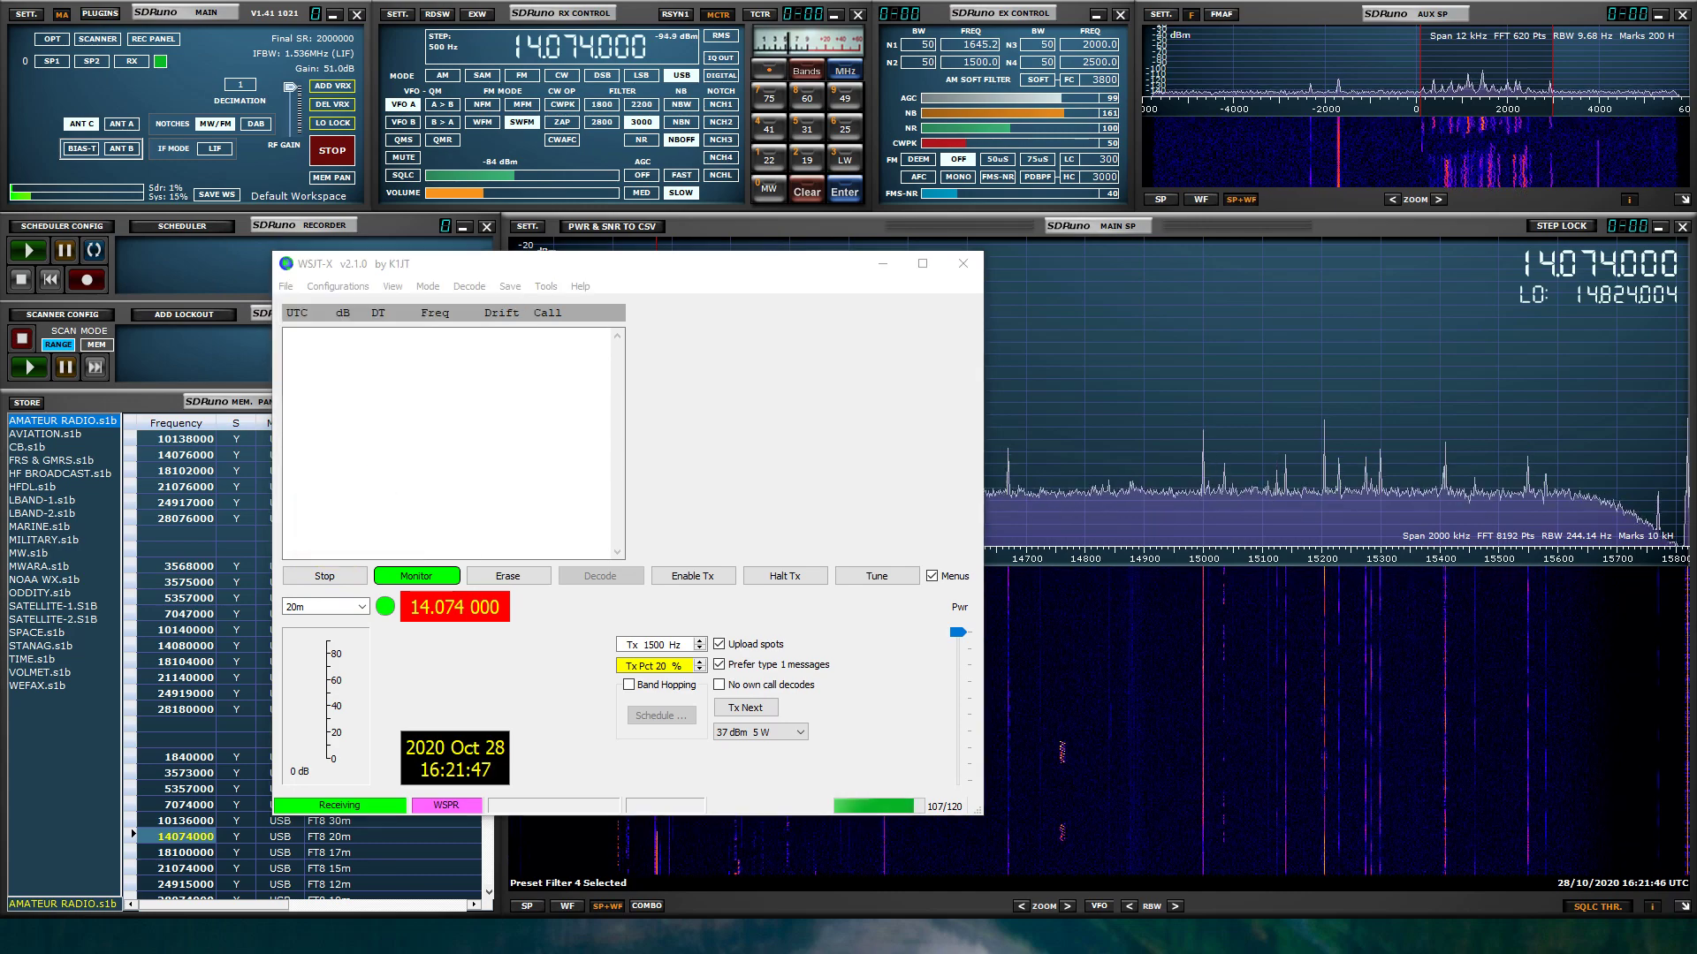
left_click_drag(398, 227, 658, 253)
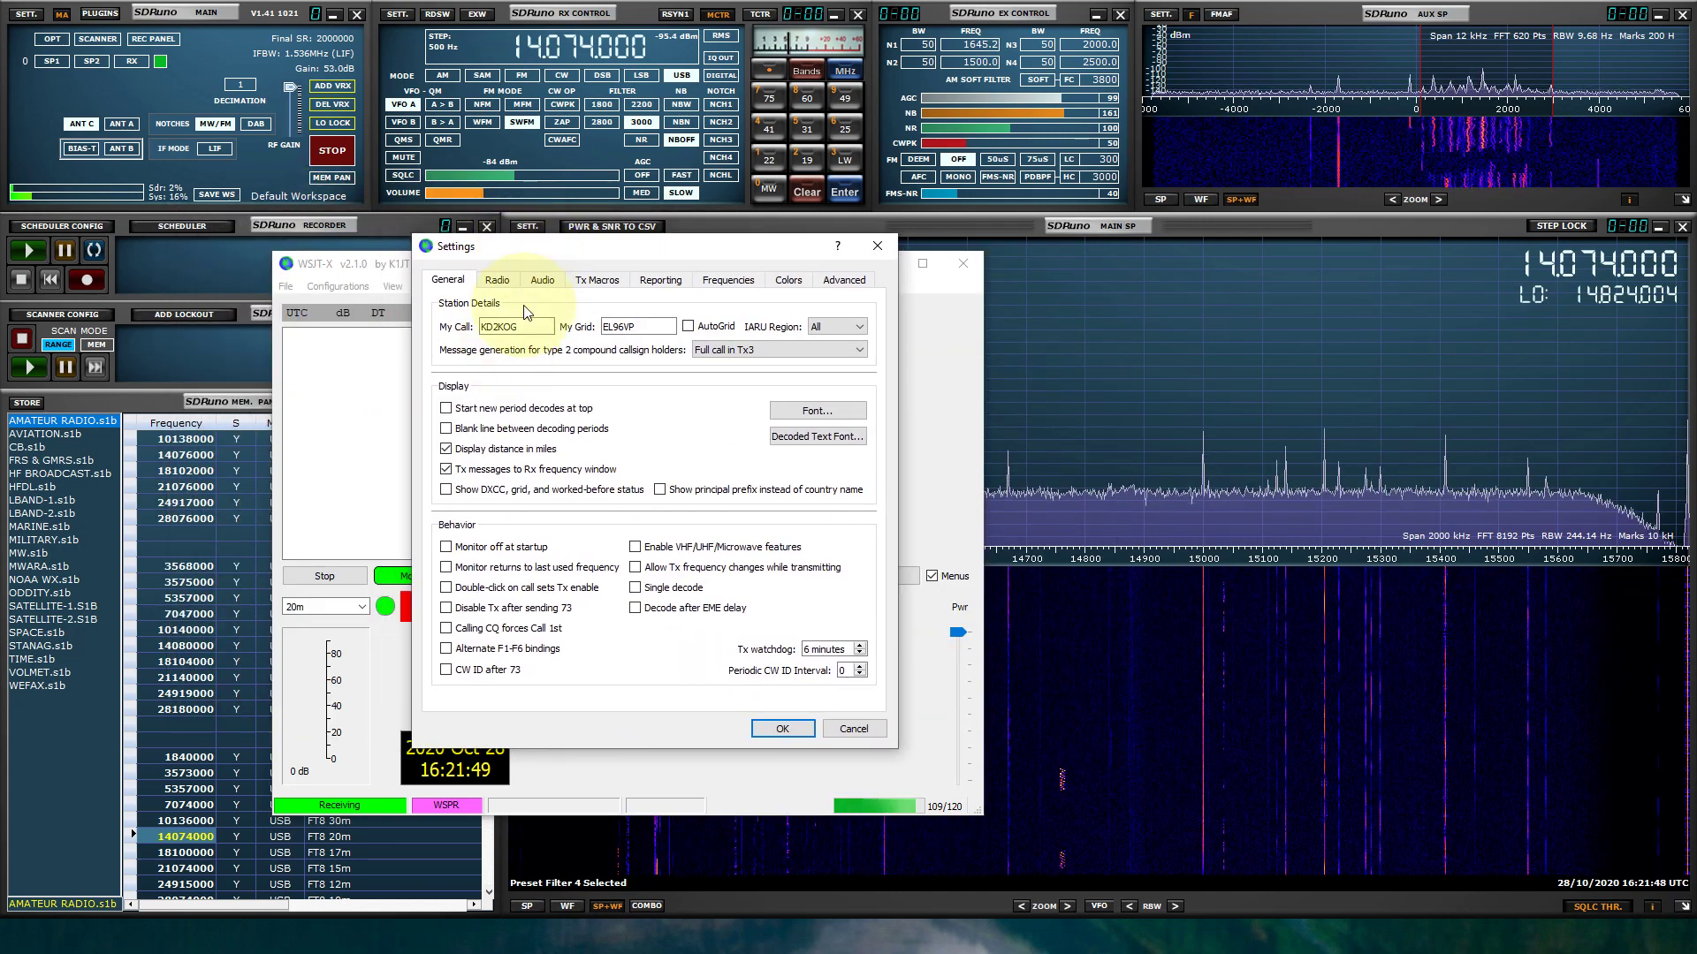
left_click(542, 281)
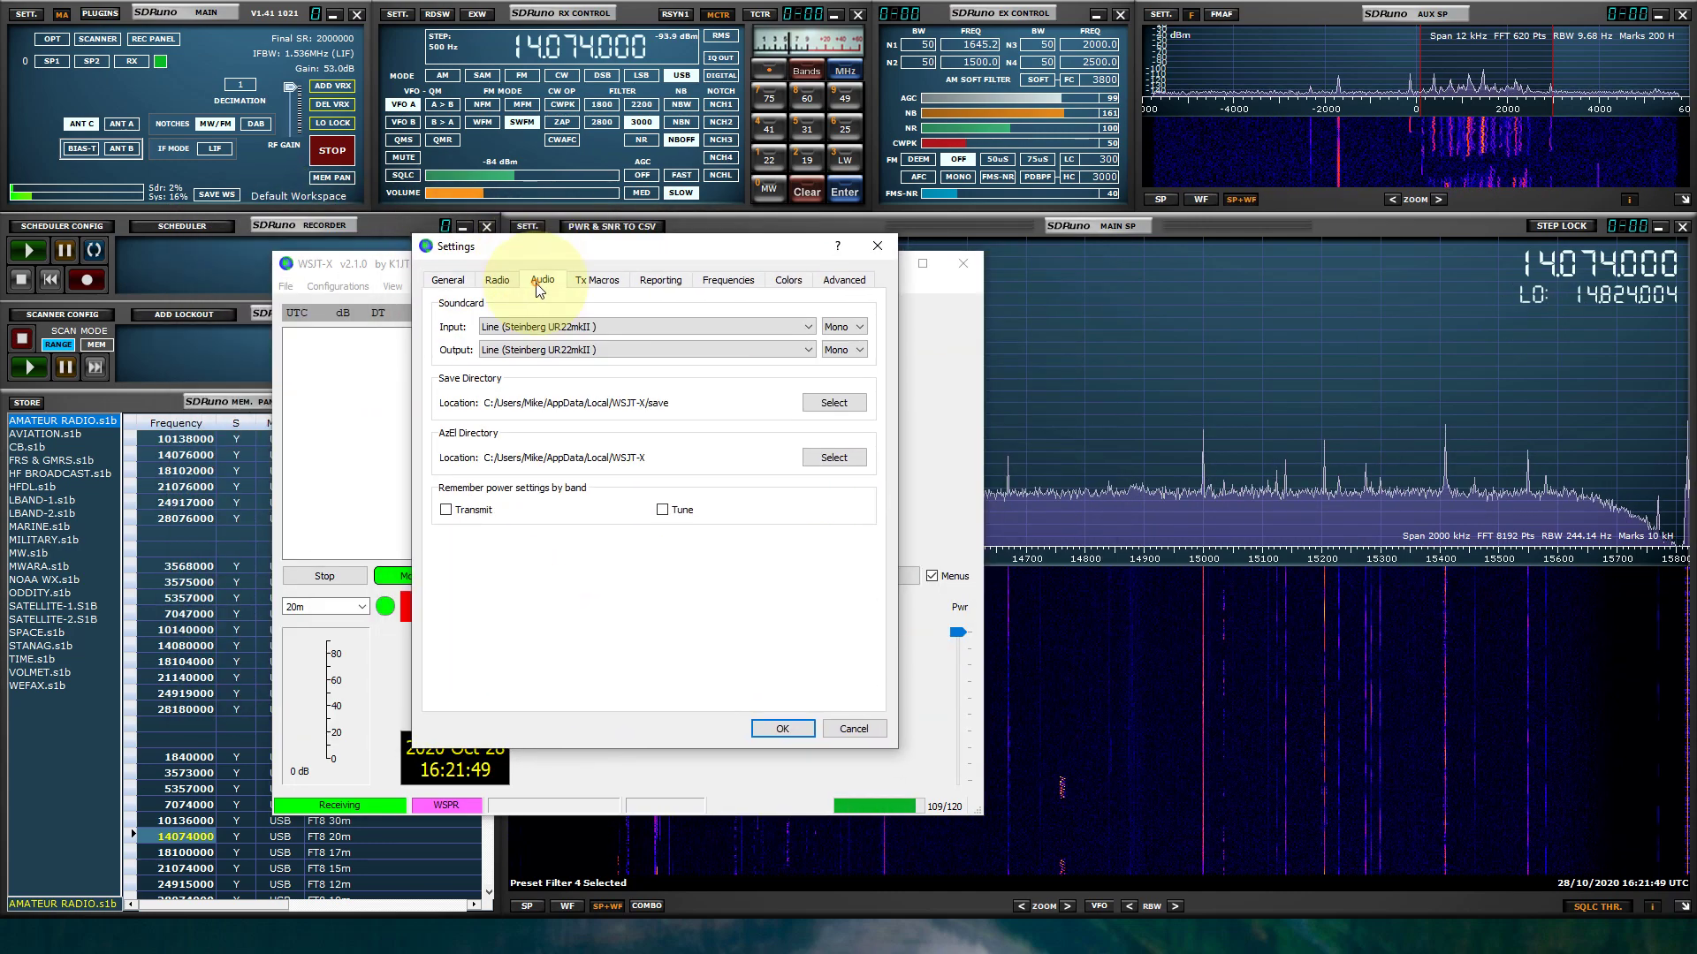
left_click(522, 327)
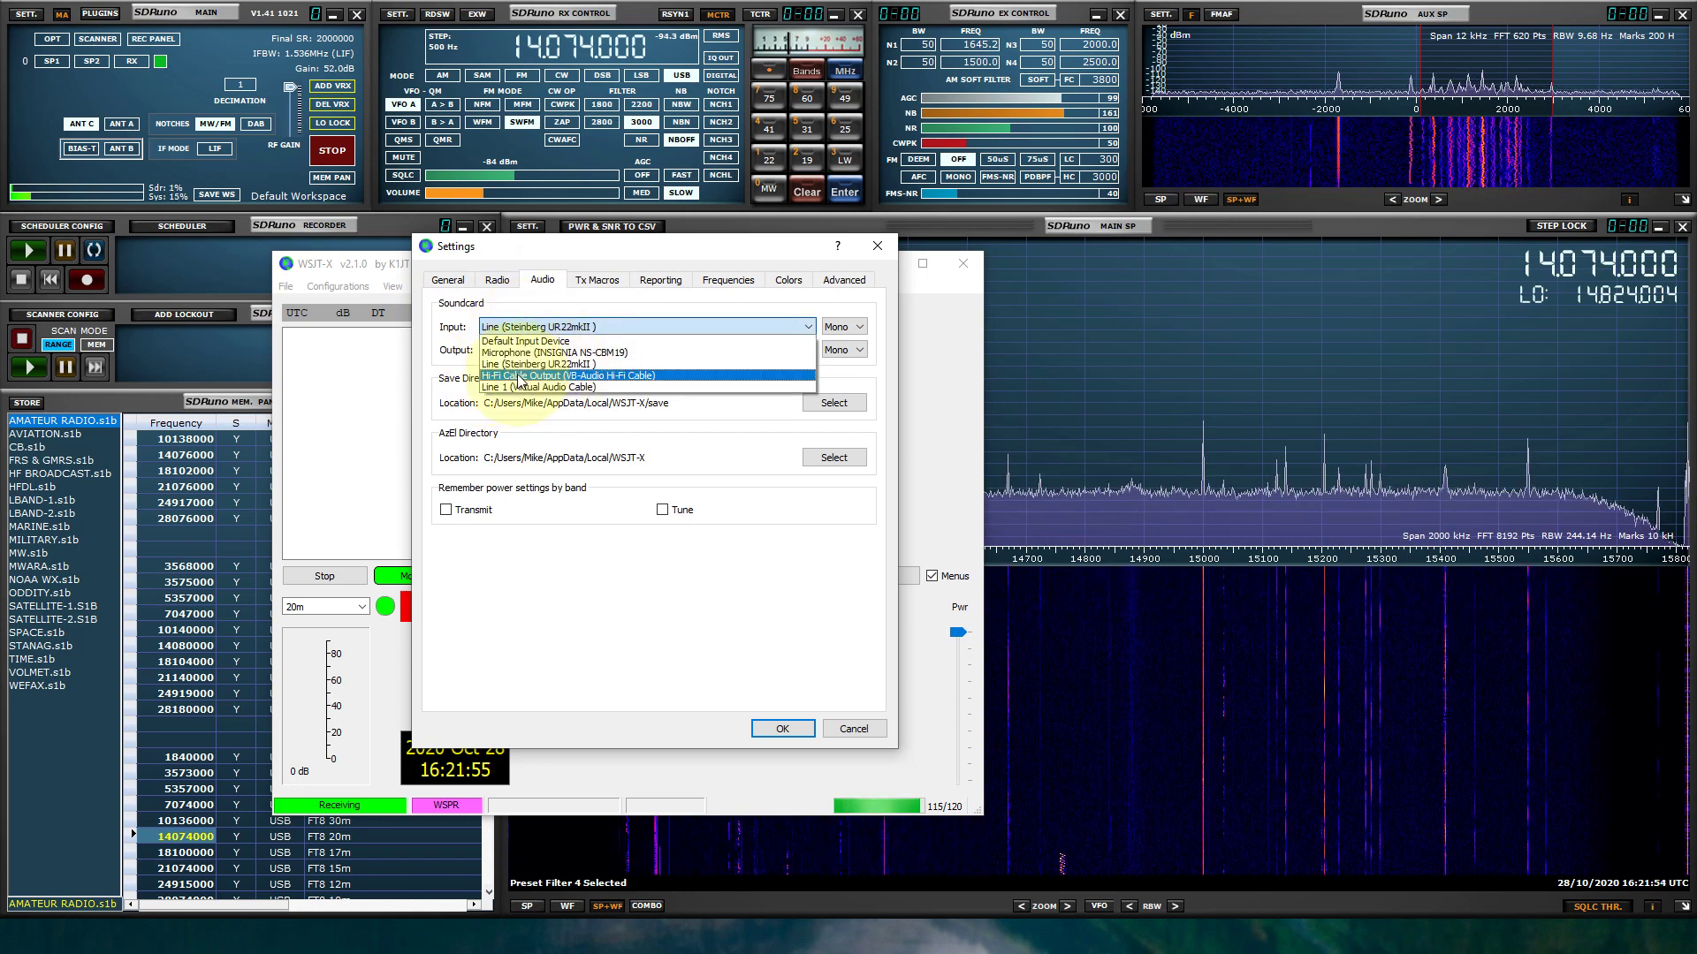
left_click(518, 379)
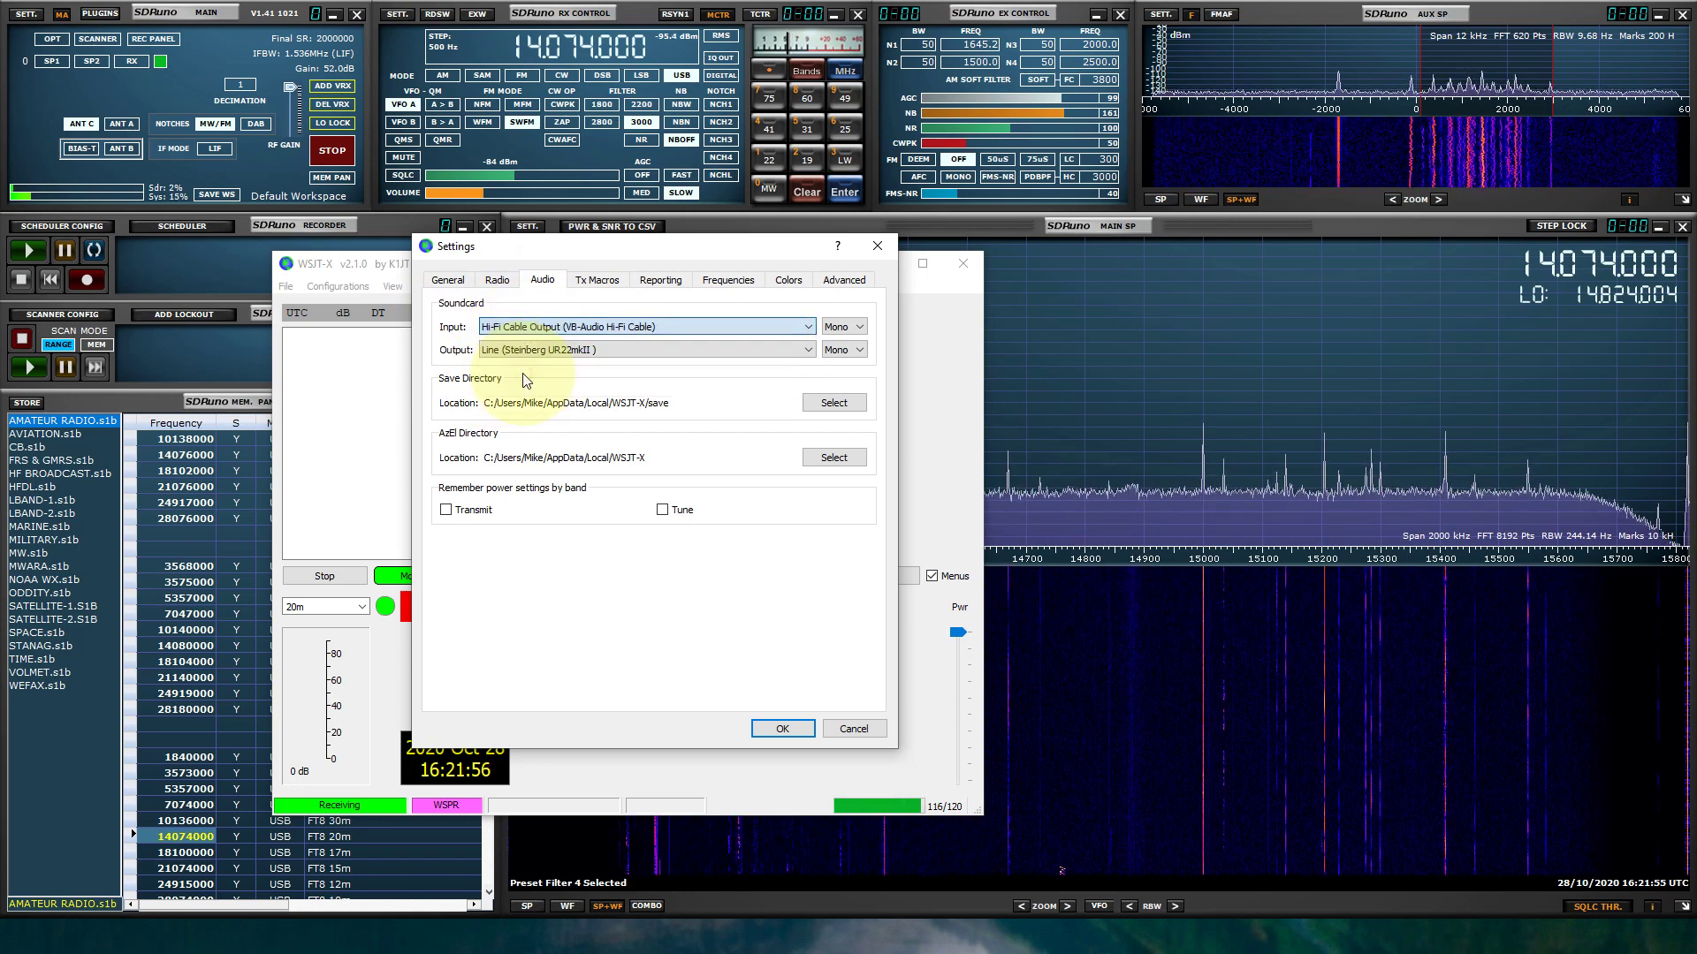
left_click(781, 728)
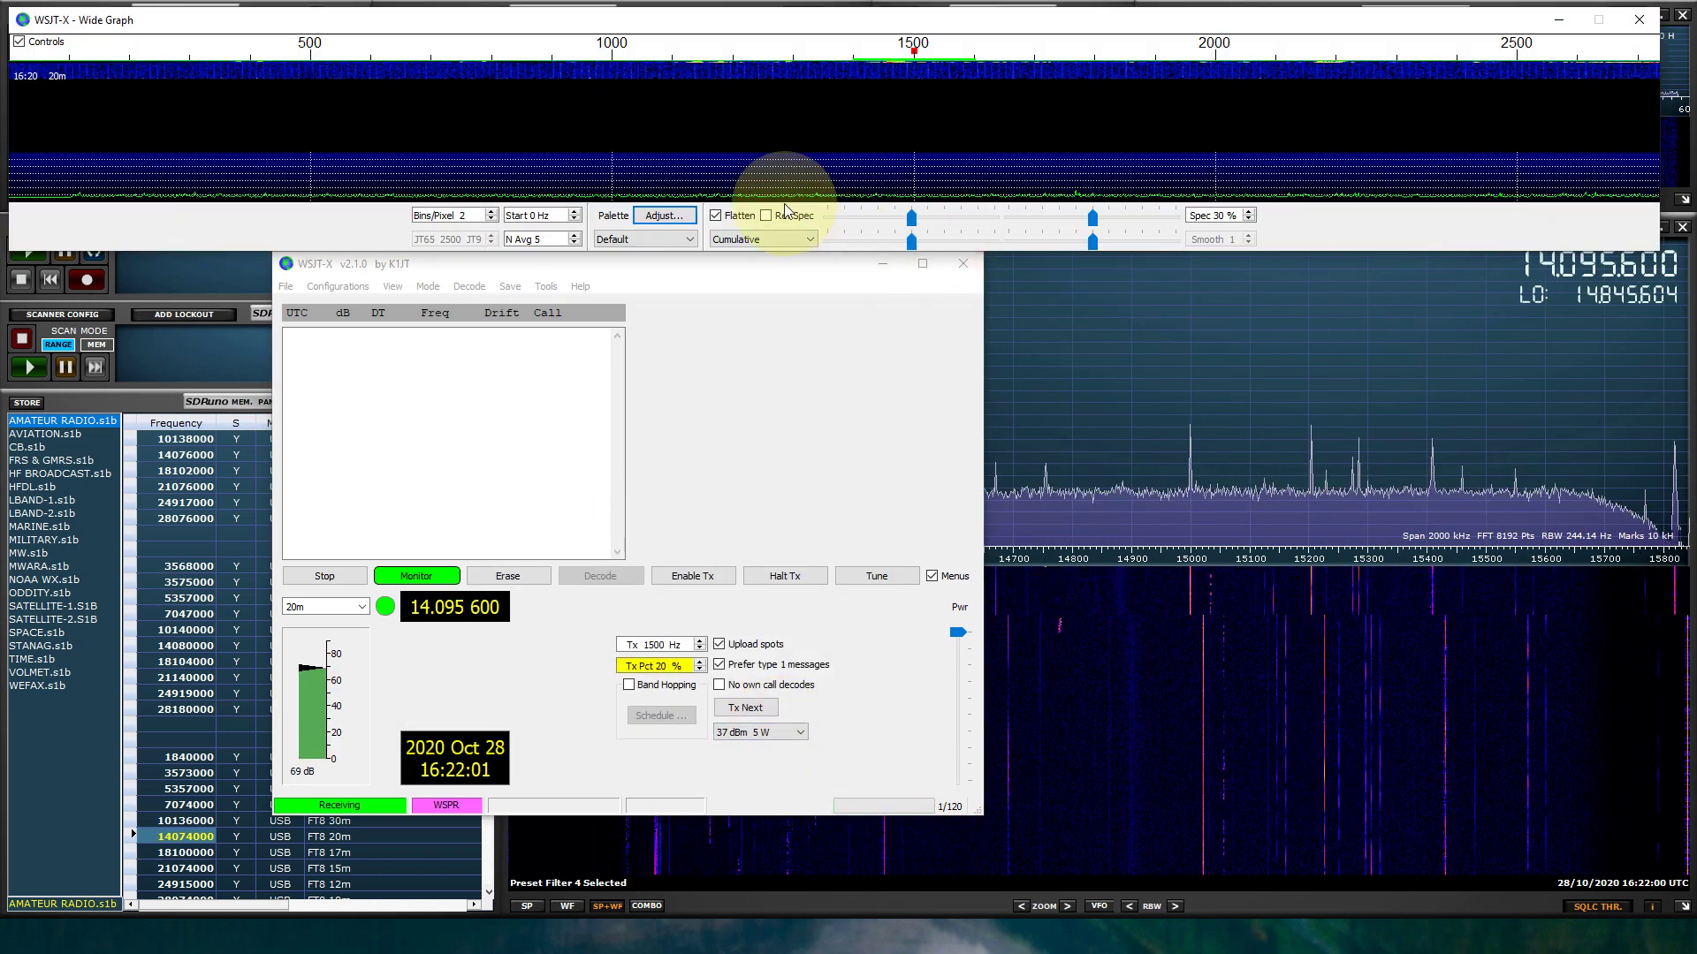
left_click_drag(610, 27, 614, 25)
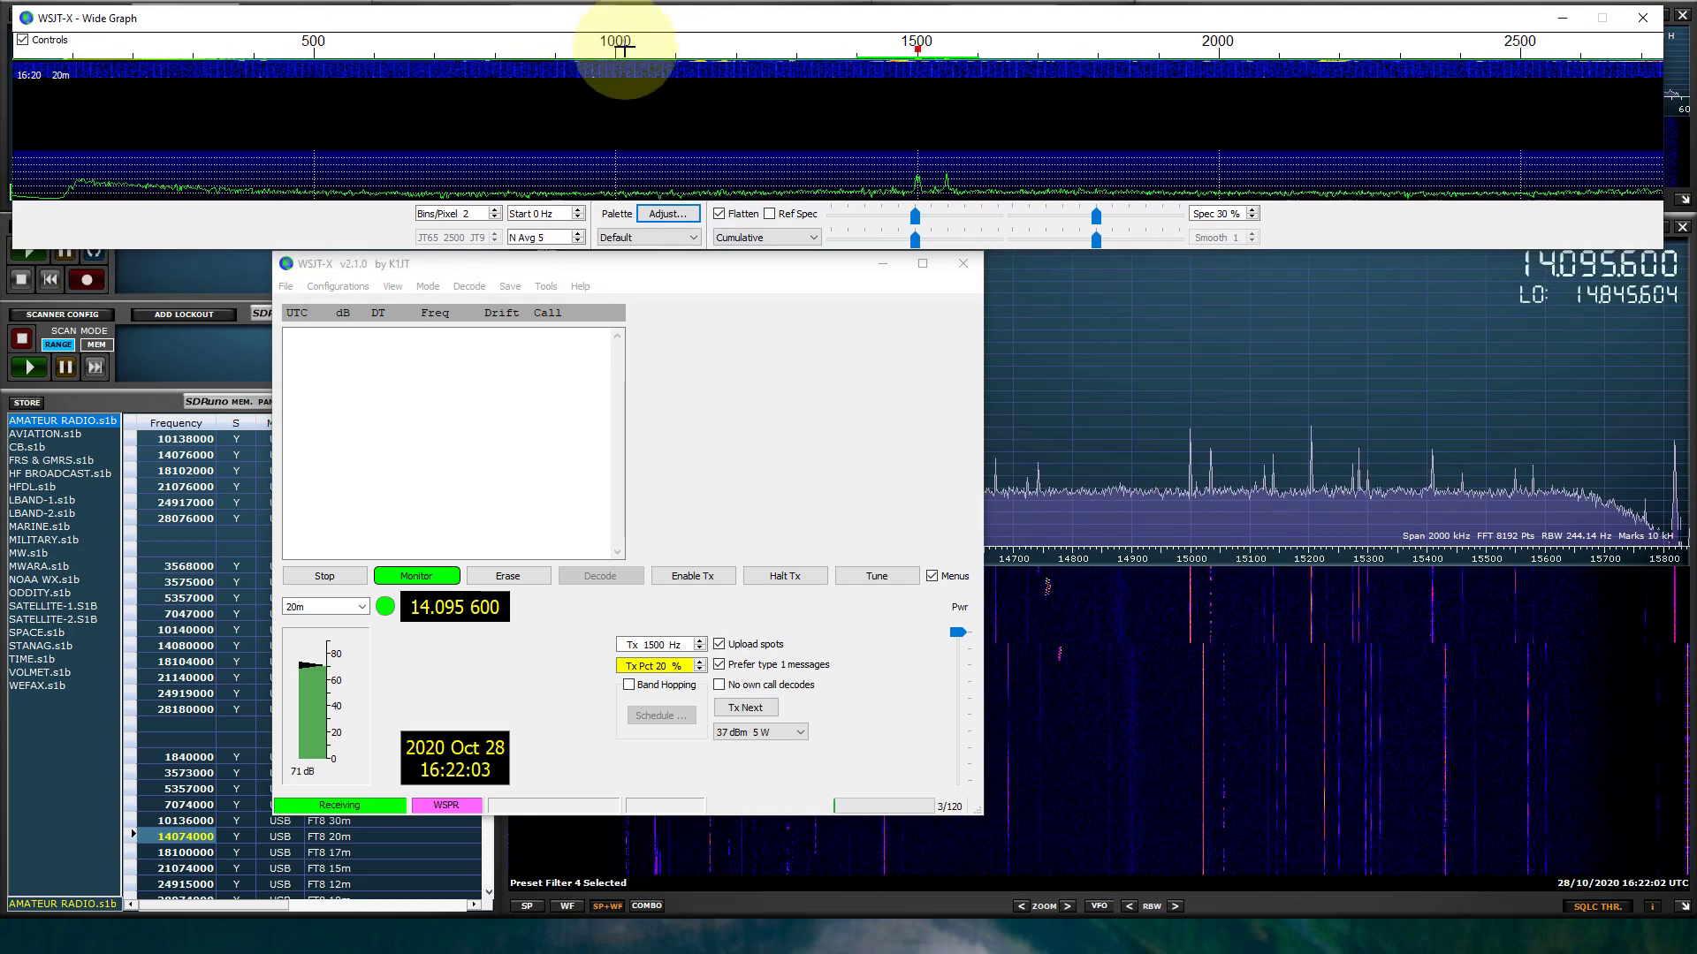
left_click_drag(643, 271, 823, 293)
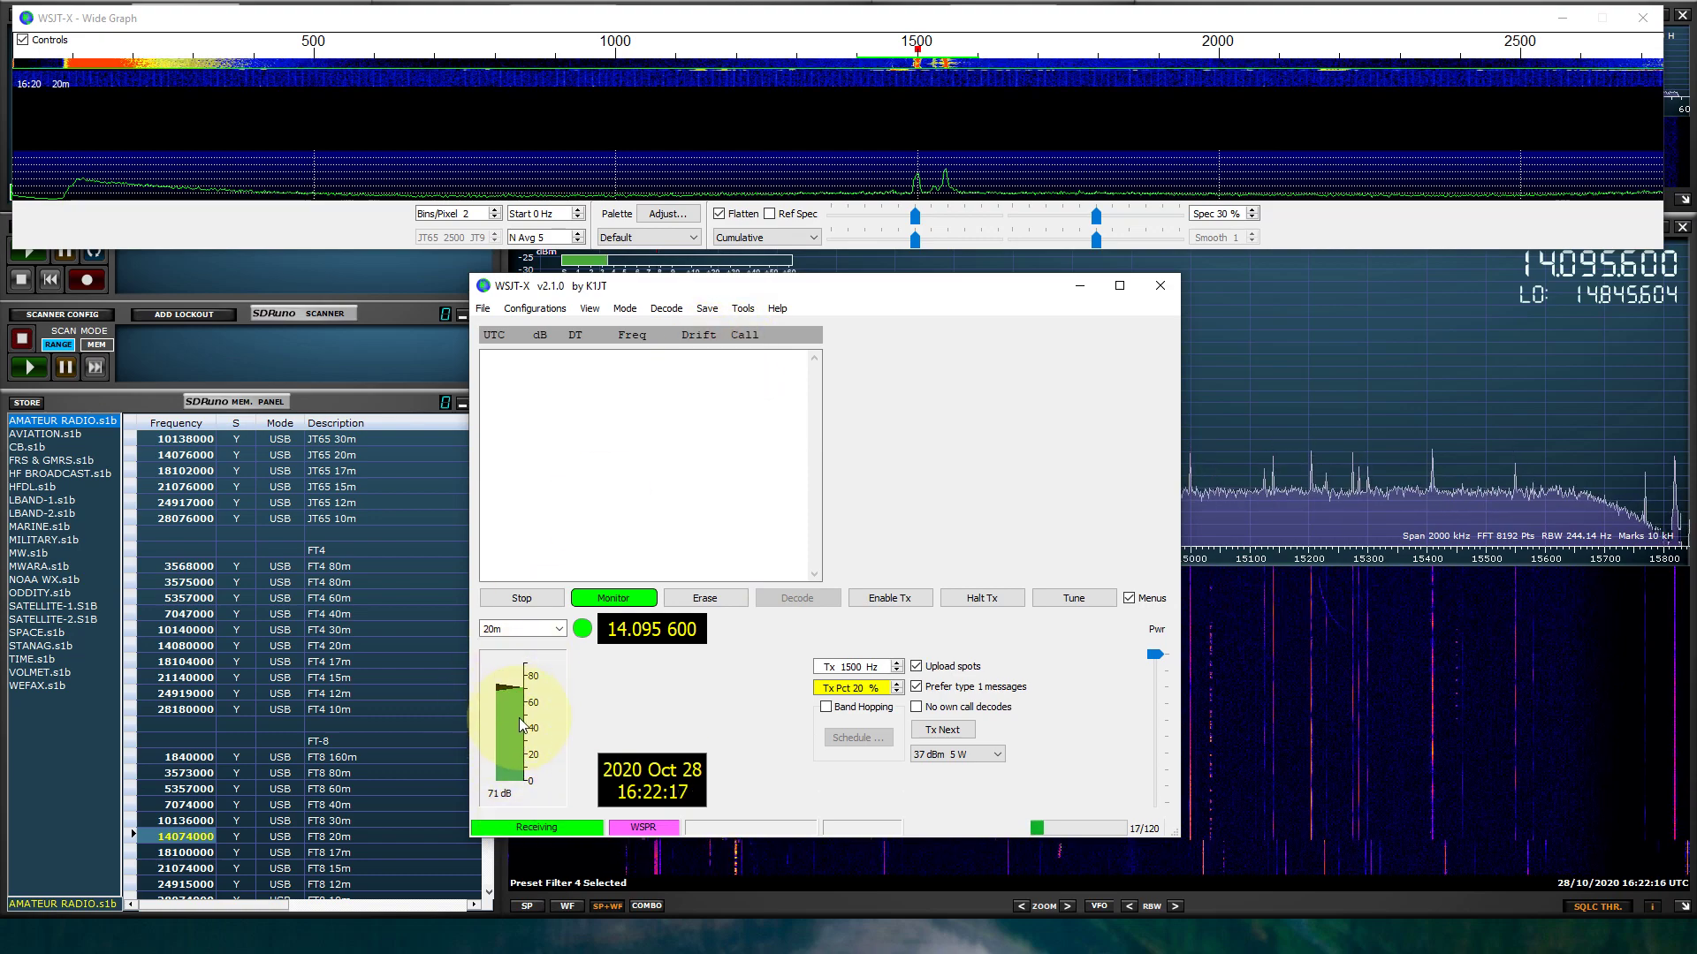
mouse_move(521, 704)
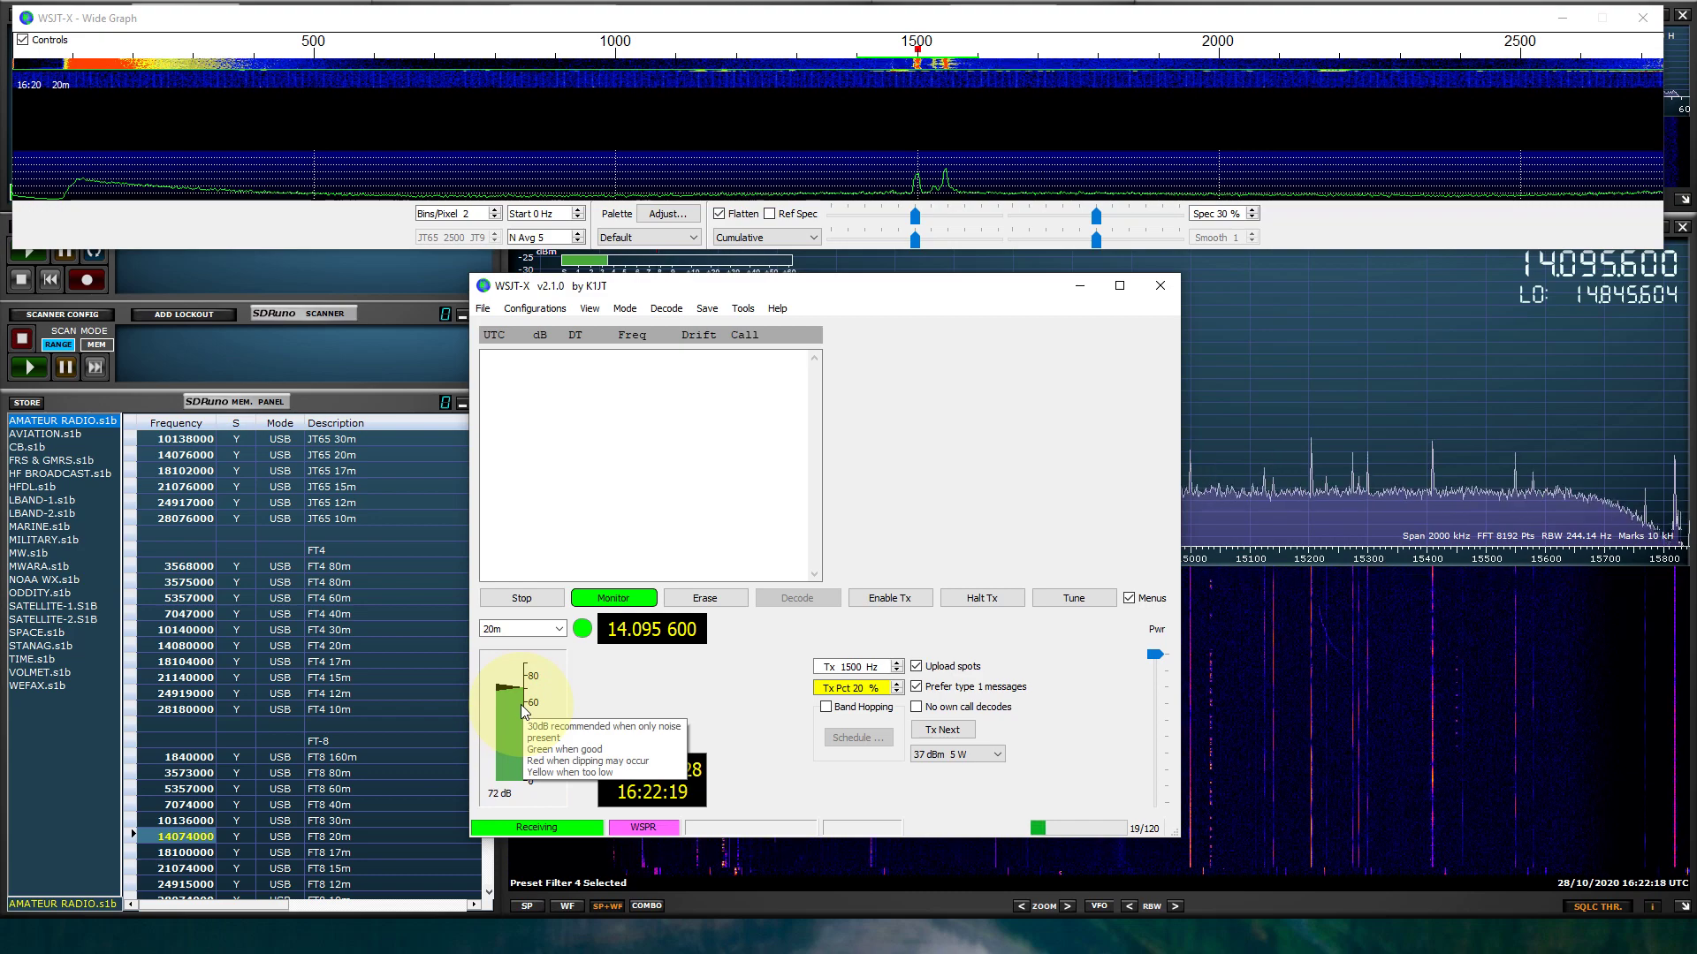
left_click(622, 309)
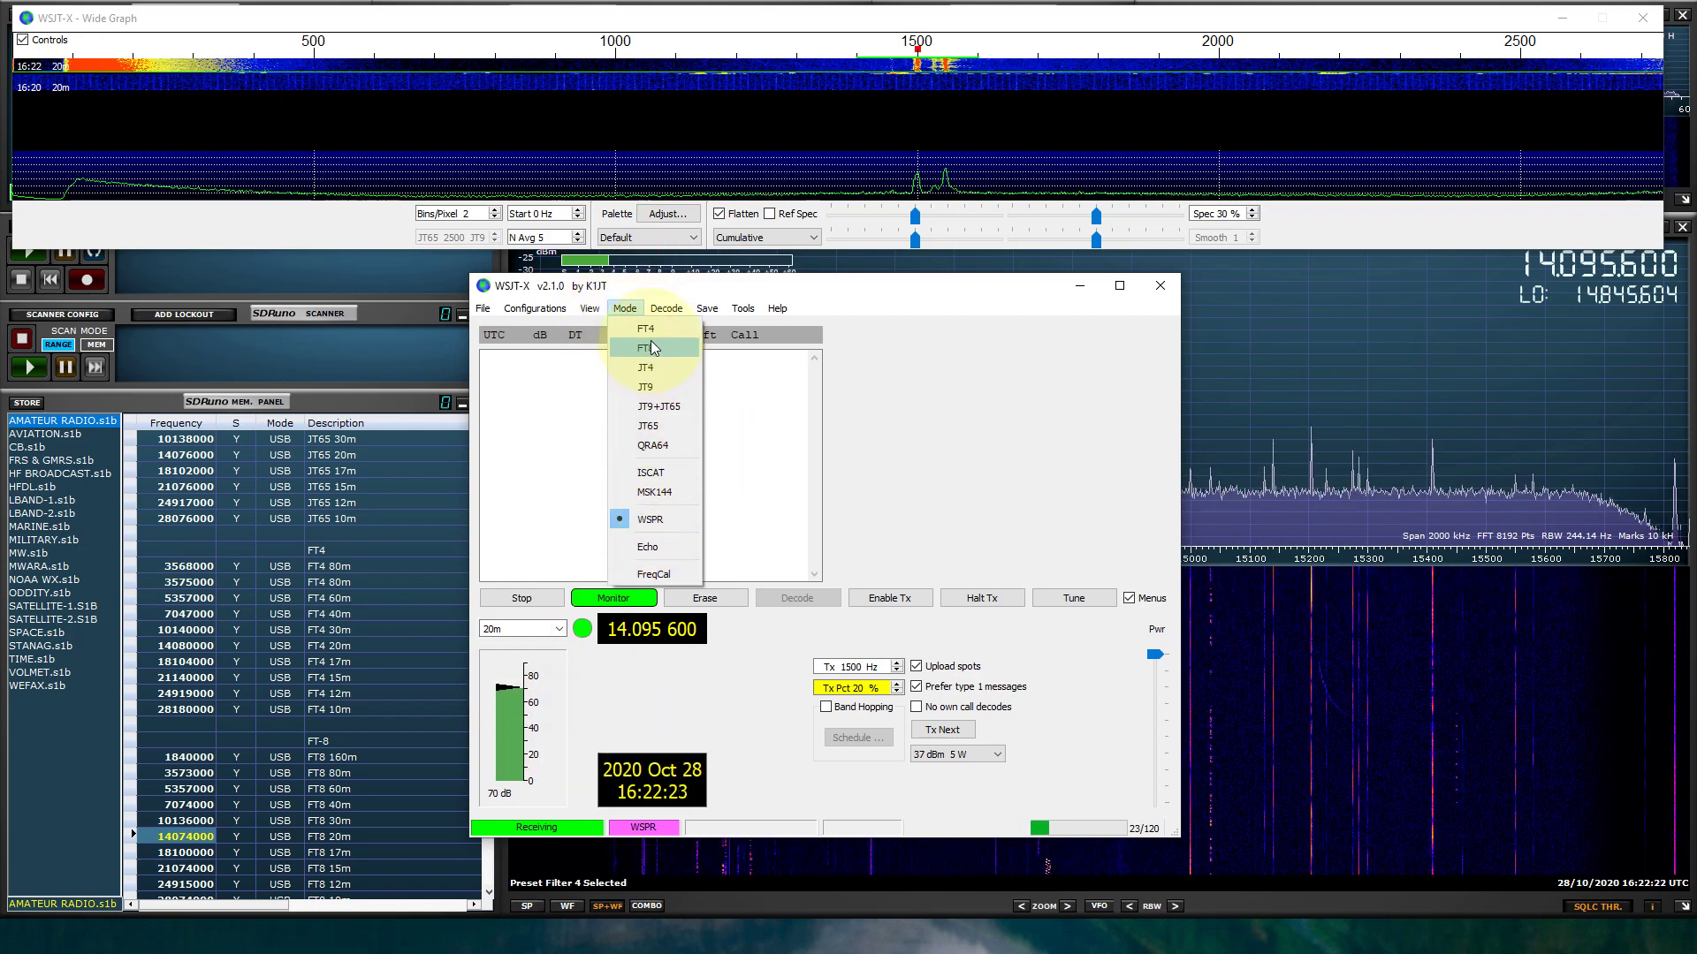
Switch WSJT-X to FT8 mode, move its window right, then close WSJT-X
left_click(650, 347)
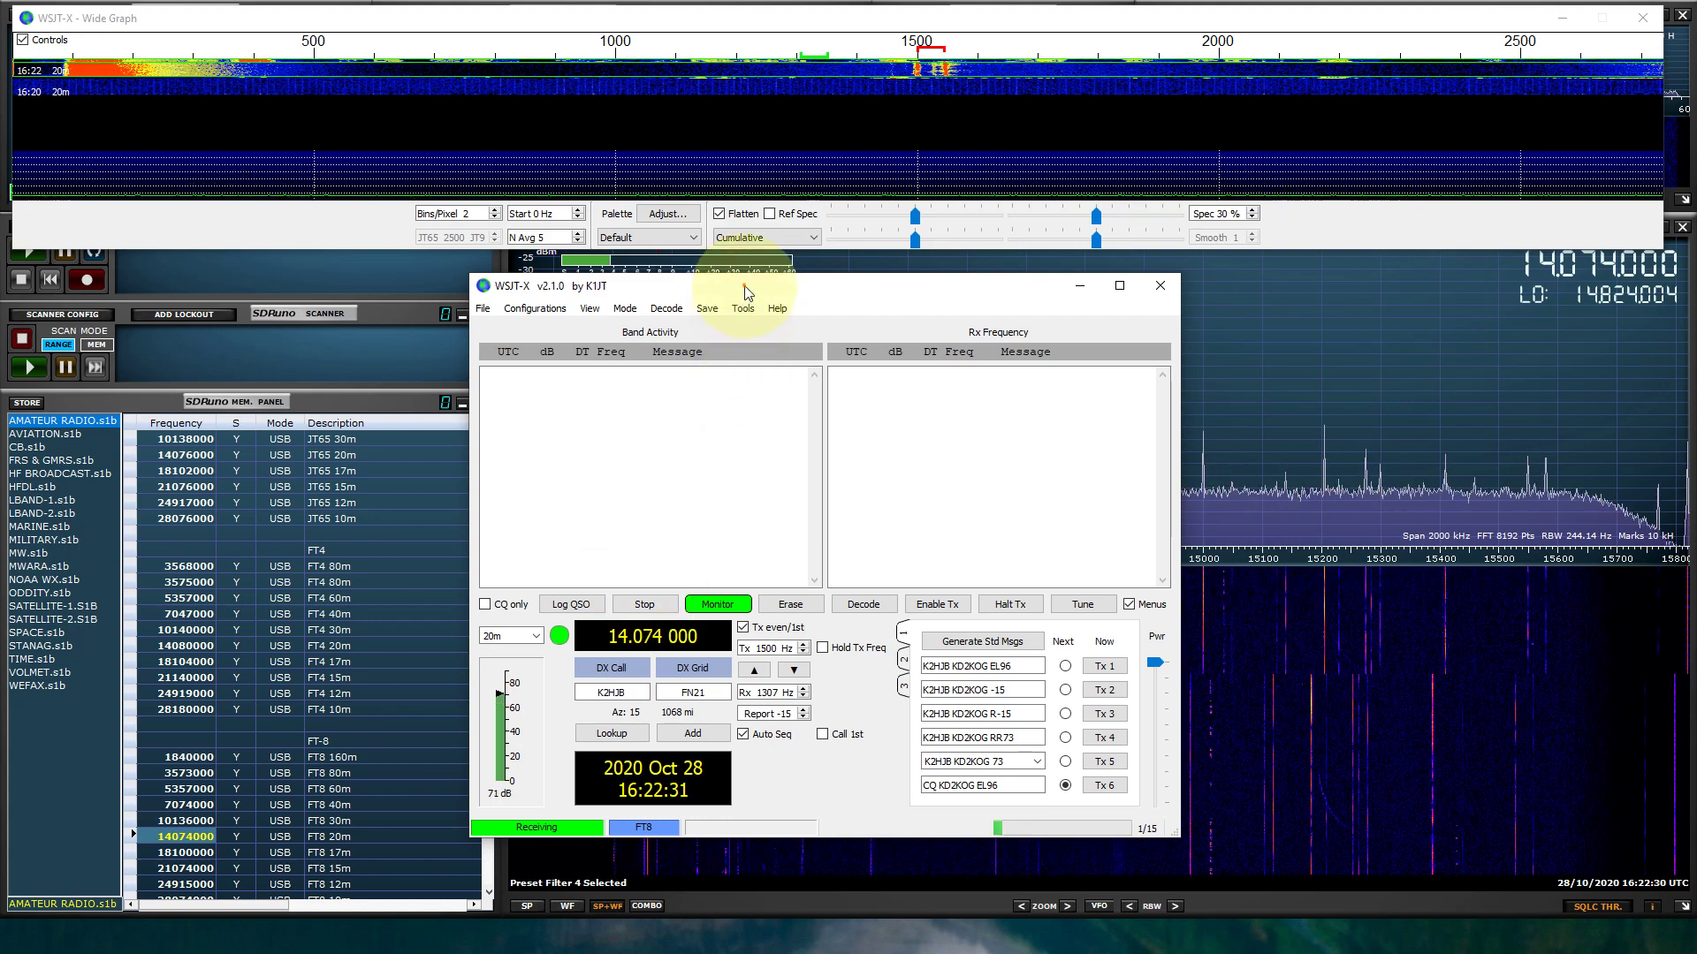
left_click_drag(744, 291, 1041, 305)
left_click(1068, 907)
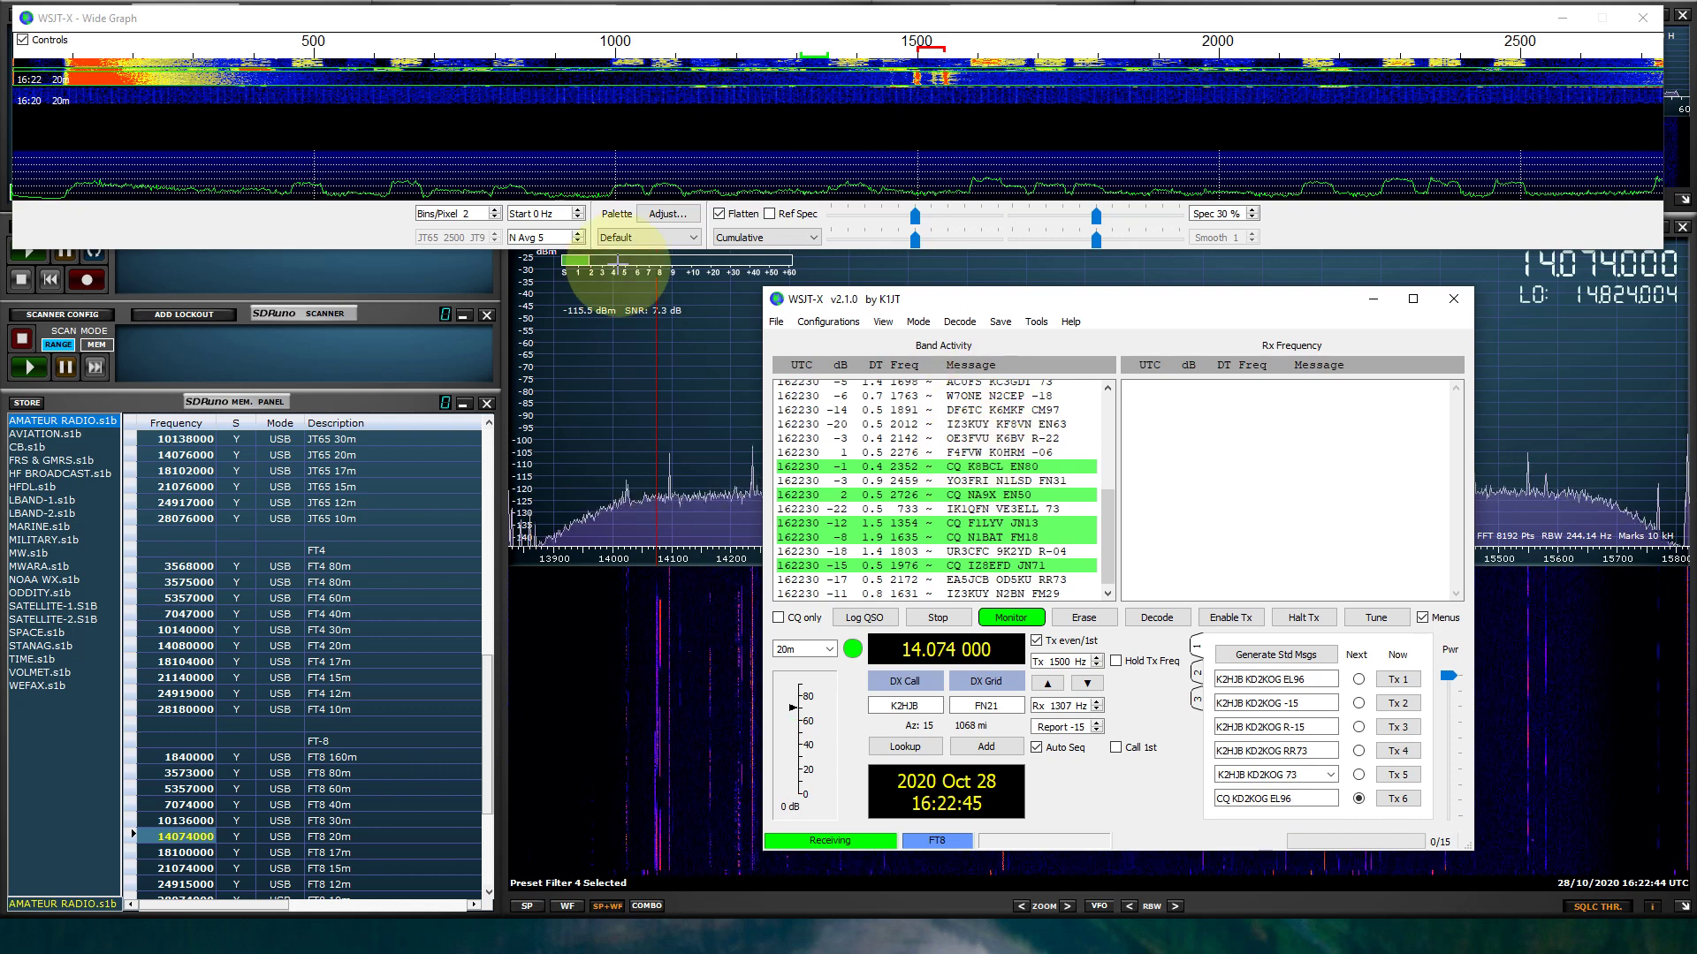
left_click(1453, 299)
Stop SDRuno, switch its output device to Line 1 (Virtual Audio Cable), and restart it
left_click(326, 148)
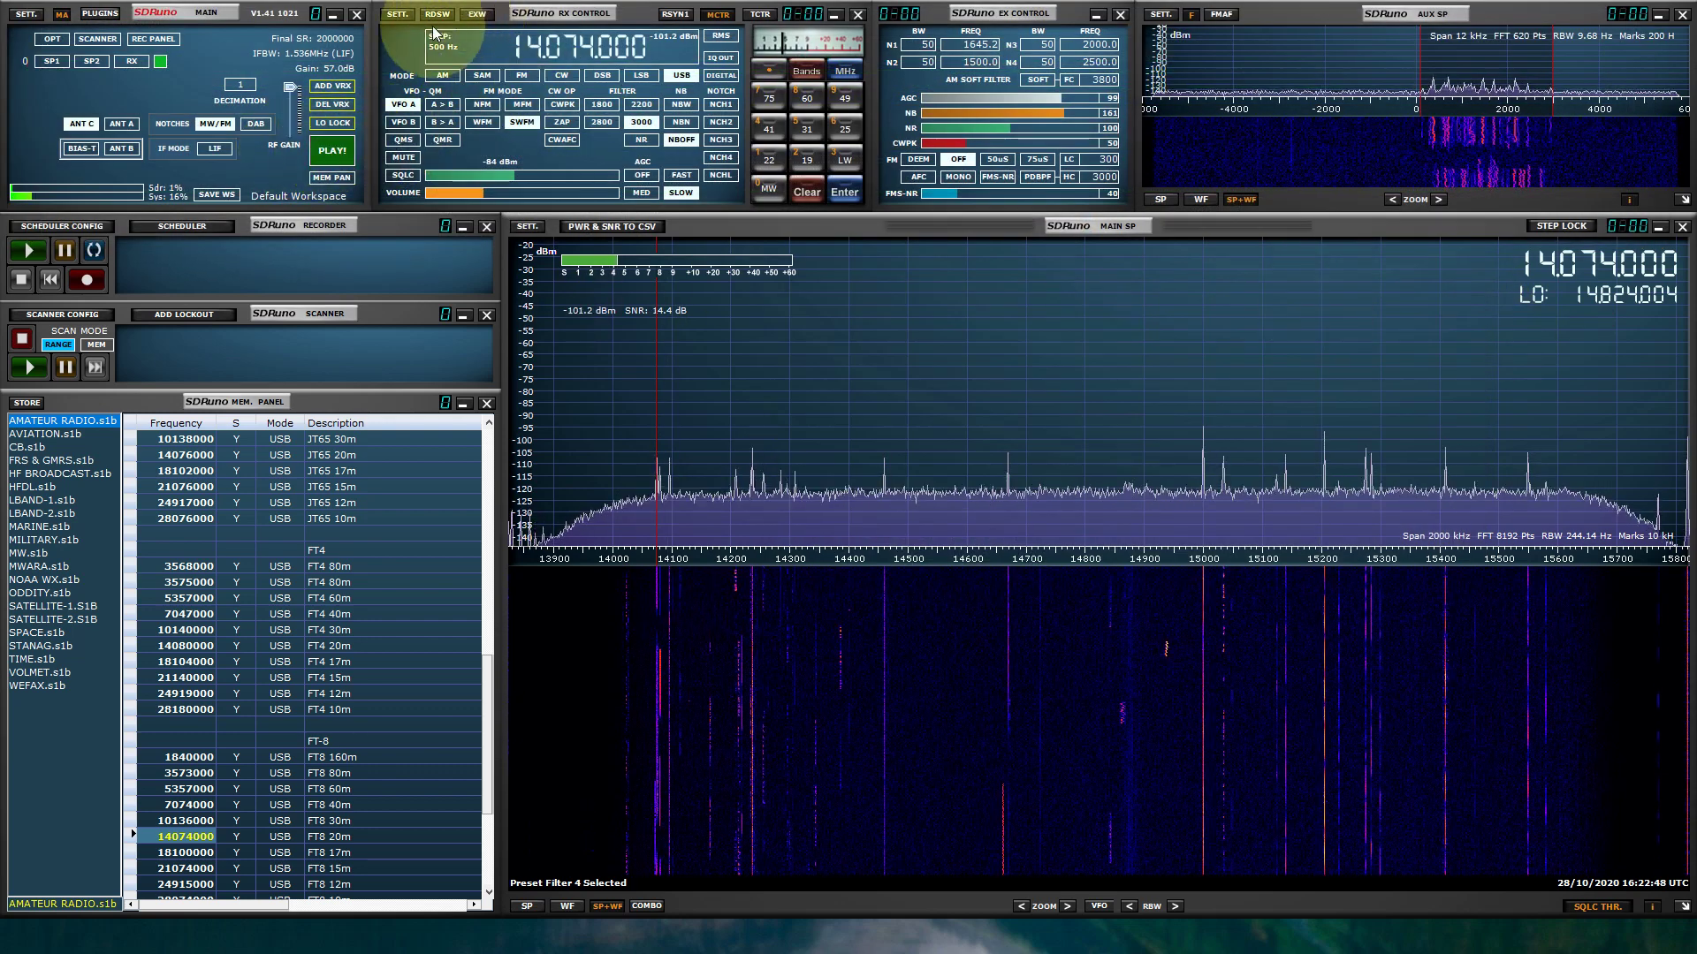
left_click(397, 14)
left_click(814, 370)
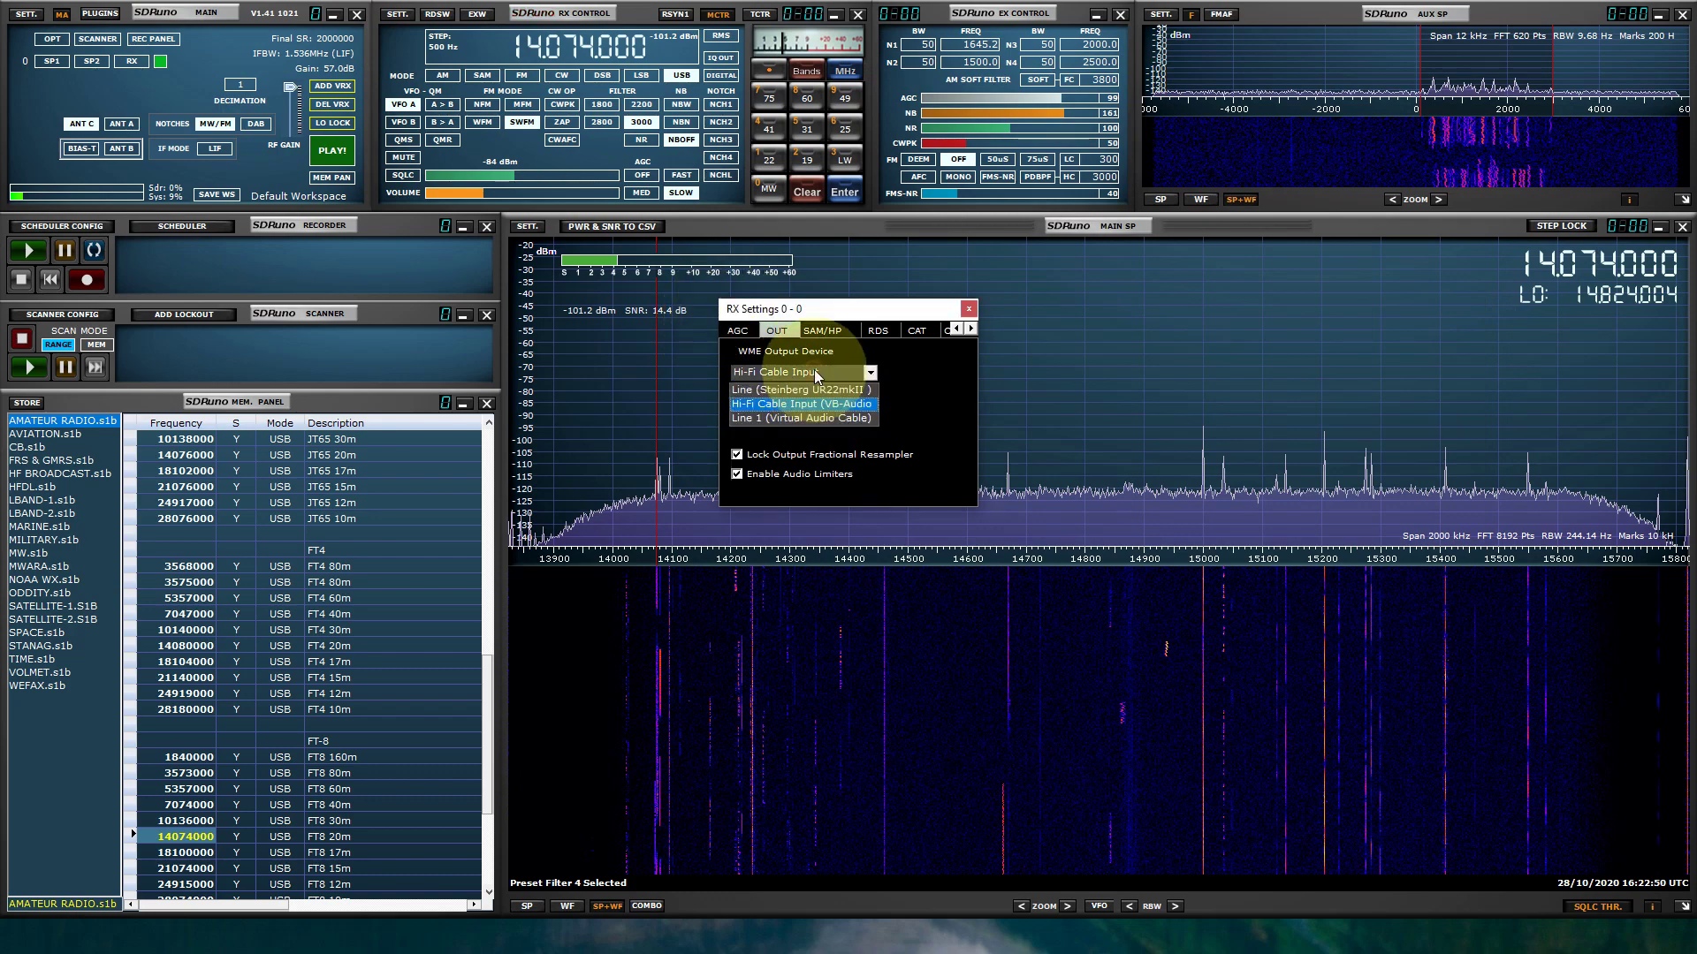
left_click(771, 412)
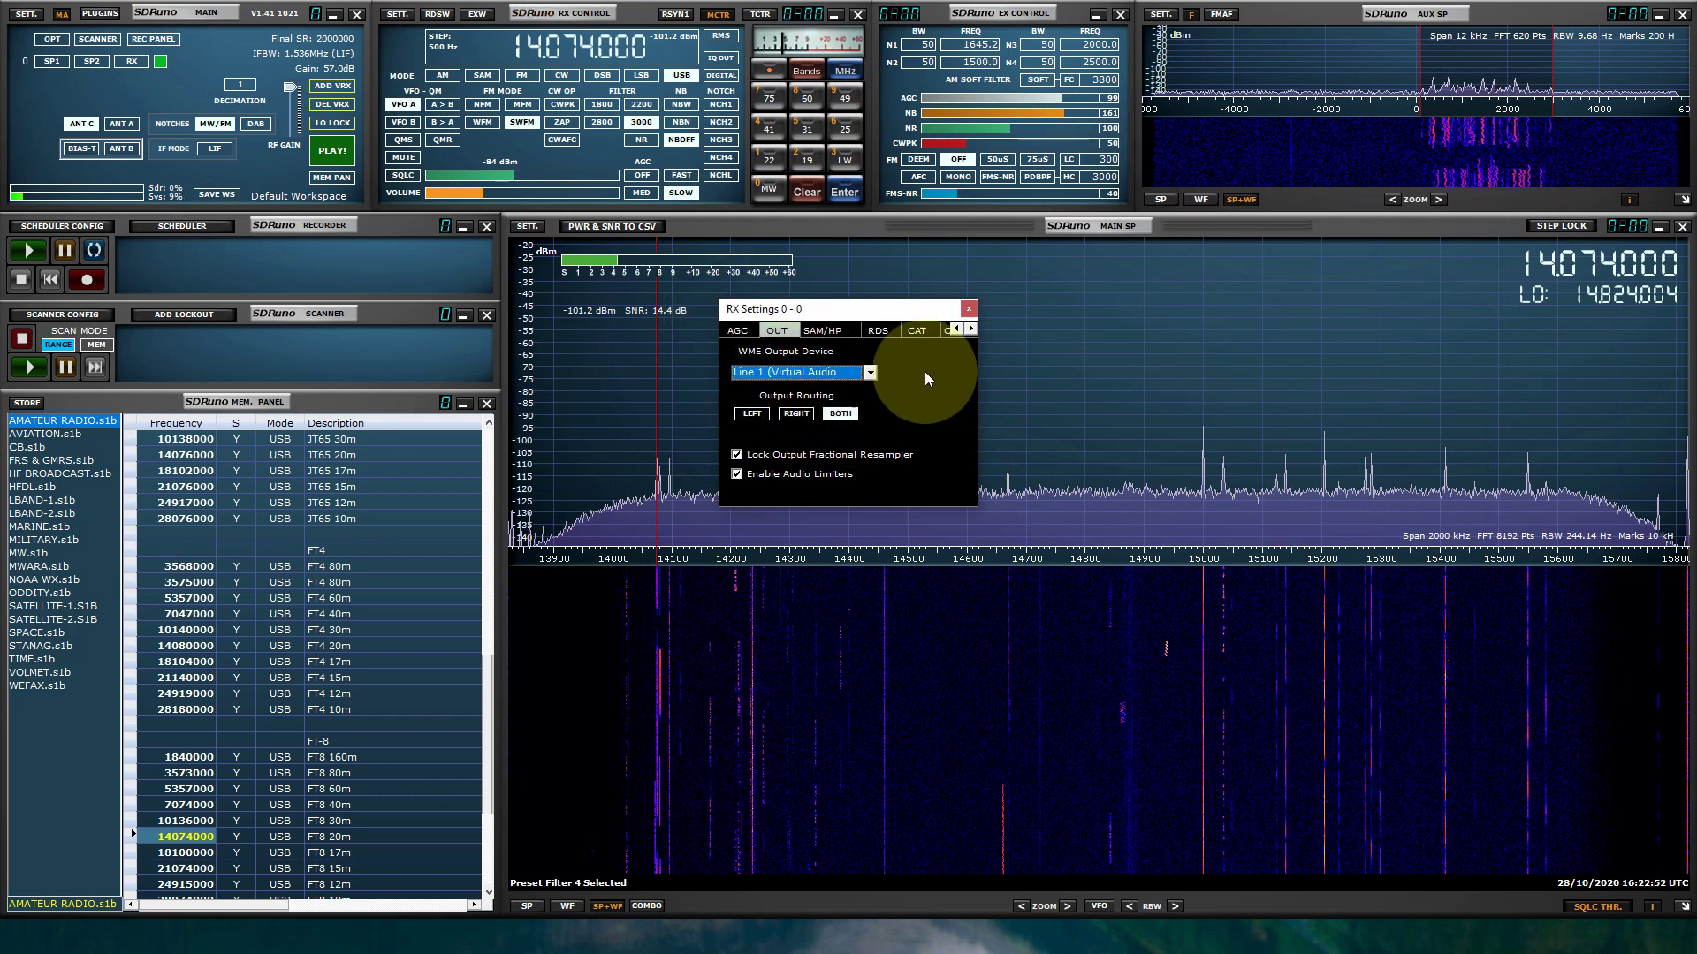
left_click(972, 309)
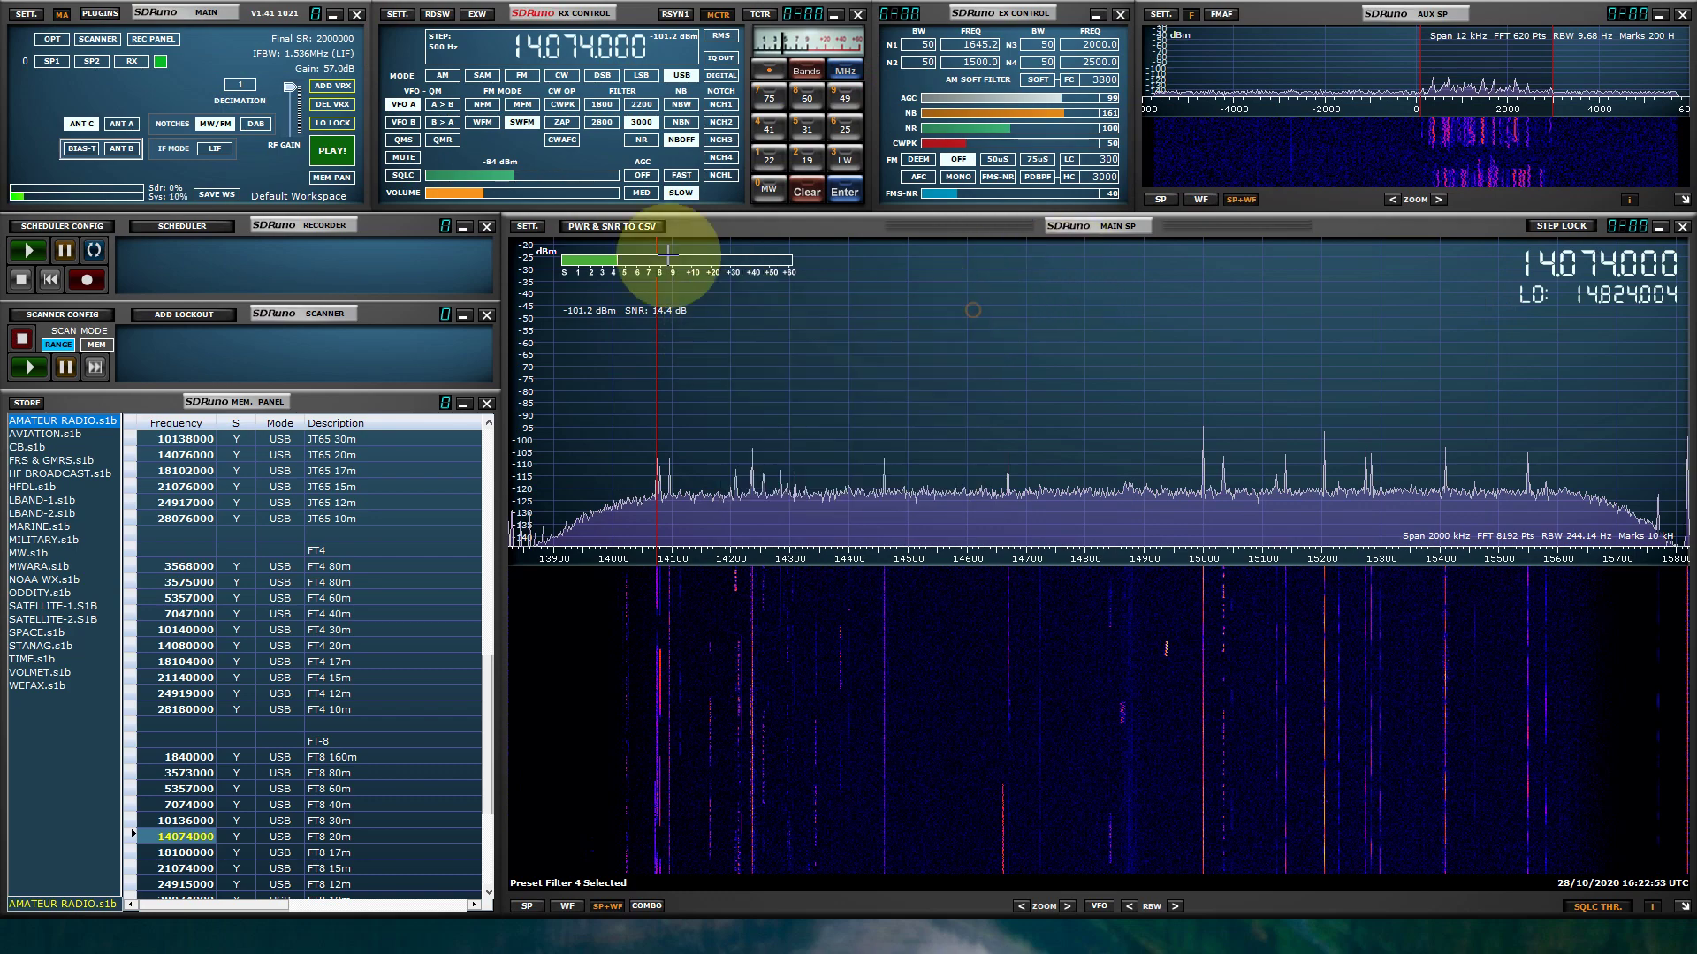
left_click(336, 152)
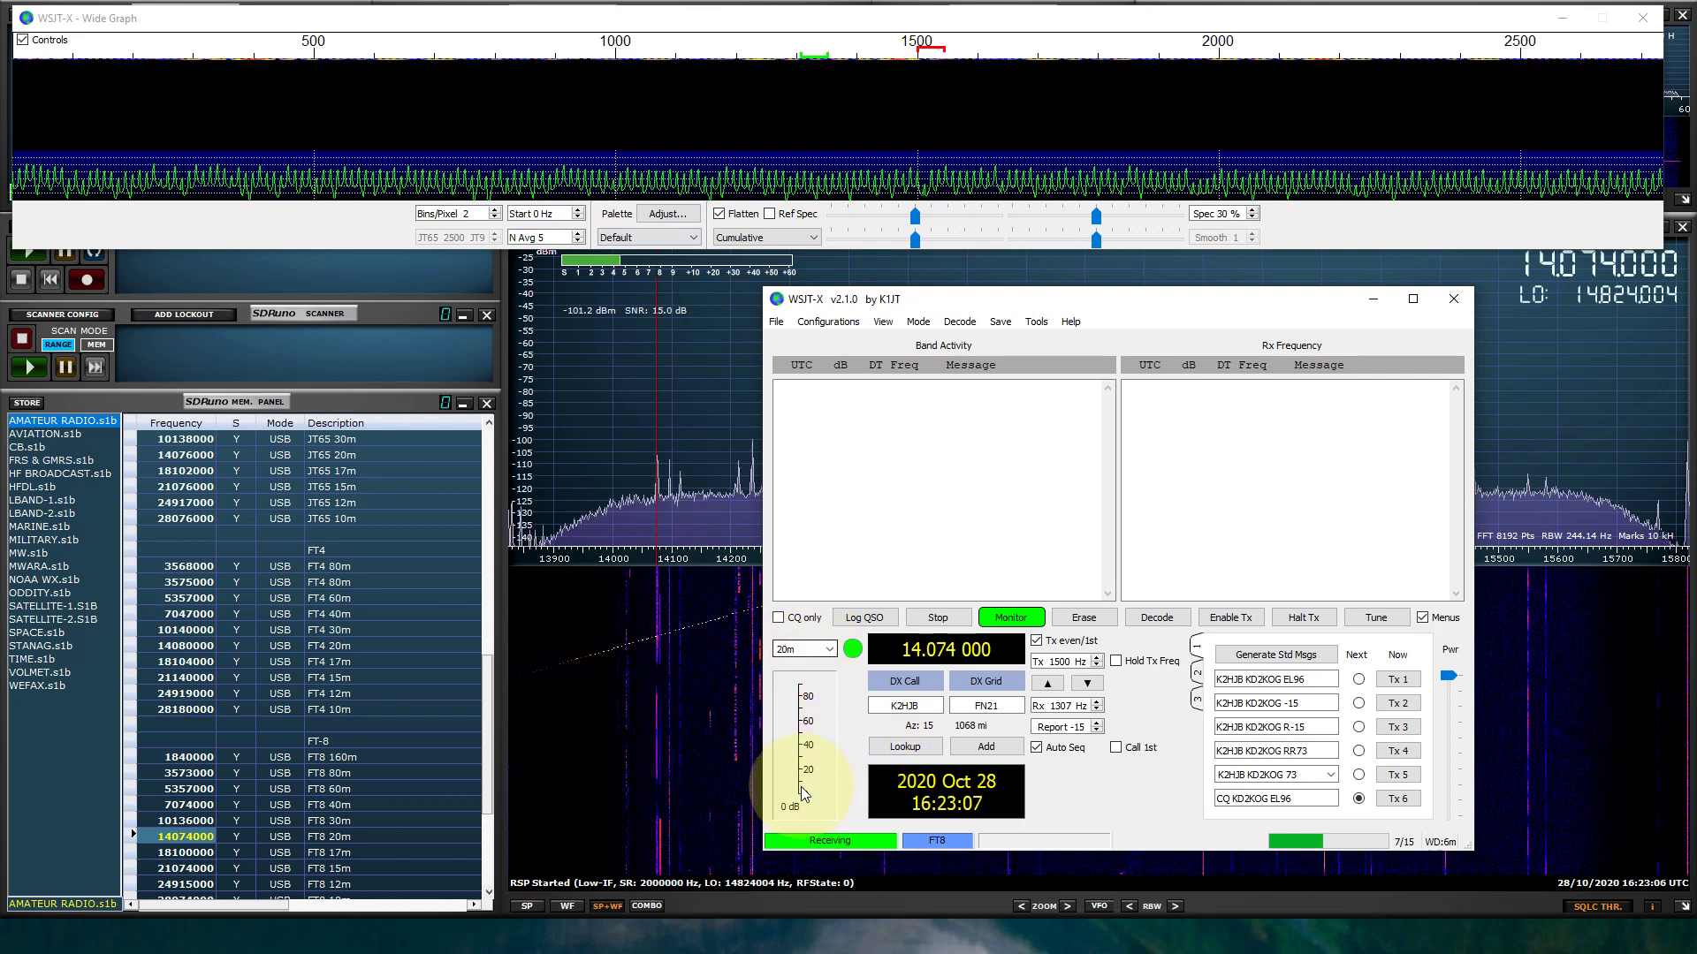
Change the WSJT-X audio input soundcard to Line 1 (Virtual Audio Cable) and save the settings
left_click(824, 325)
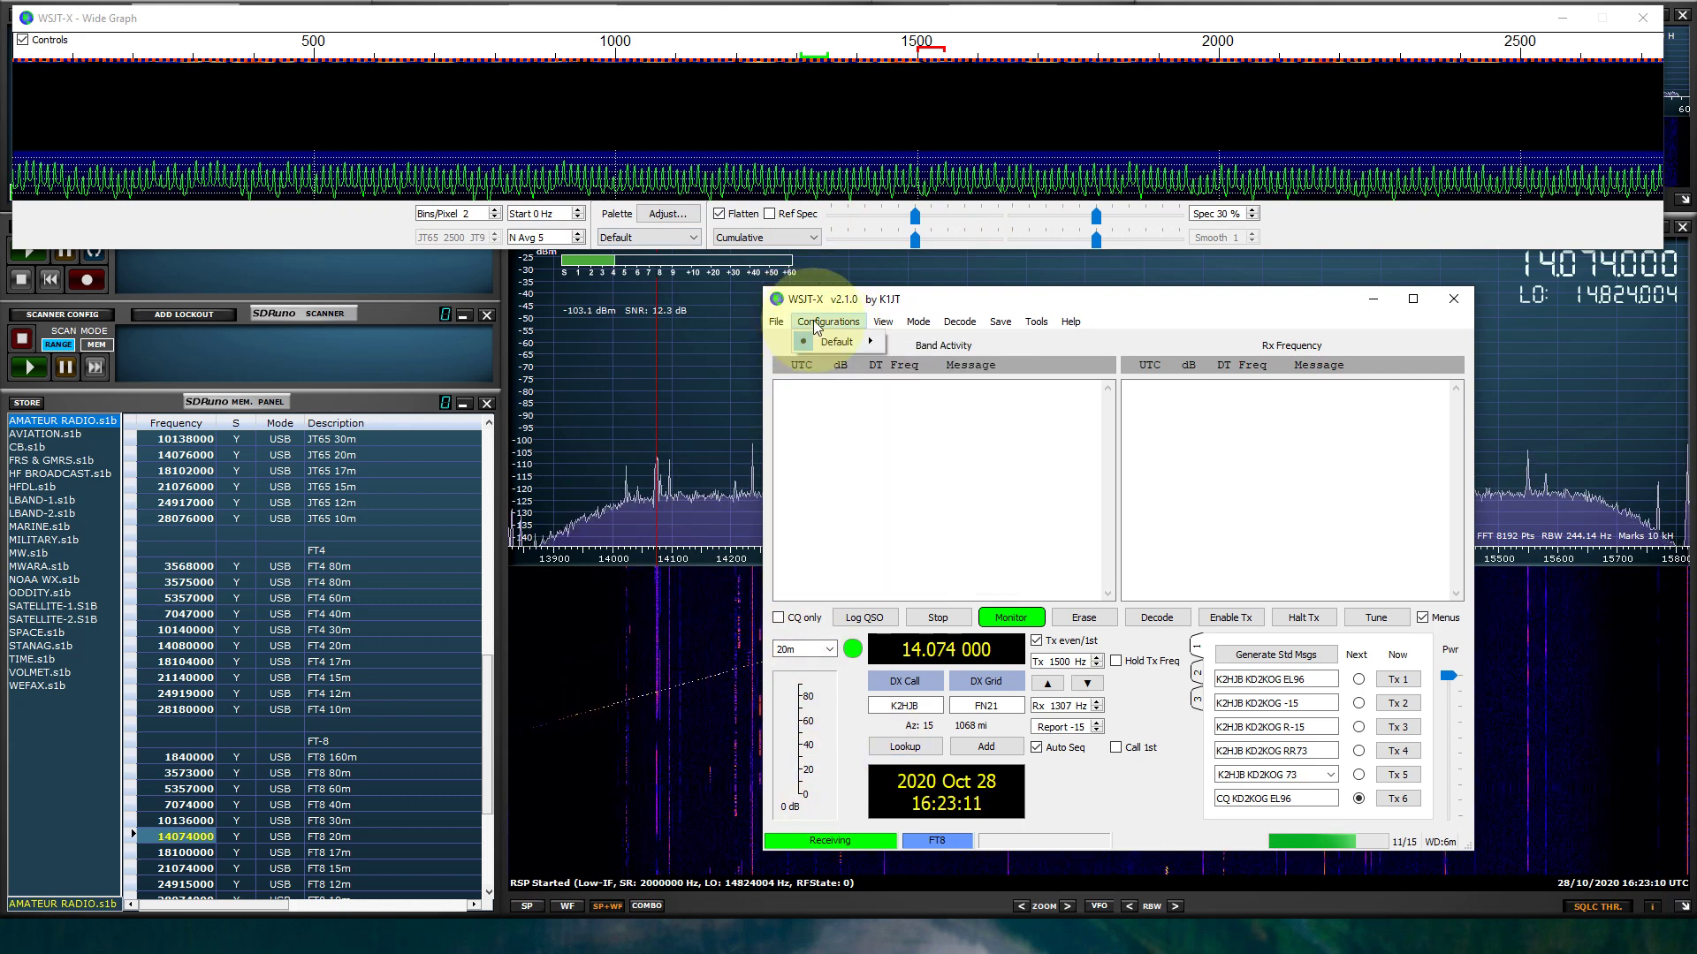
mouse_move(777, 322)
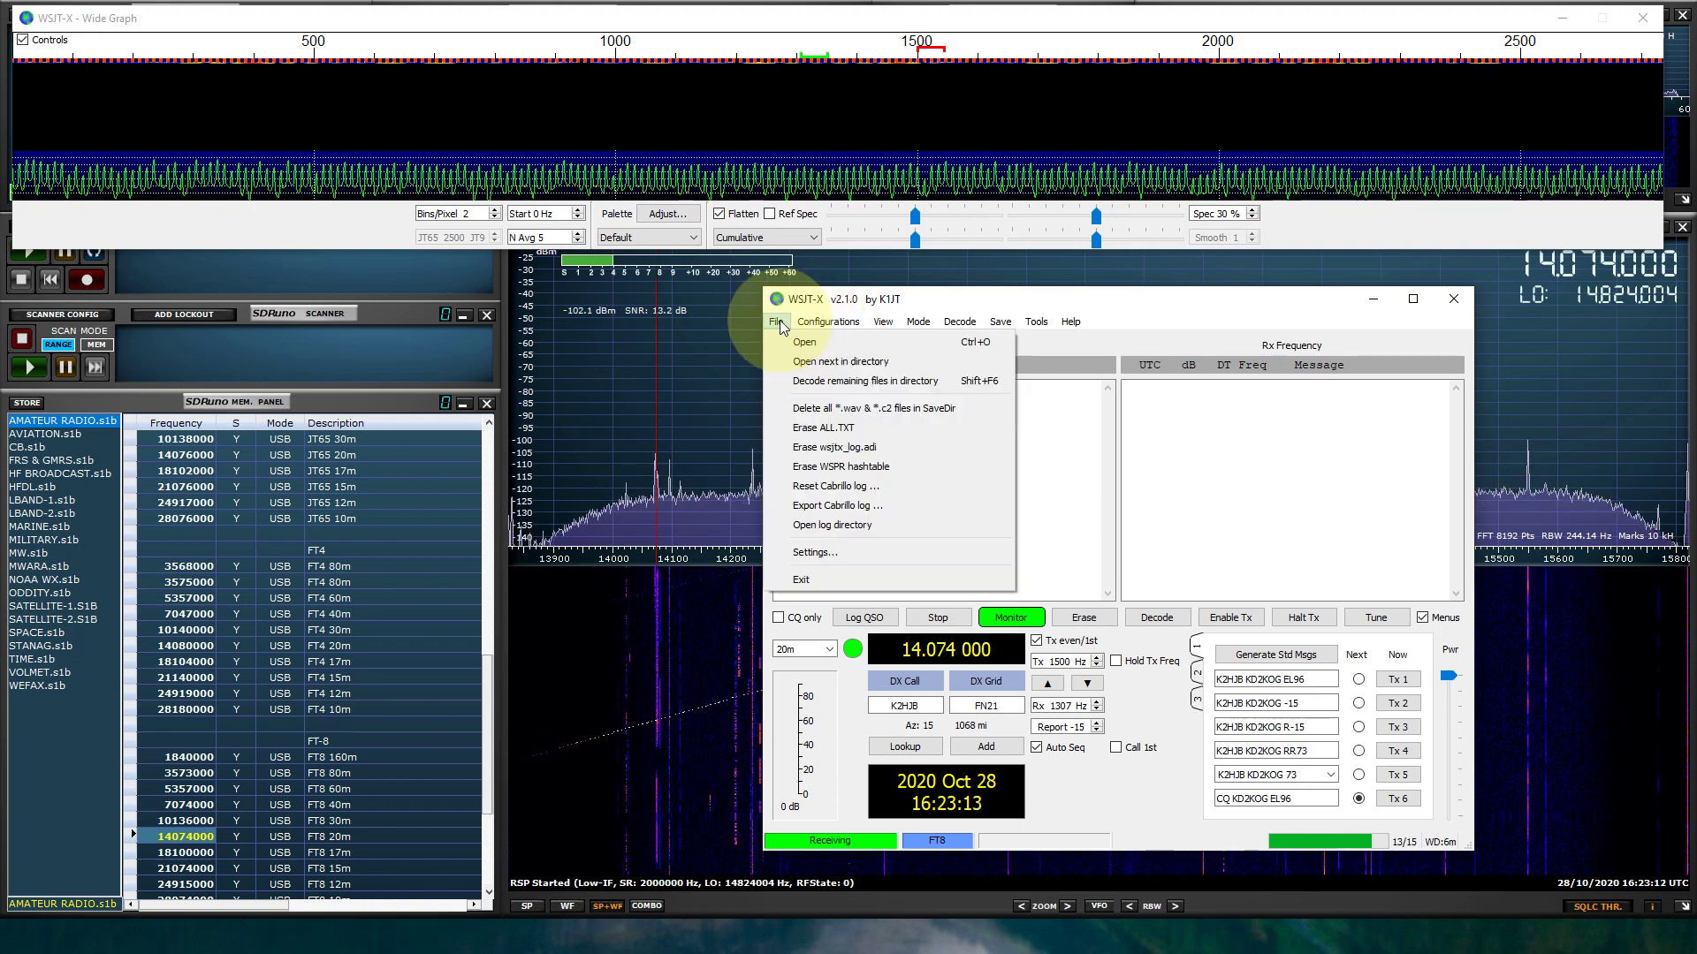
left_click(792, 557)
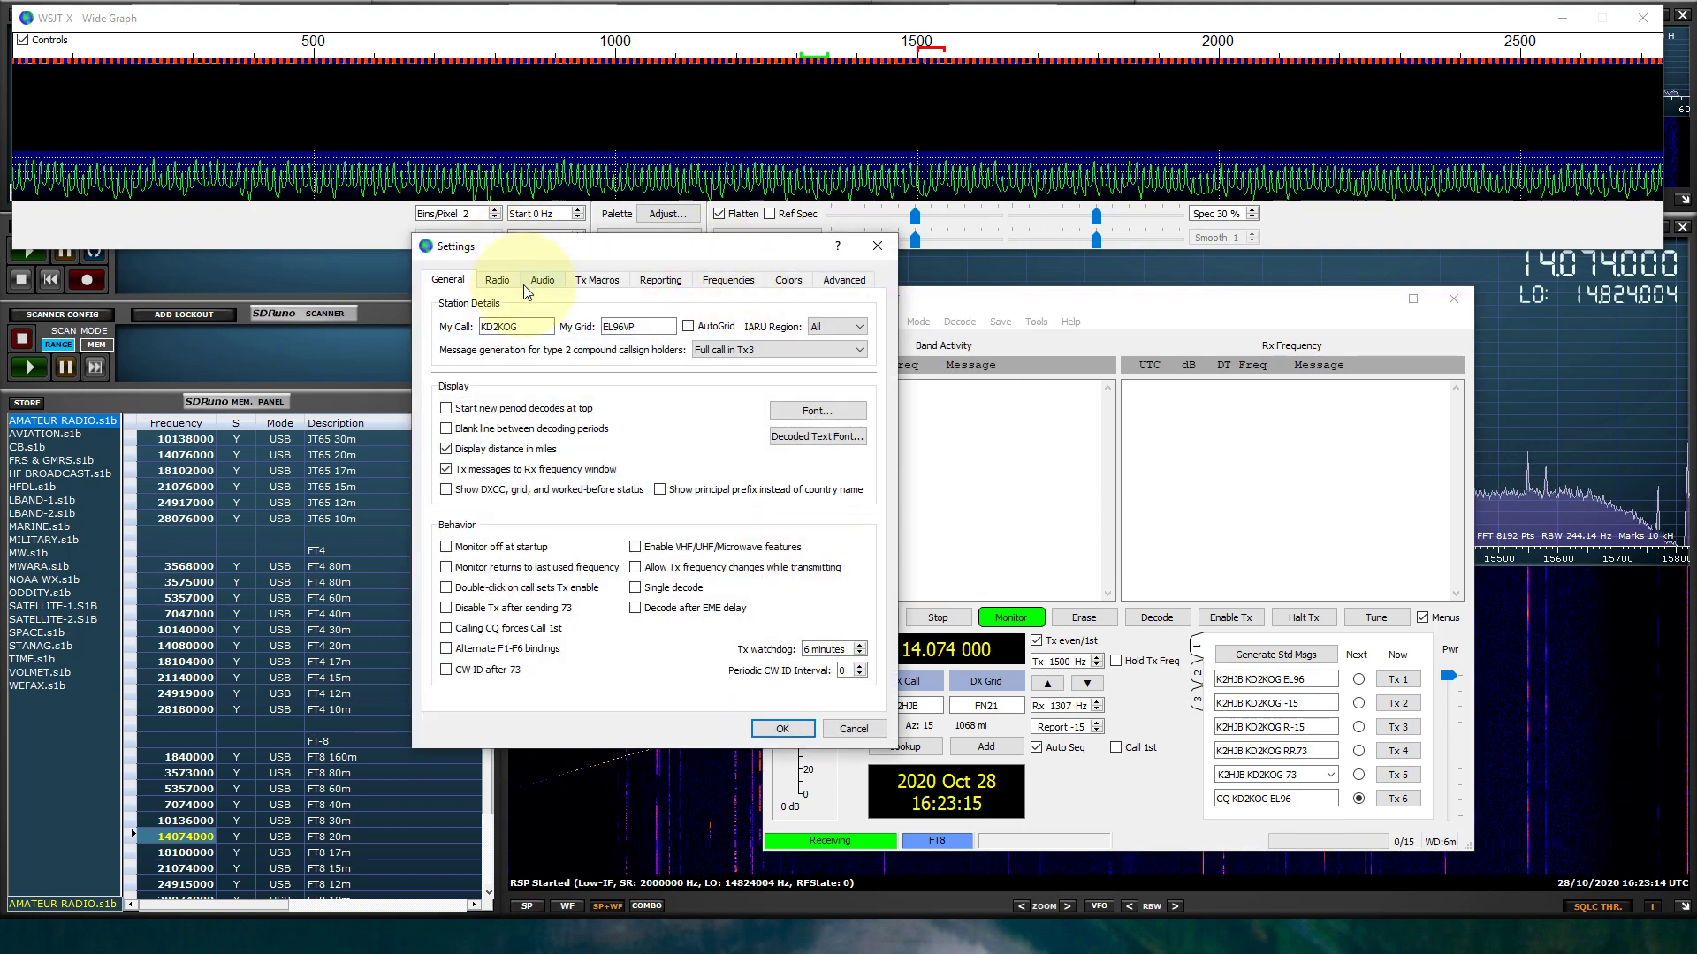
left_click(541, 280)
left_click(502, 327)
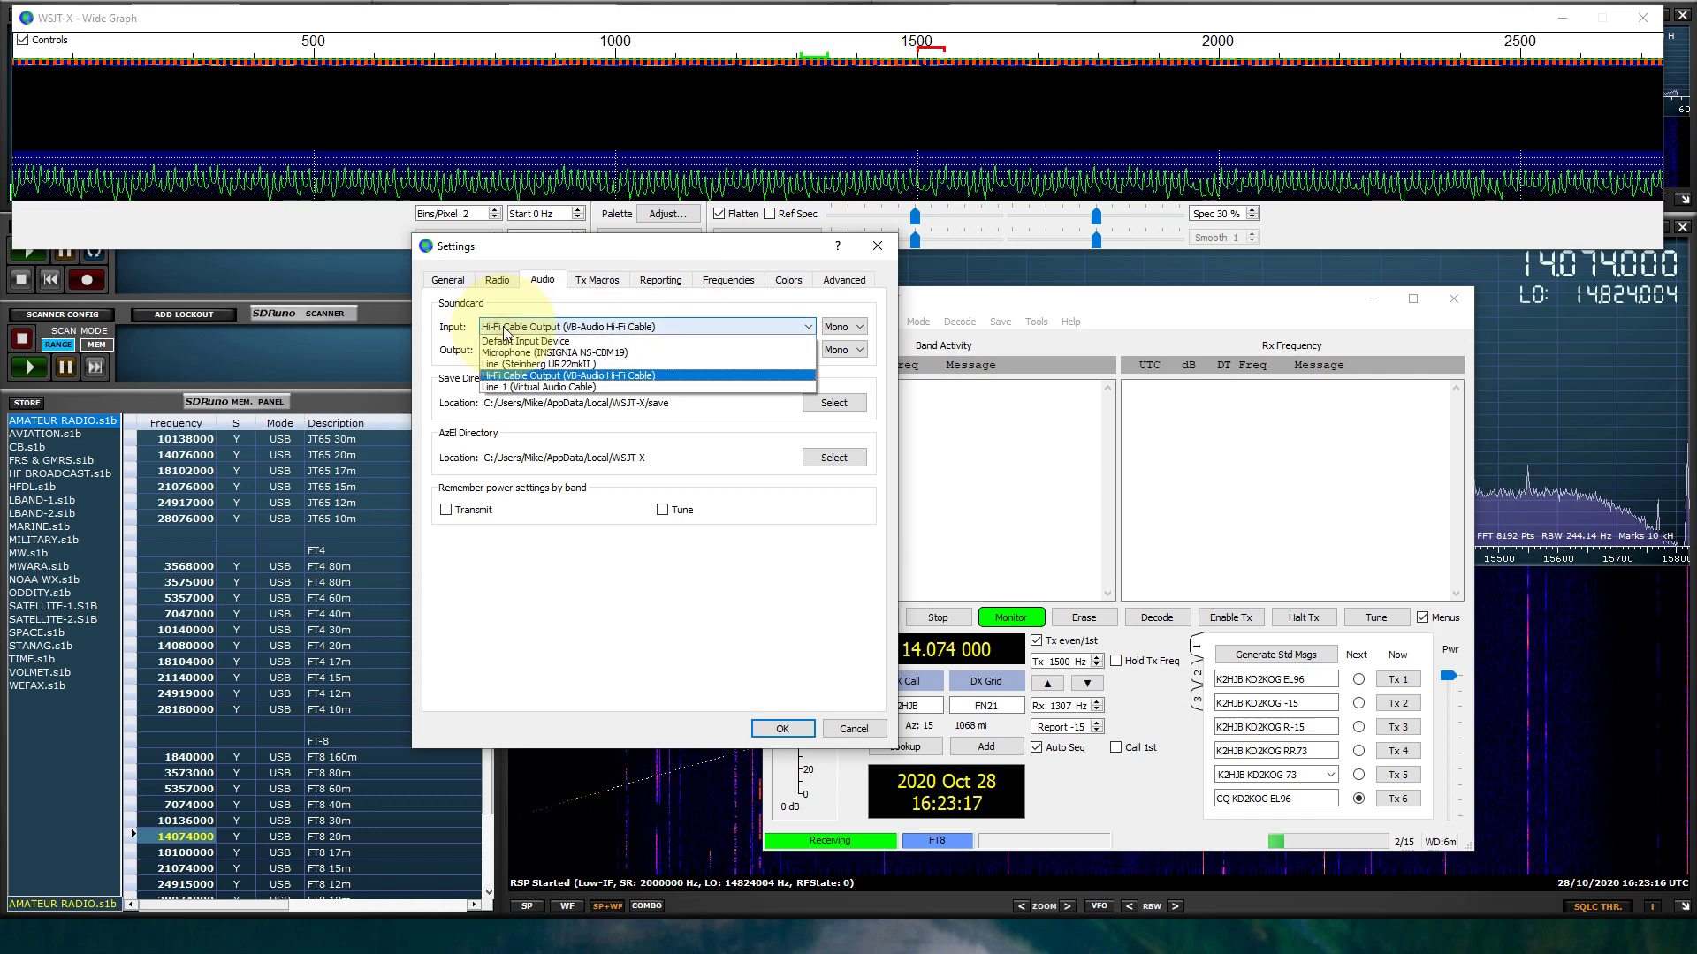
left_click(519, 389)
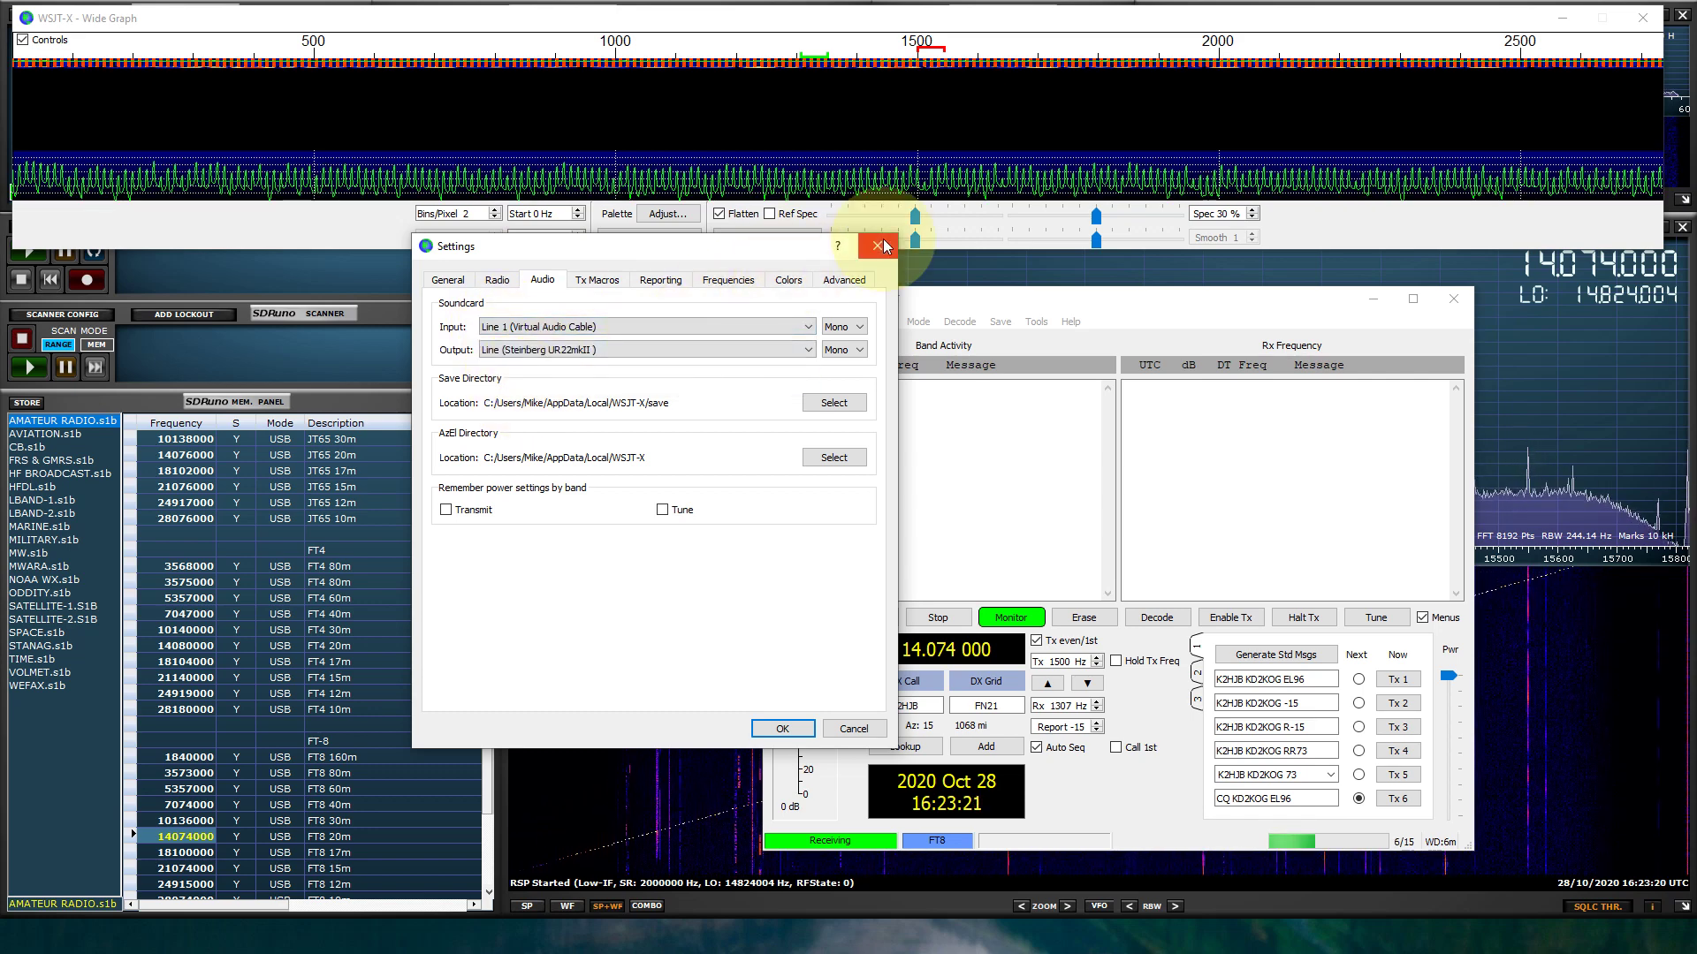
left_click(782, 728)
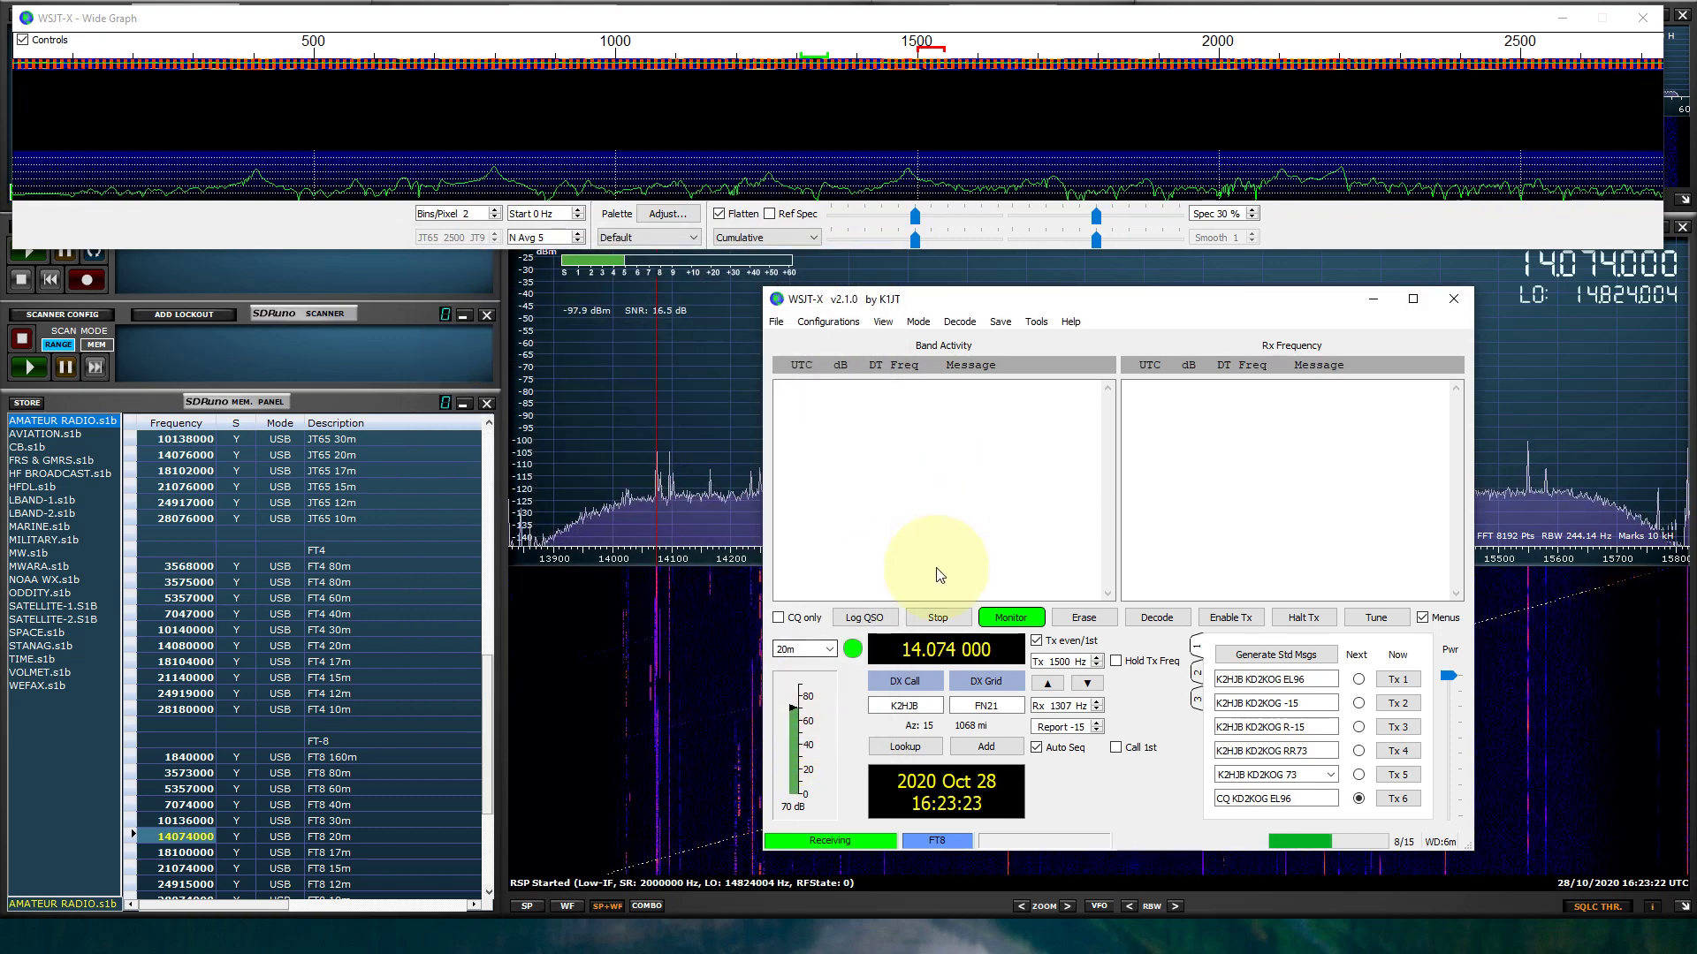
Reselect FT8 in the Mode menu so 20 m FT8 decoding continues
left_click(919, 323)
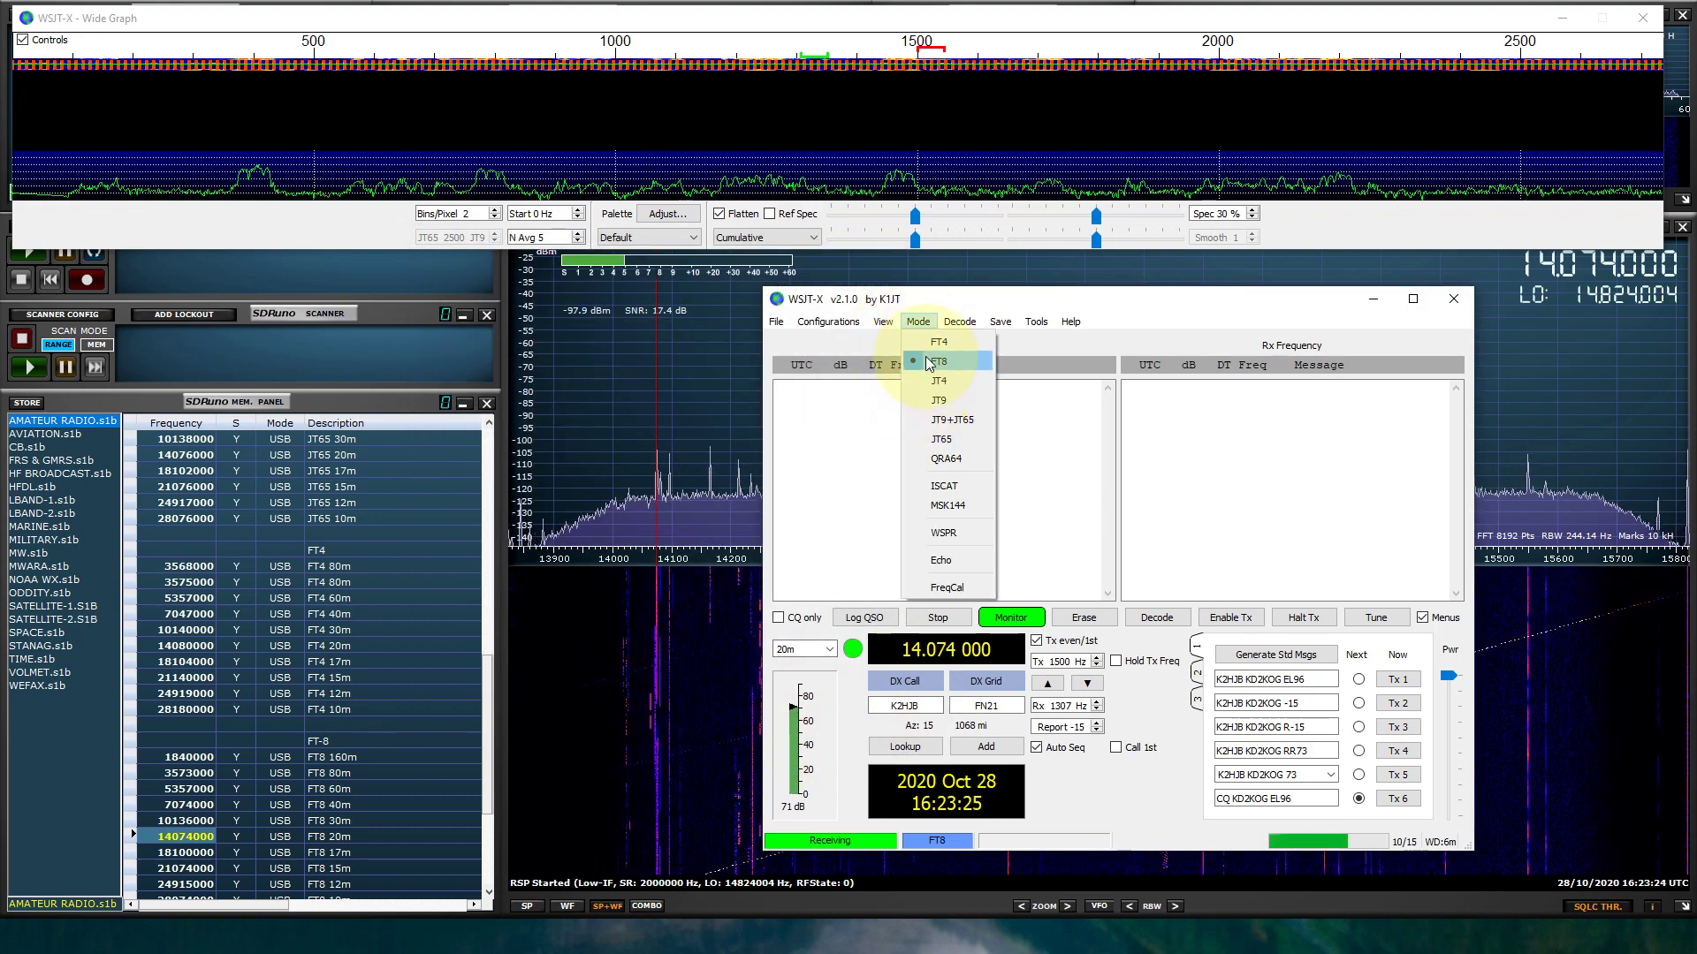
left_click(998, 308)
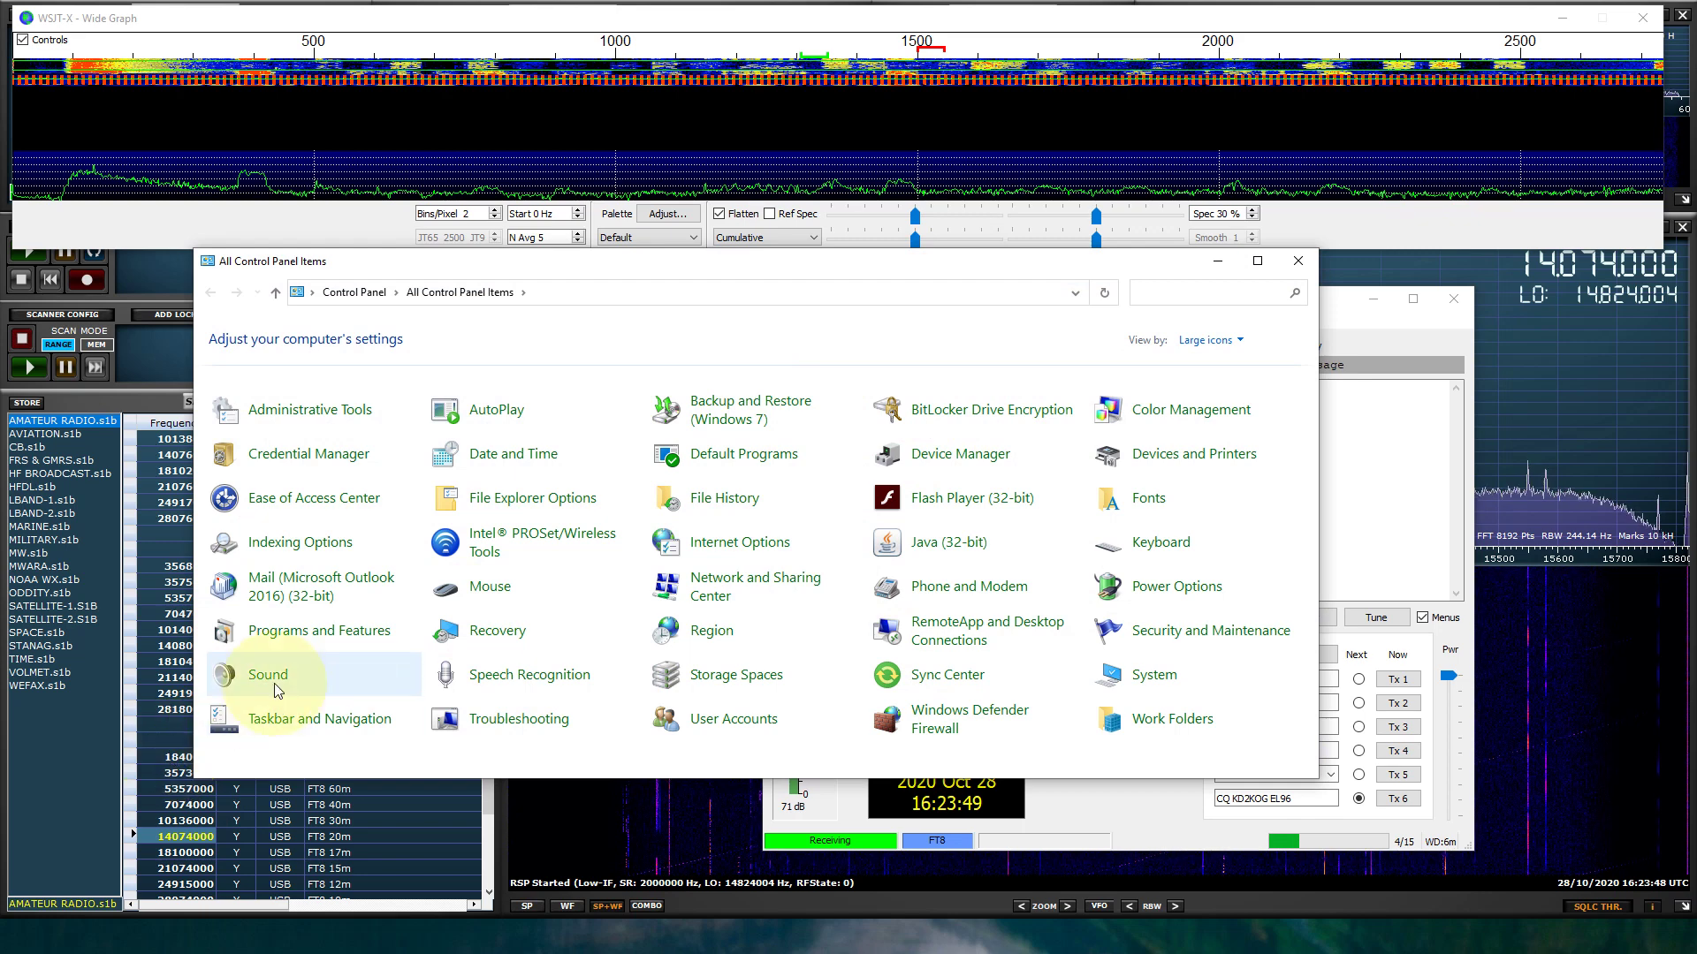
In the Sound recording devices, make Line 1 play back through Line (Steinberg UR22mkII)
left_click(293, 659)
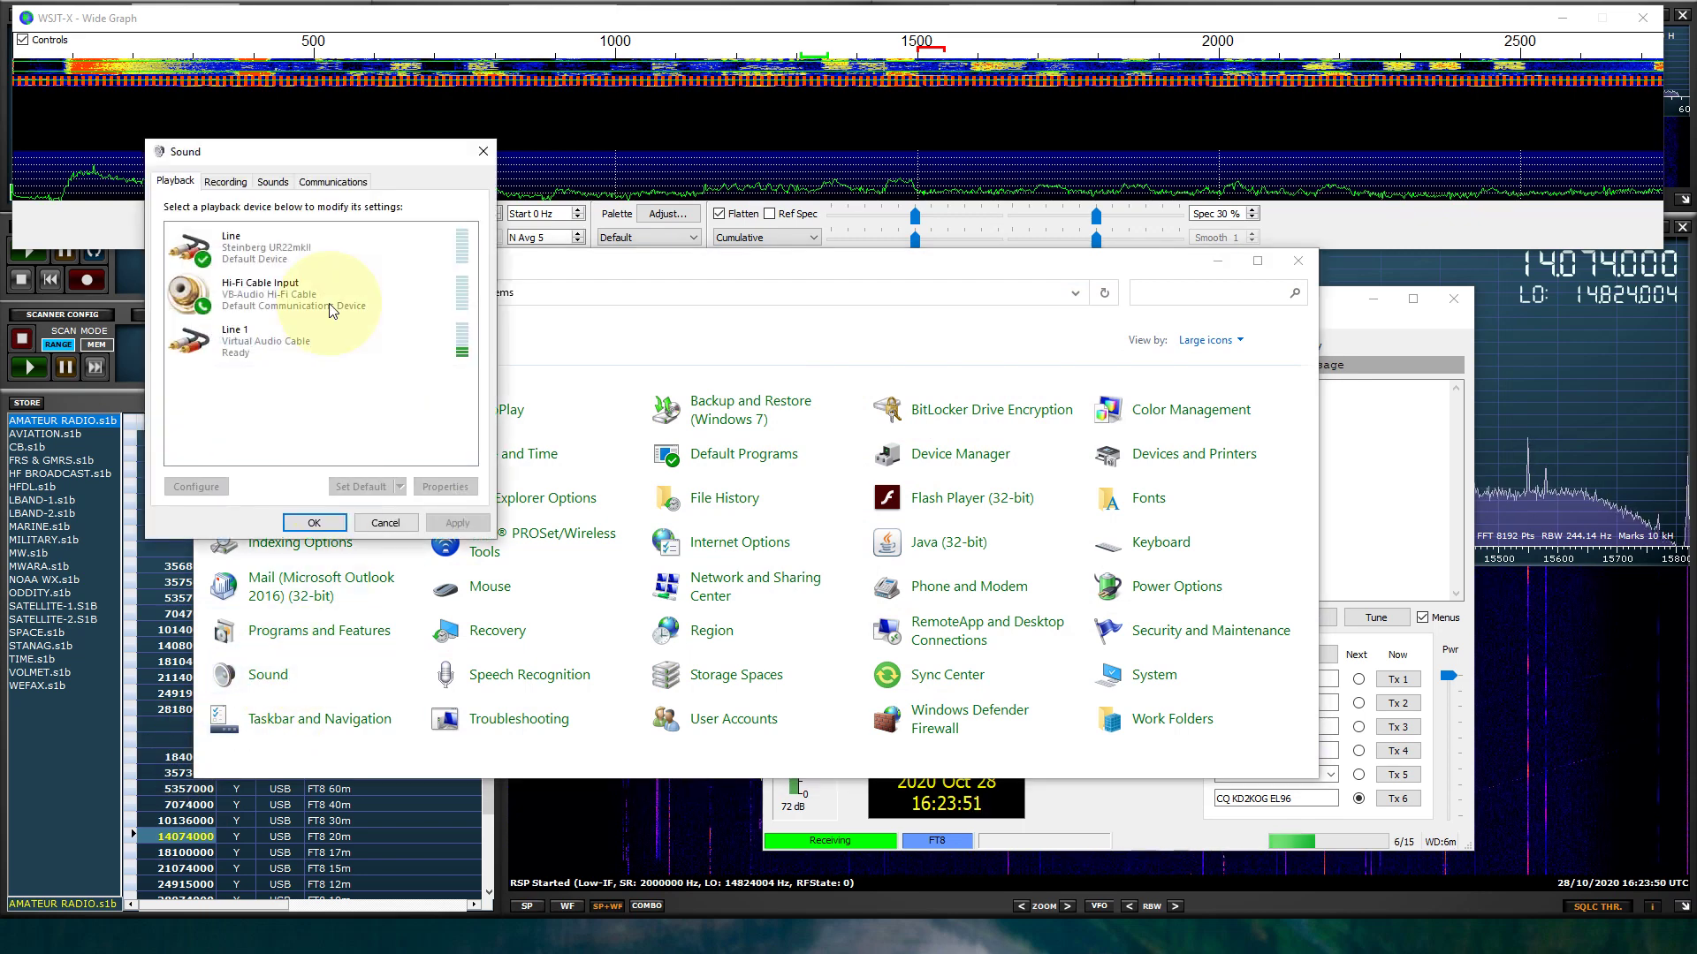
left_click_drag(286, 155, 682, 268)
left_click(620, 294)
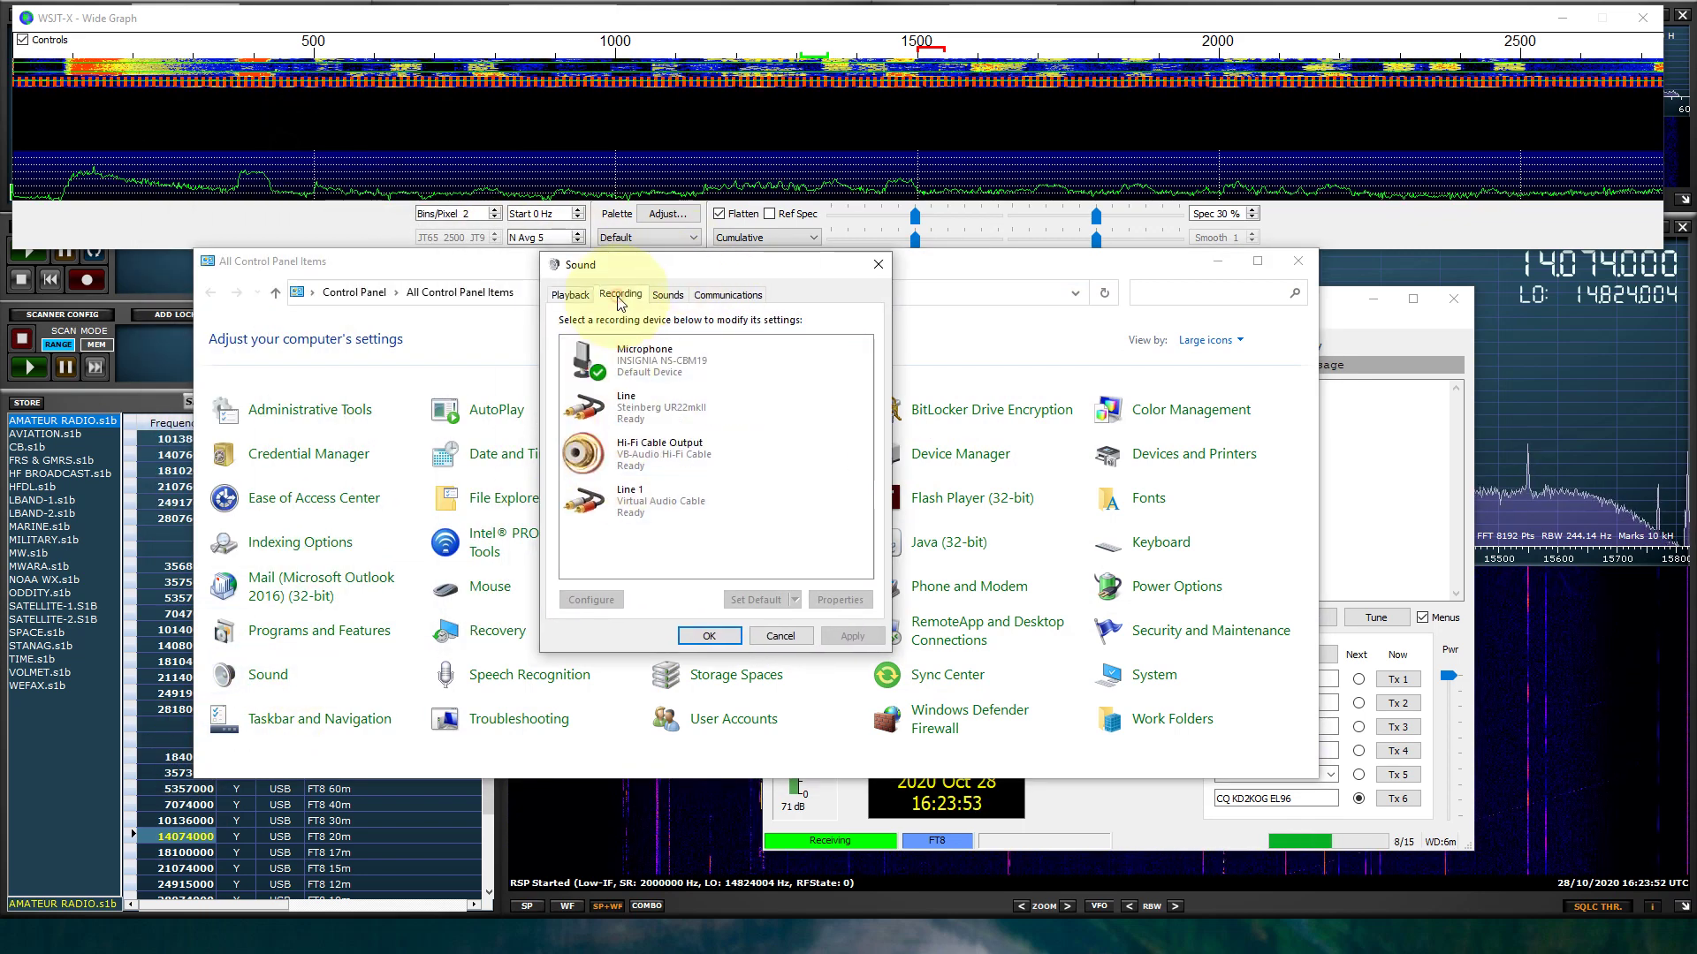
double_click(662, 495)
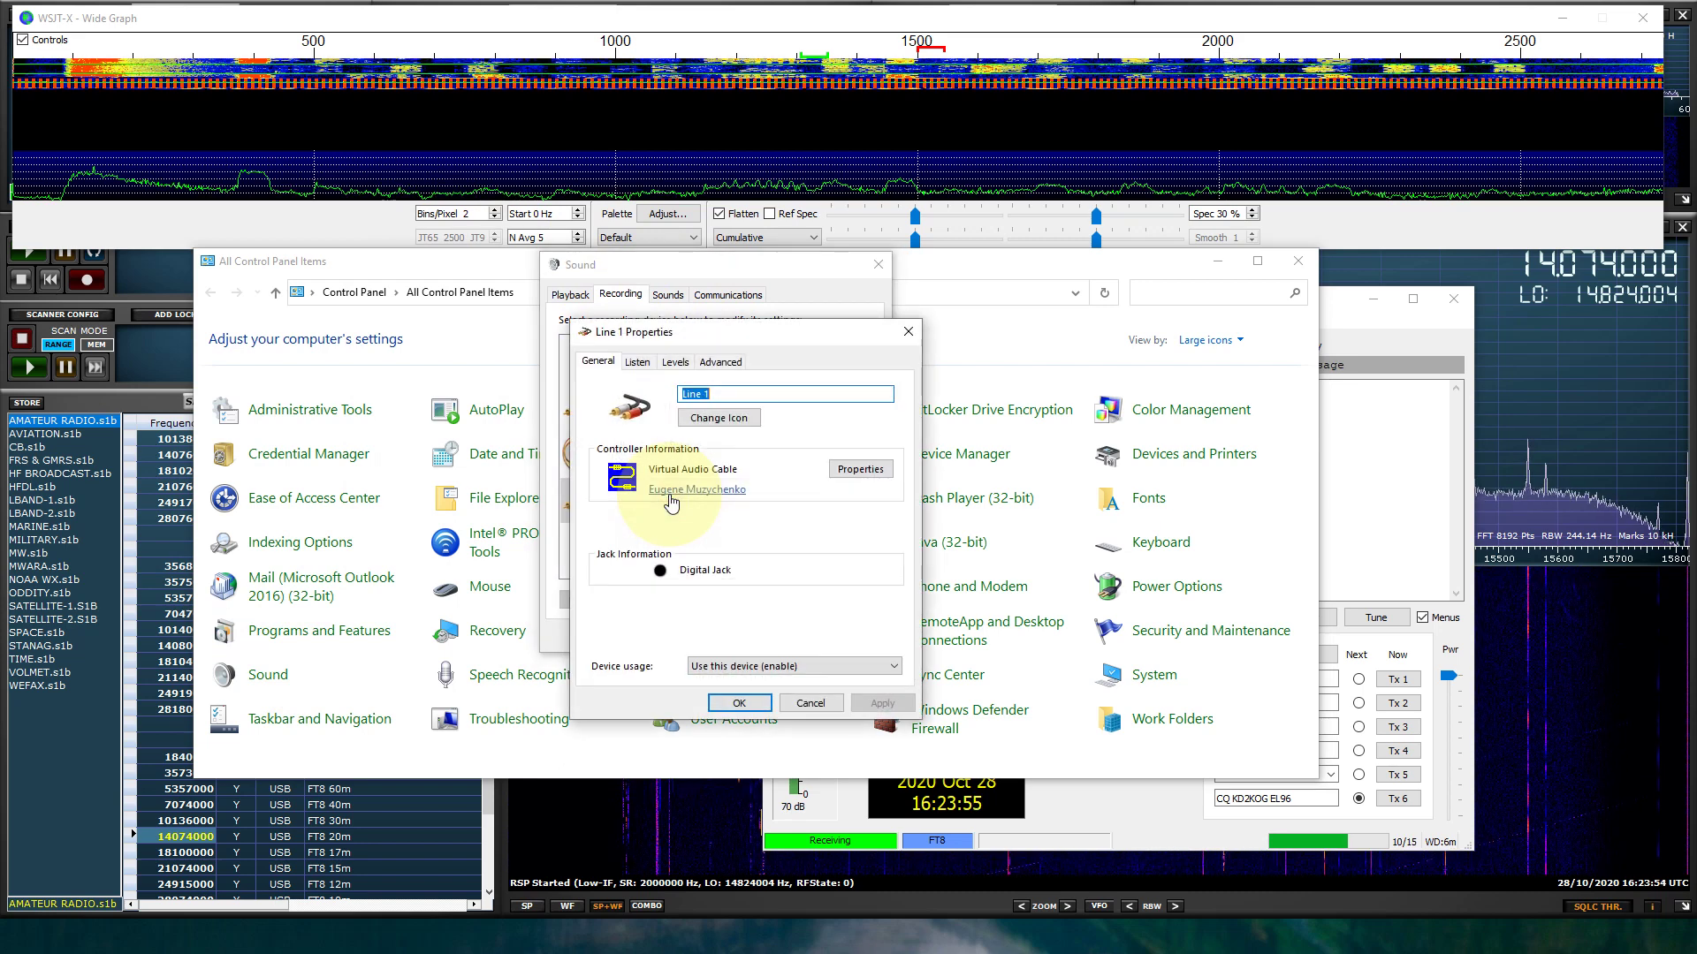
left_click(638, 362)
left_click(658, 530)
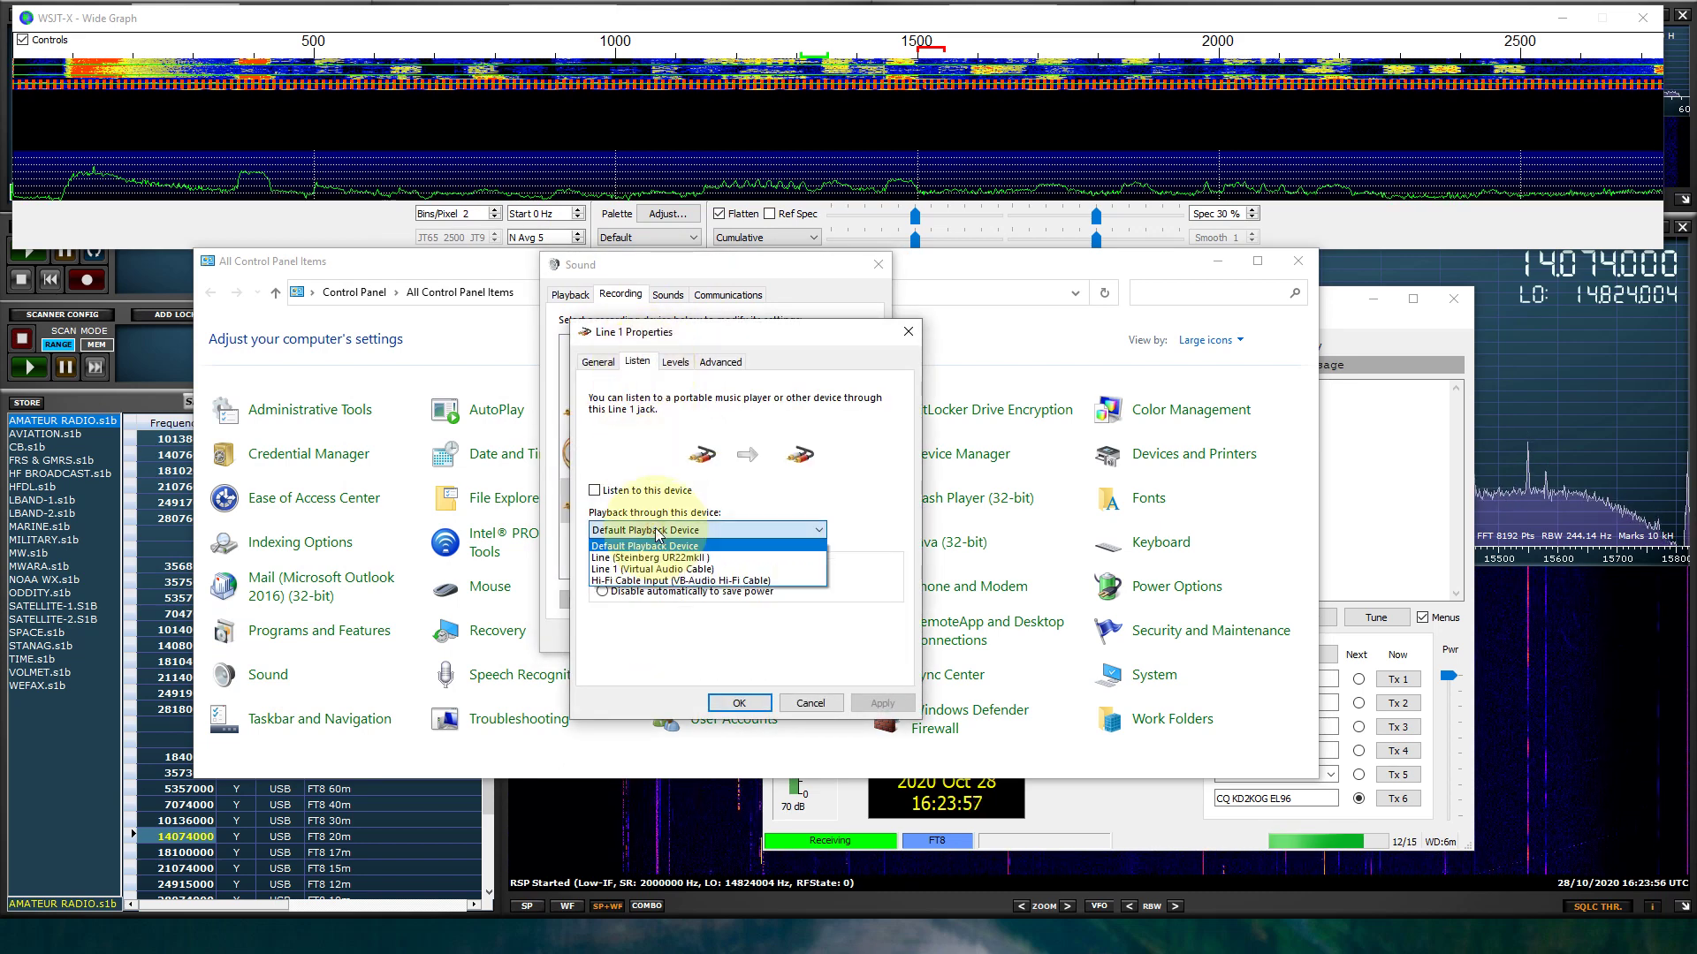
left_click(655, 558)
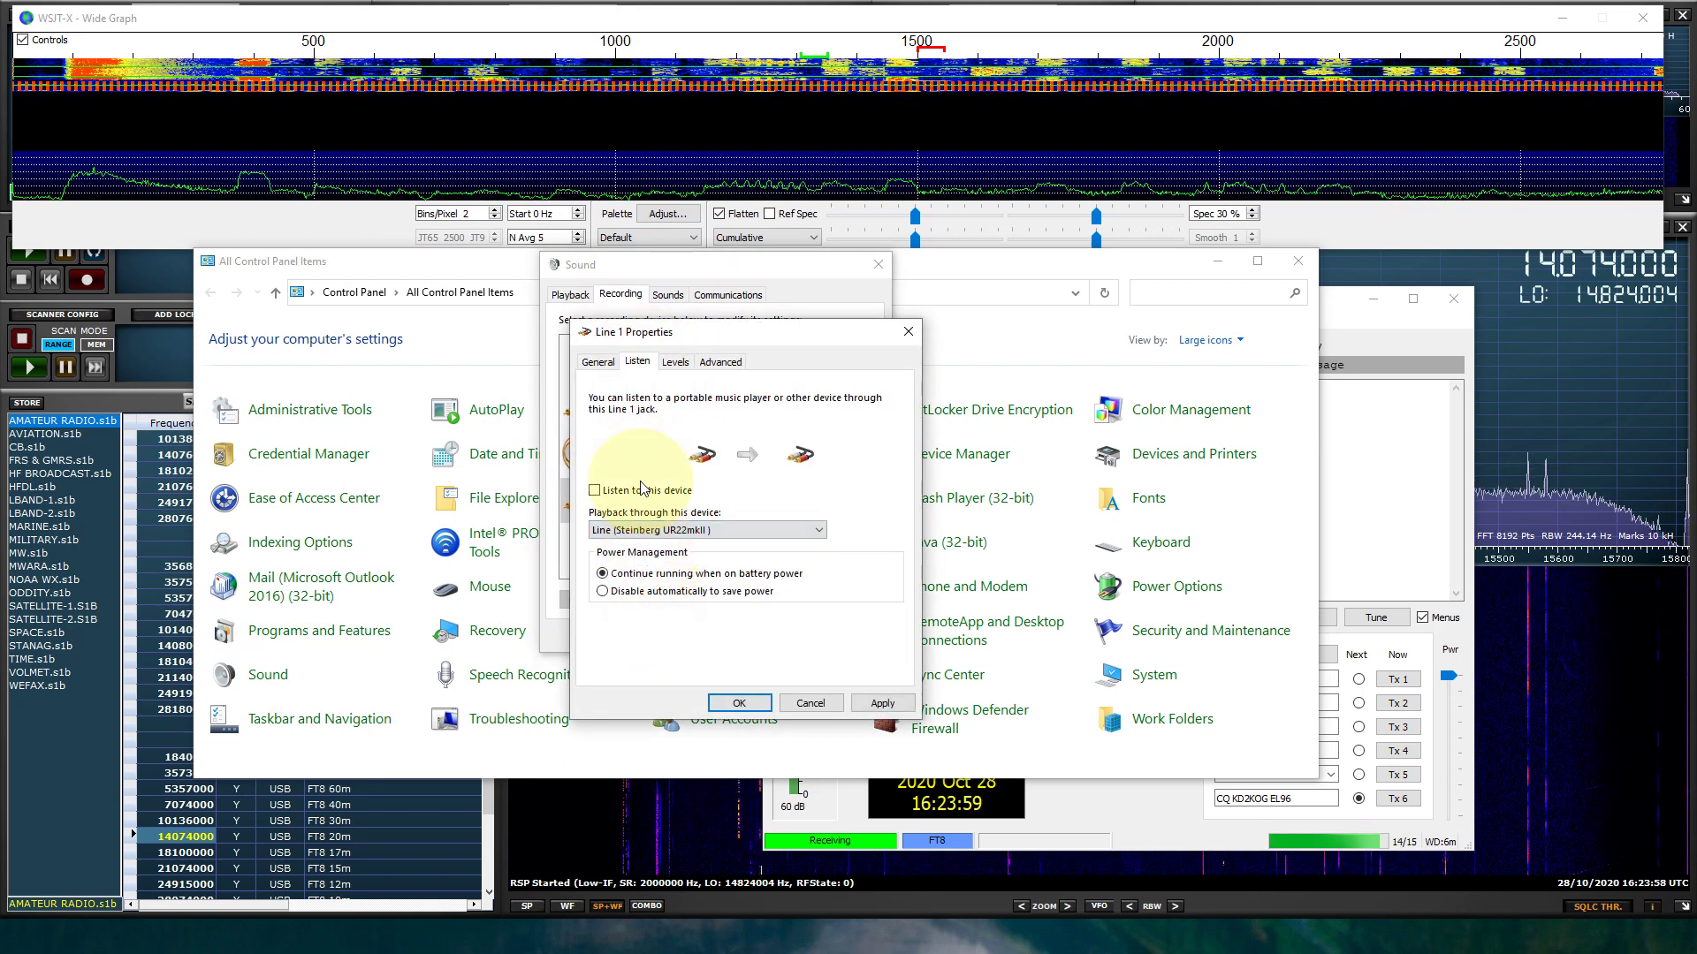
Toggle 'Listen to this device' on, apply, then off, and close both Sound dialogs with OK
left_click(640, 495)
left_click(881, 706)
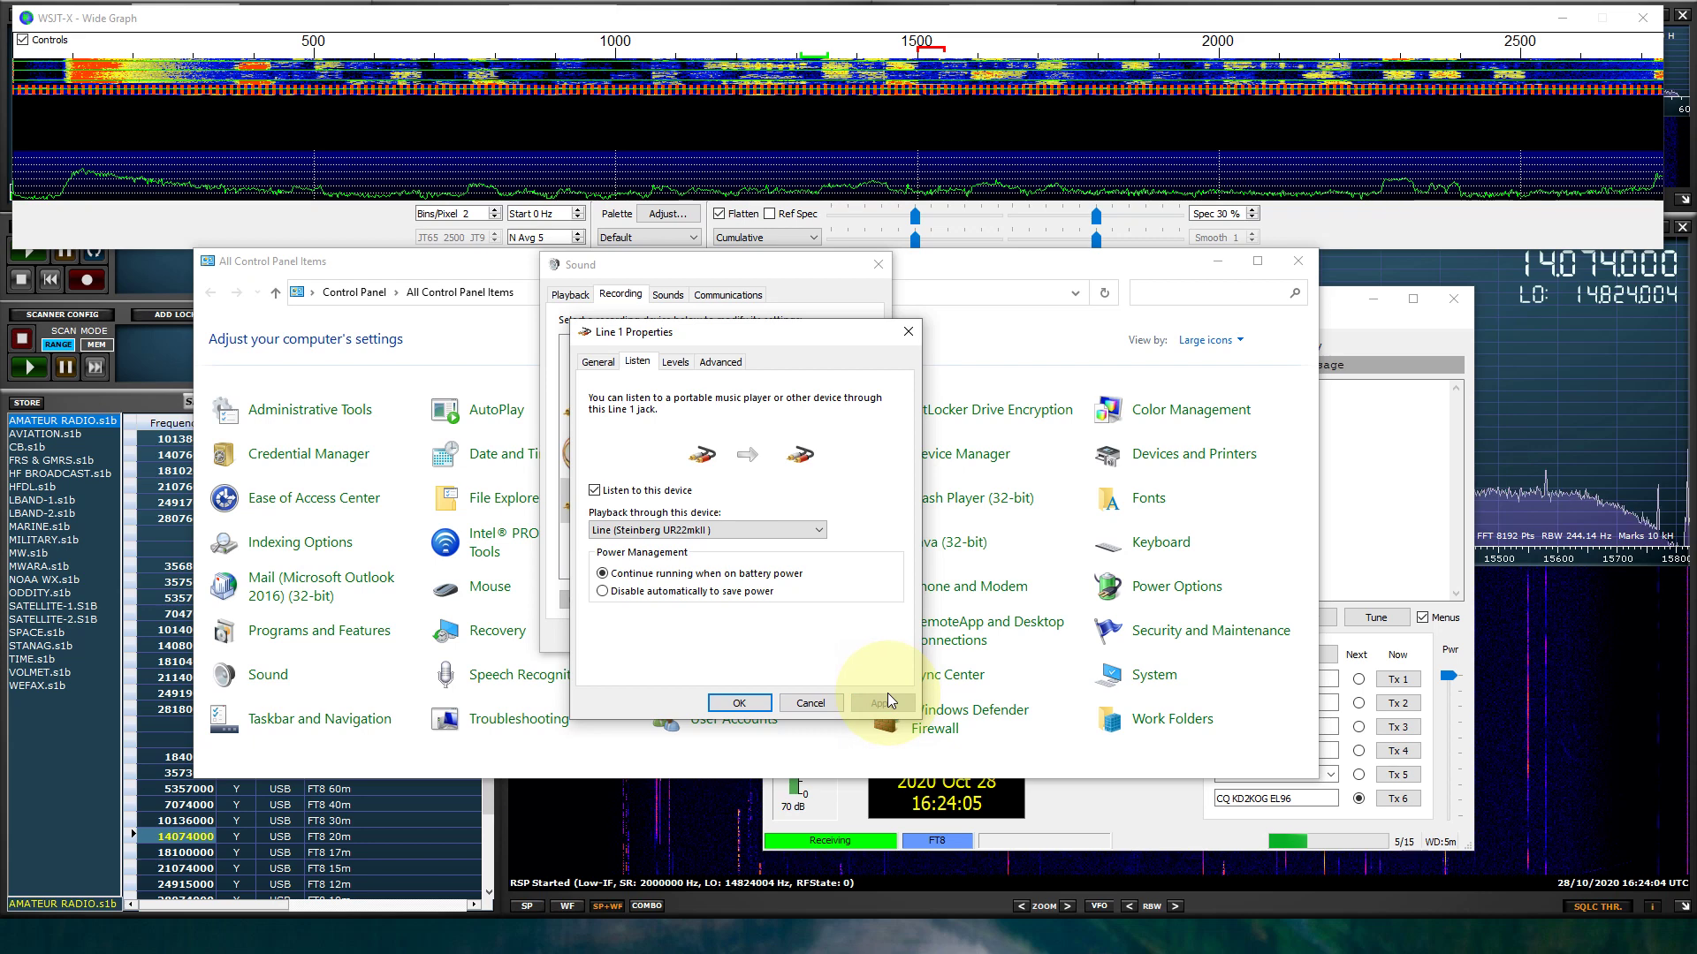
left_click(594, 490)
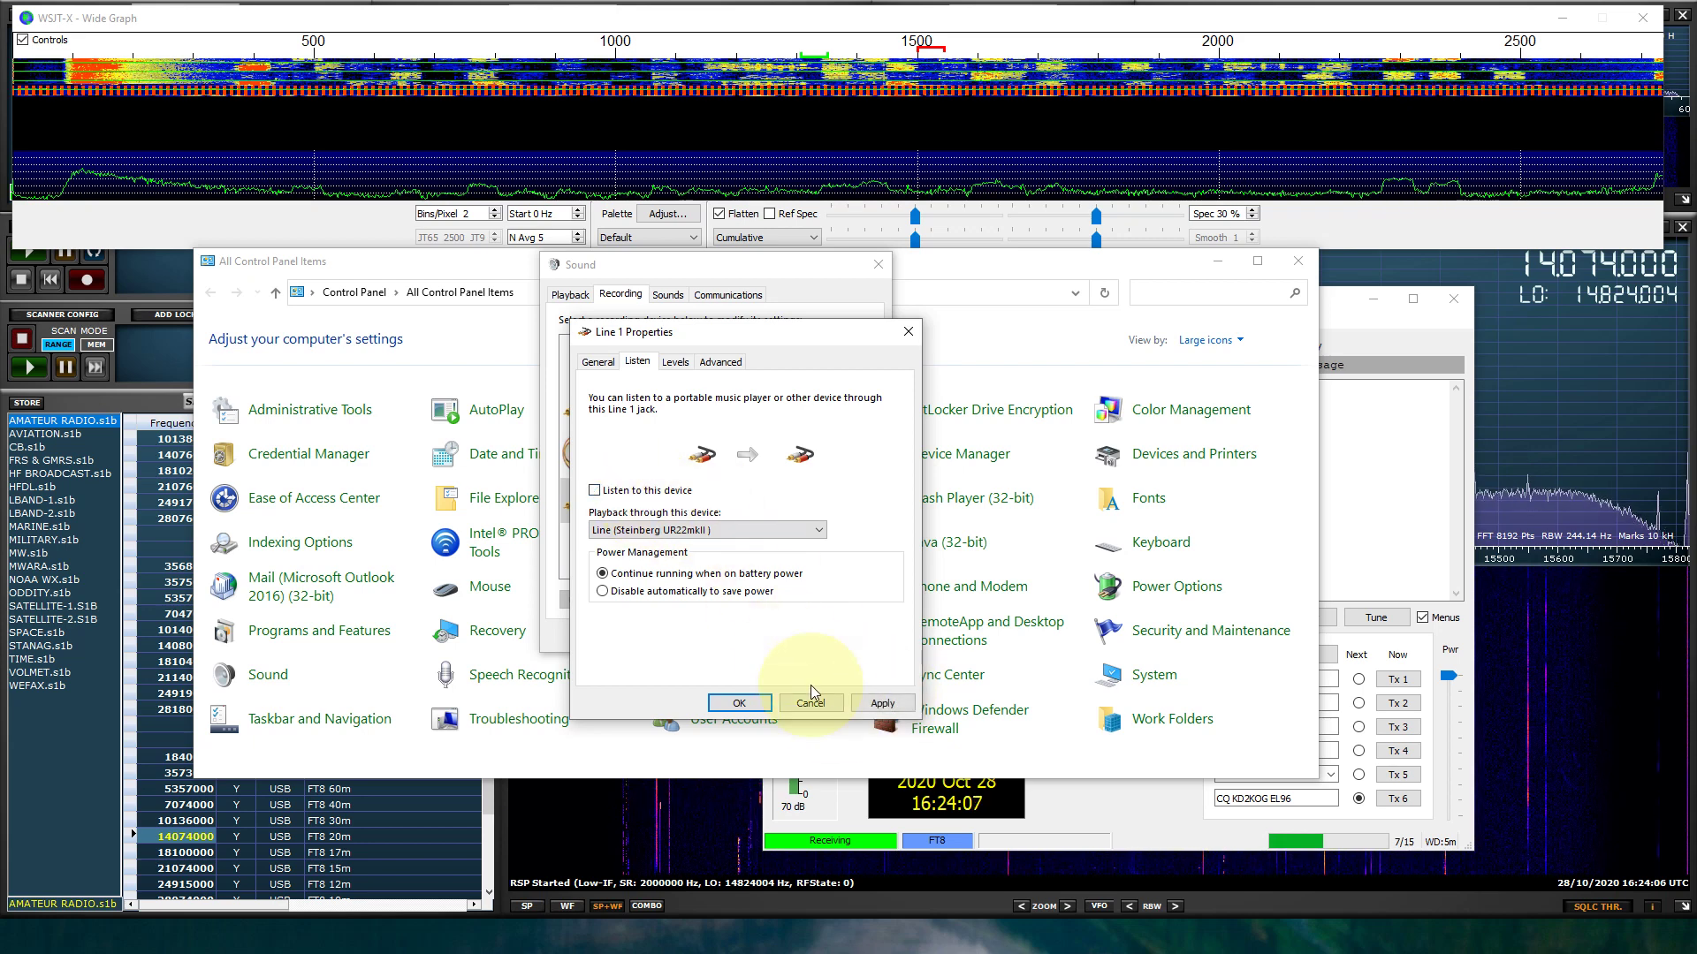
left_click(746, 702)
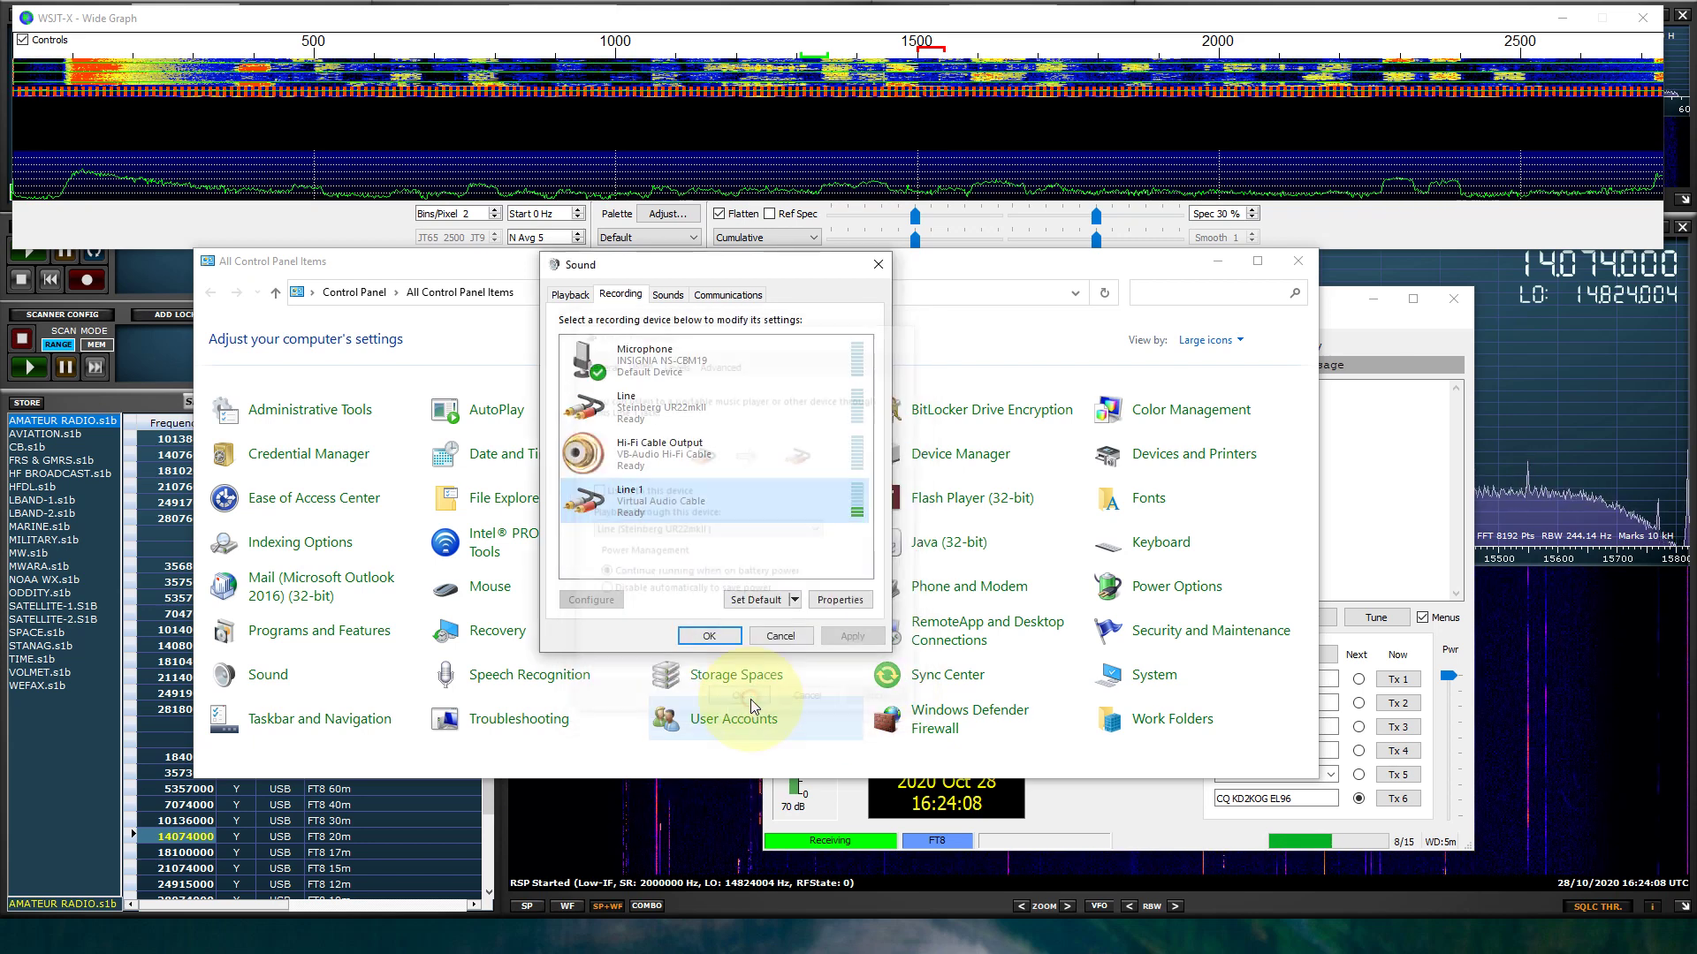
left_click(721, 636)
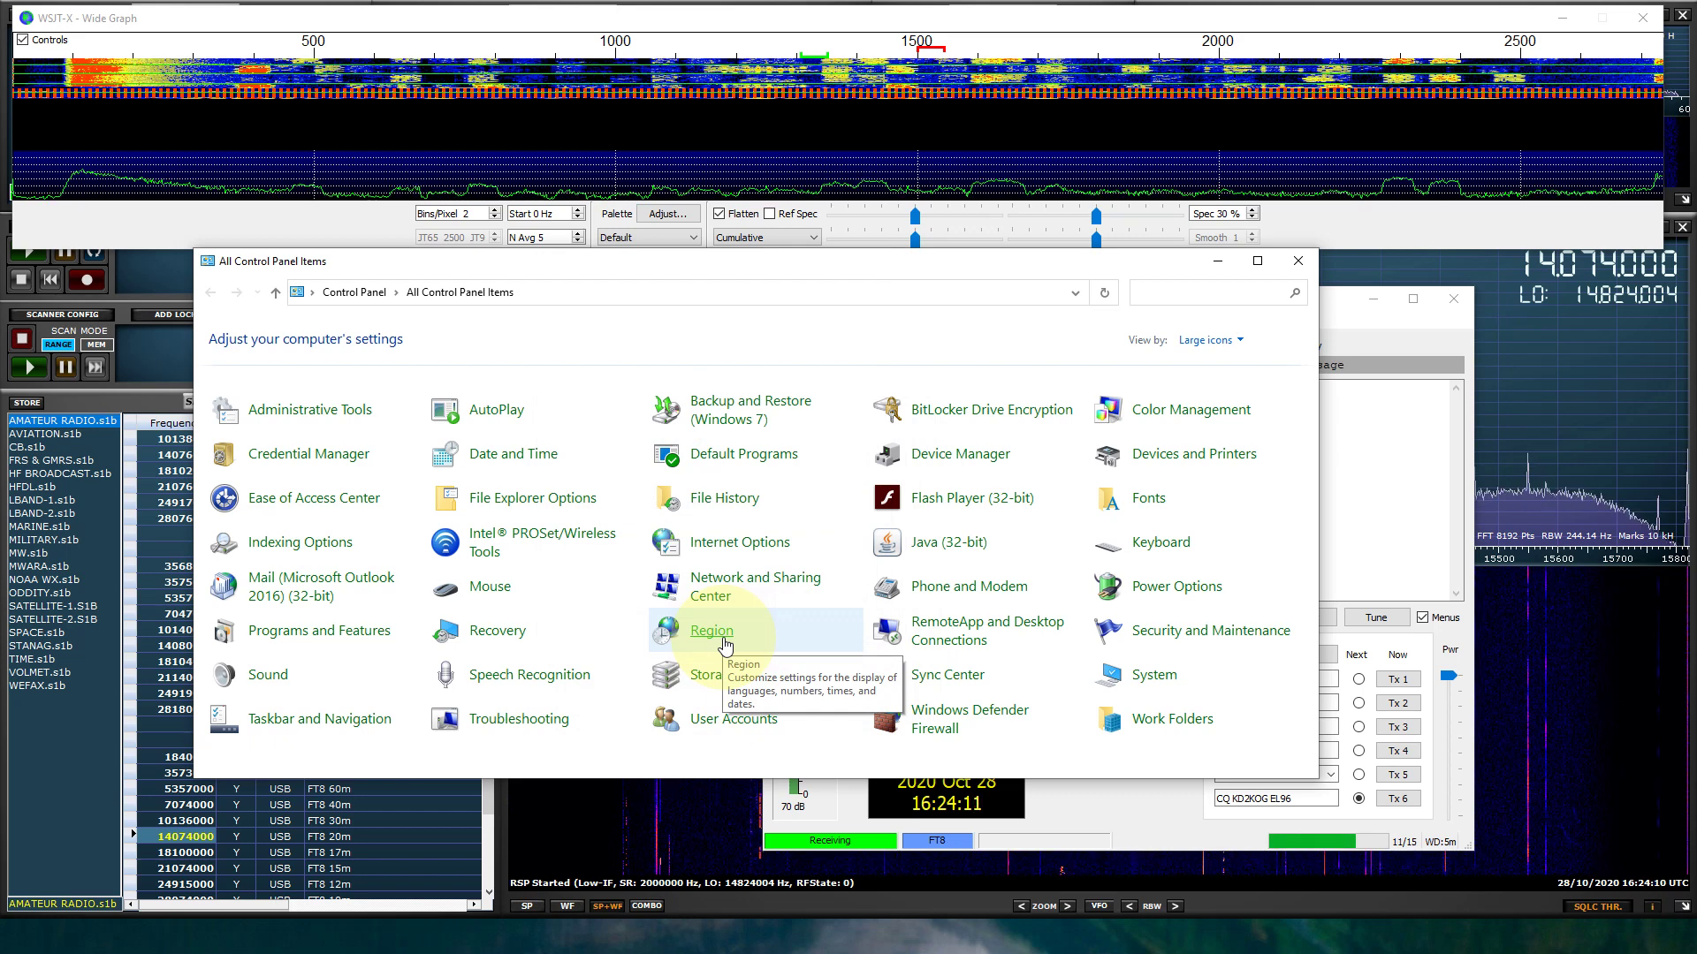